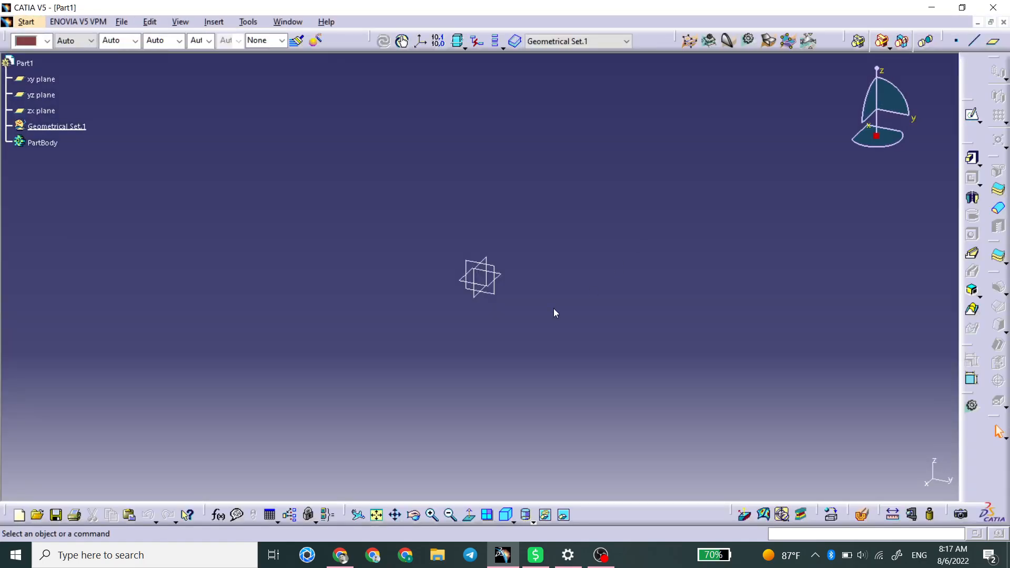
Sketch a hexagon about 41 mm across flats on the zx plane, offset from the origin, and exit the sketch.
middle_drag(510, 313, 483, 289)
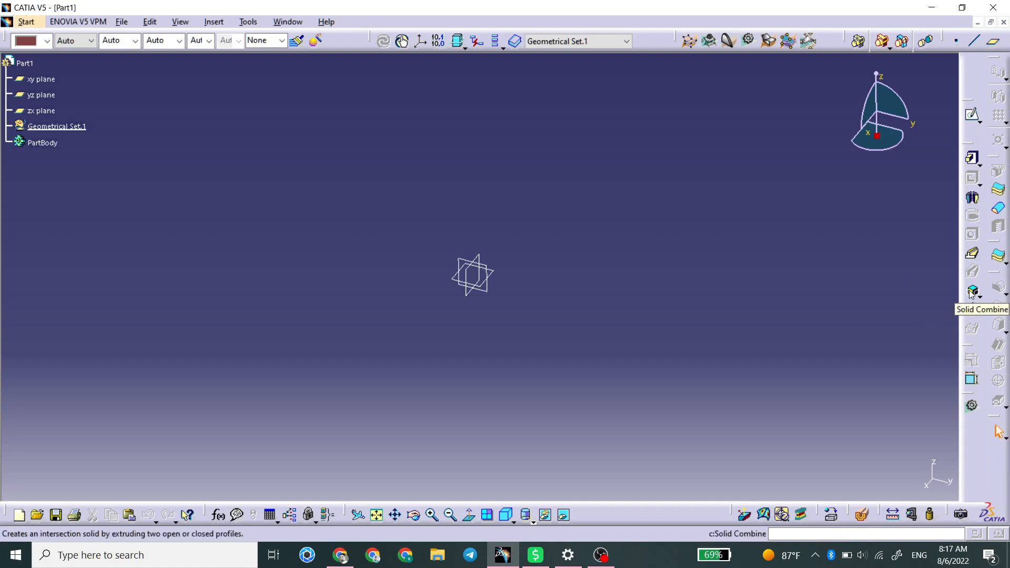
click(972, 116)
click(477, 257)
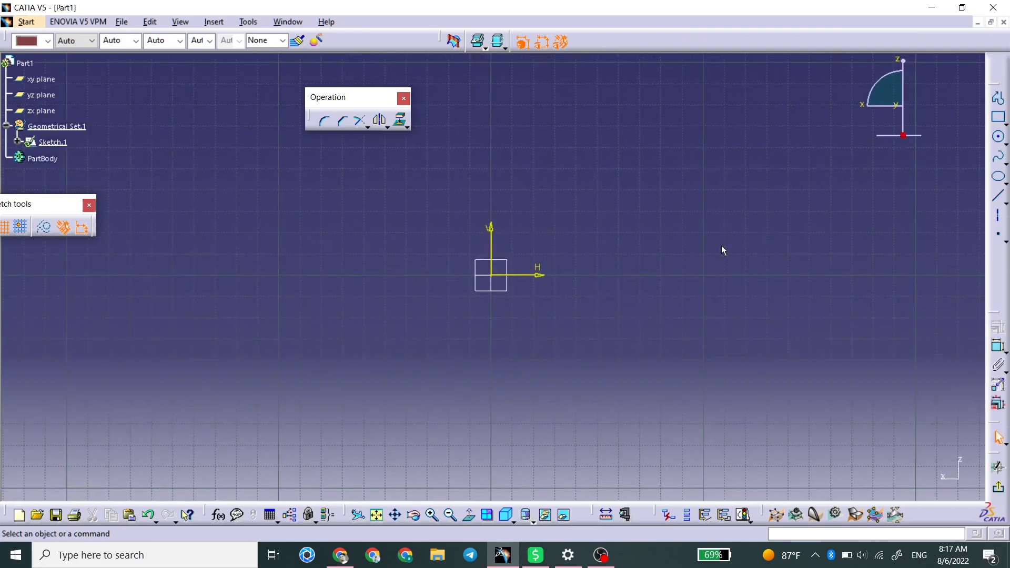
click(1006, 122)
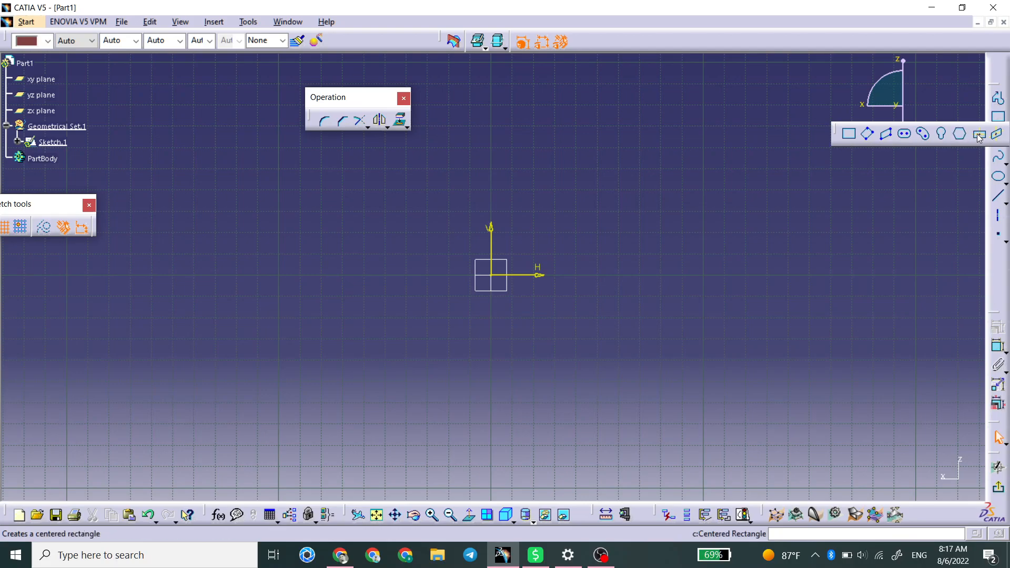
click(959, 134)
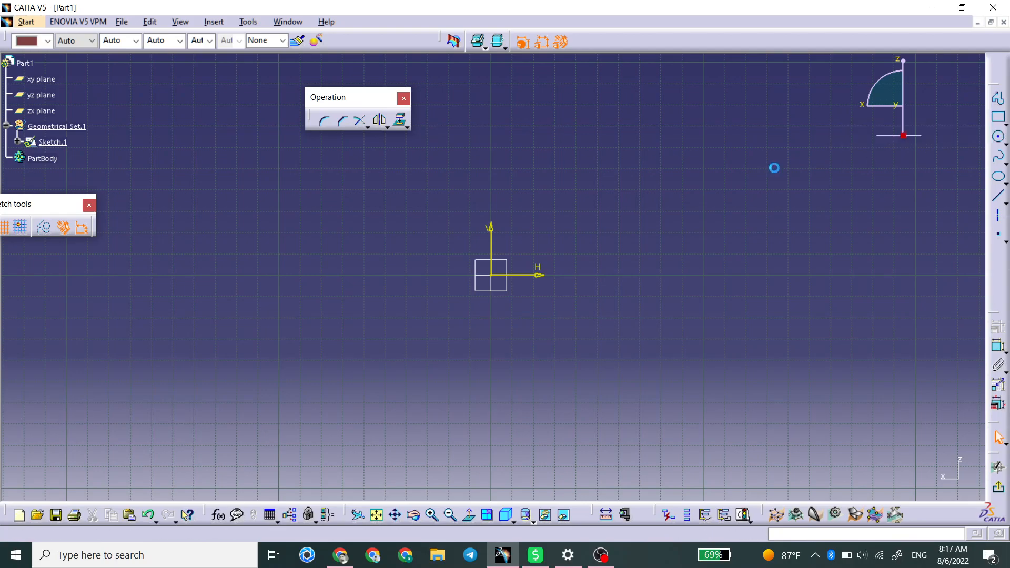
click(626, 172)
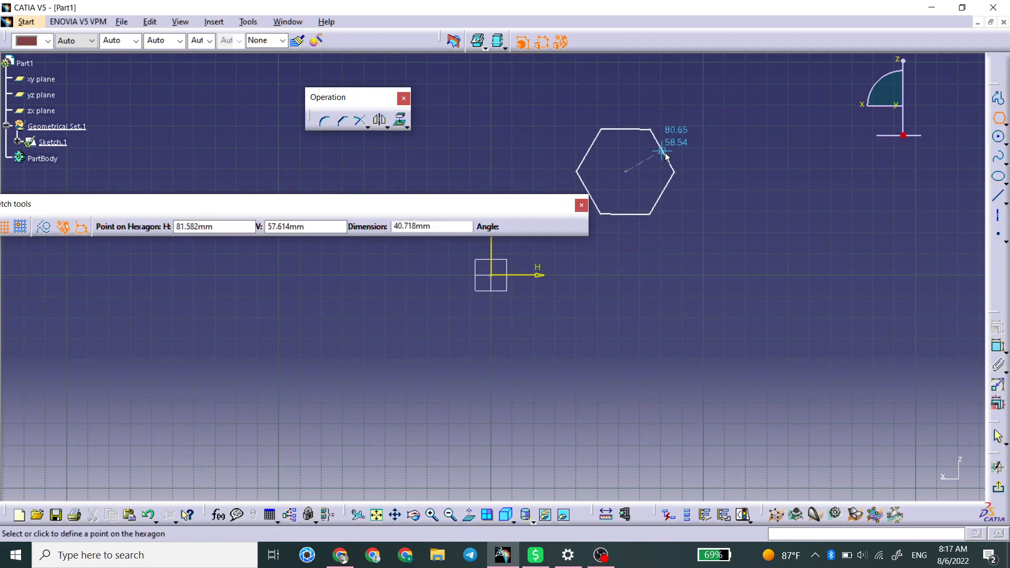
click(667, 154)
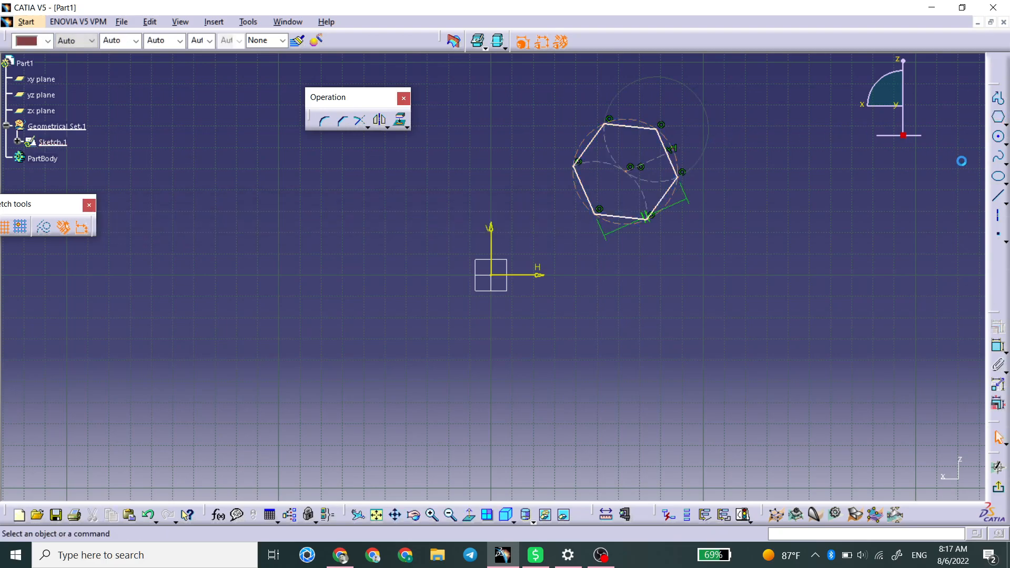
click(998, 489)
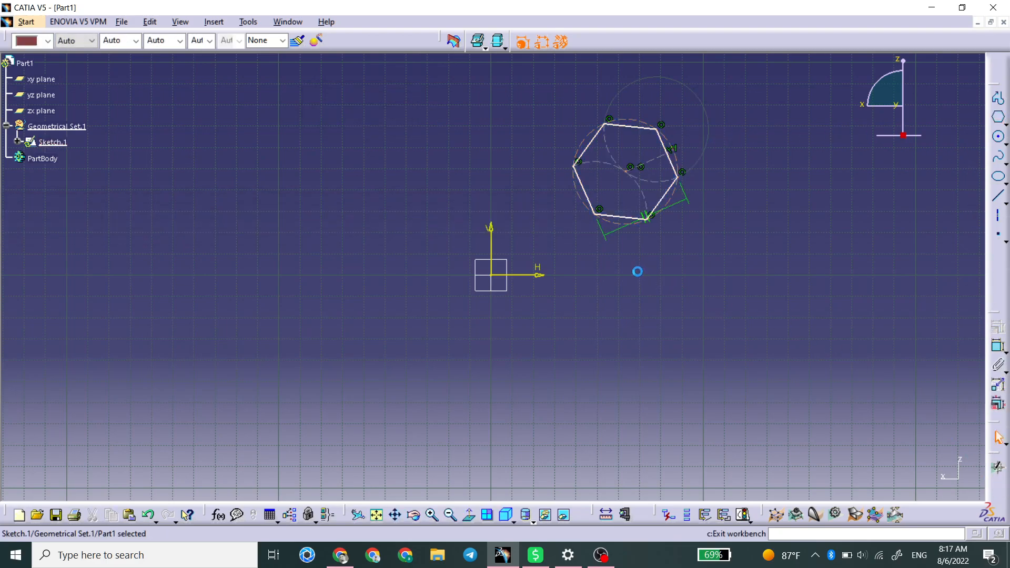
Sketch a horizontal elongated hole of about 5 mm radius on the xy plane, parallel to the hexagon's edge-on line.
mouse_move(515, 261)
middle_down()
mouse_move(562, 431)
mouse_move(534, 304)
middle_up()
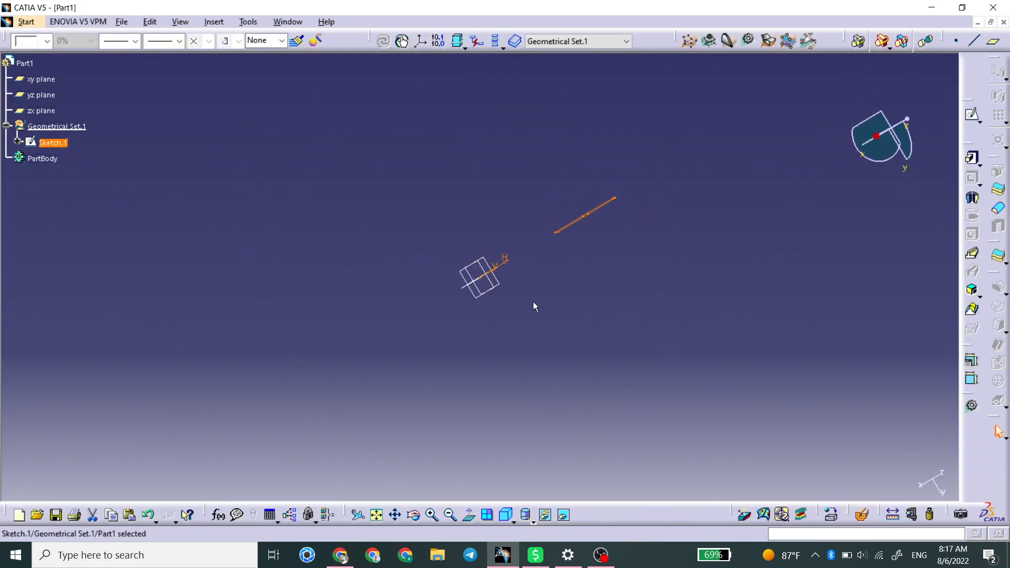
click(499, 282)
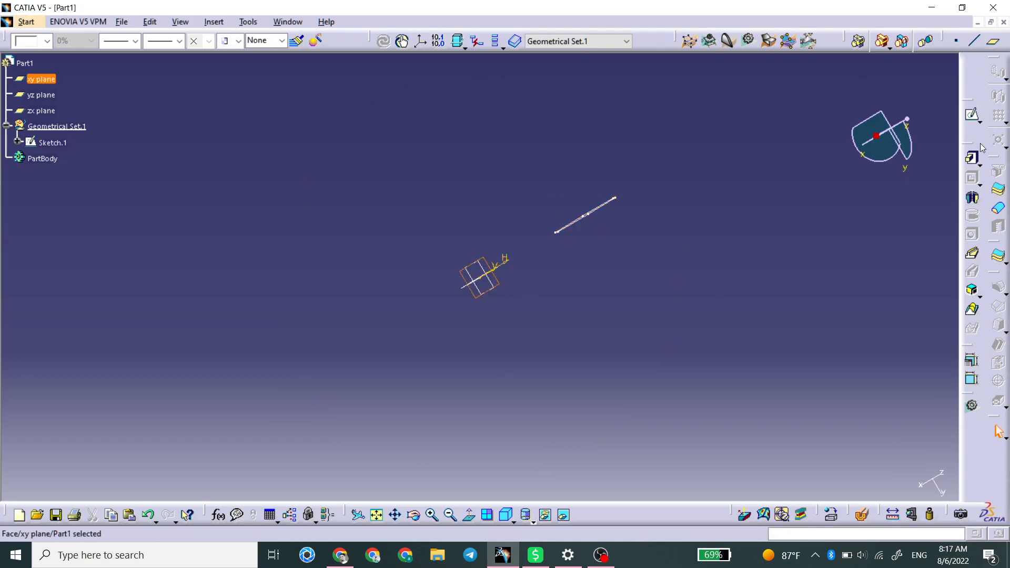
click(972, 114)
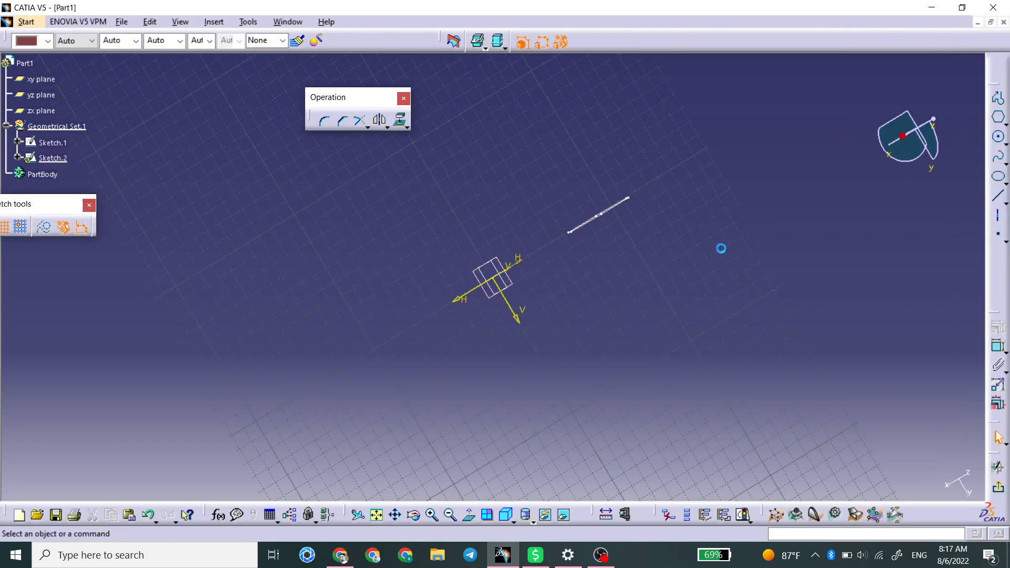
mouse_move(418, 254)
middle_down()
mouse_move(504, 232)
mouse_move(507, 210)
middle_up()
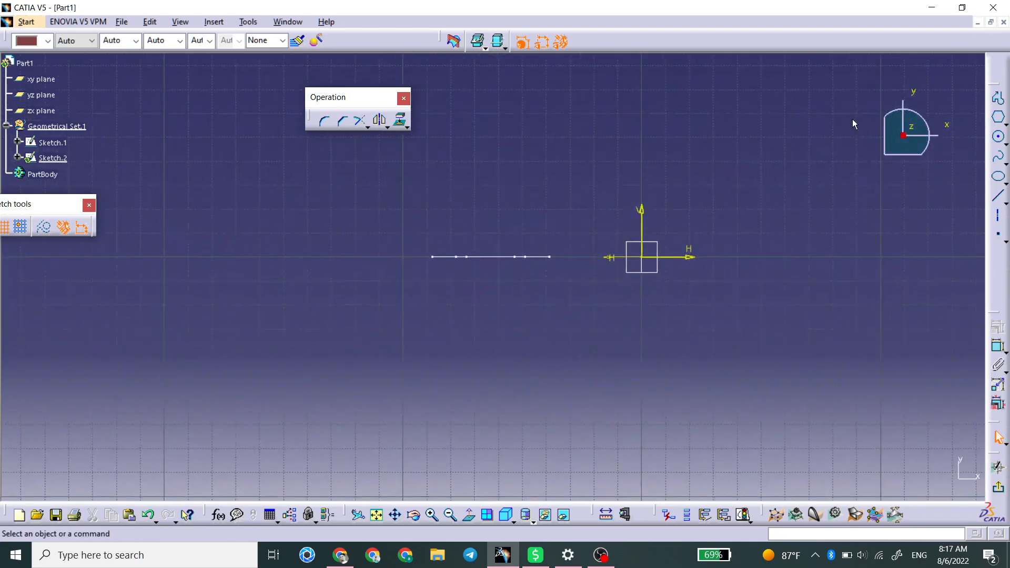
click(1005, 144)
click(1005, 124)
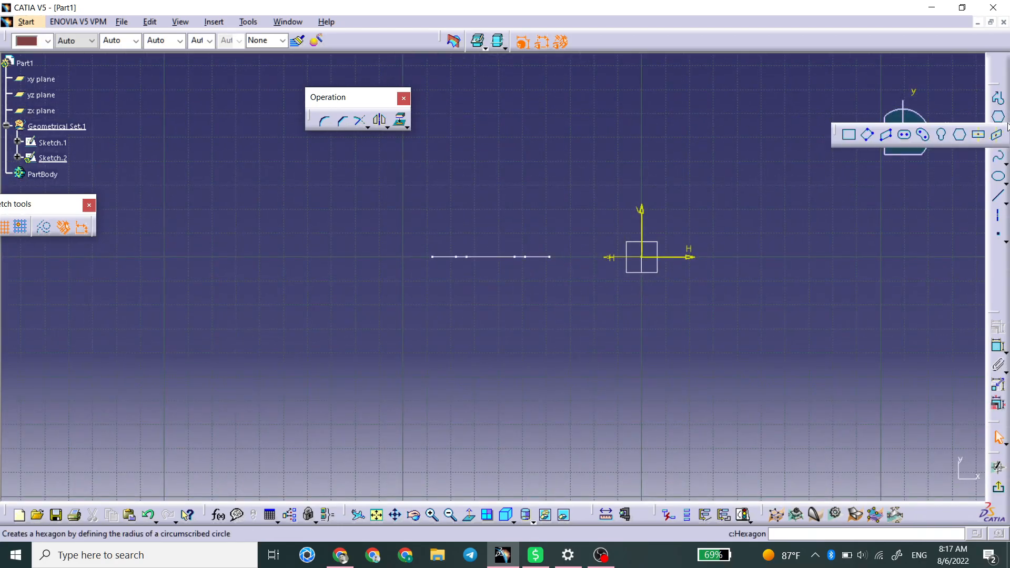
click(905, 136)
middle_drag(474, 169, 595, 295)
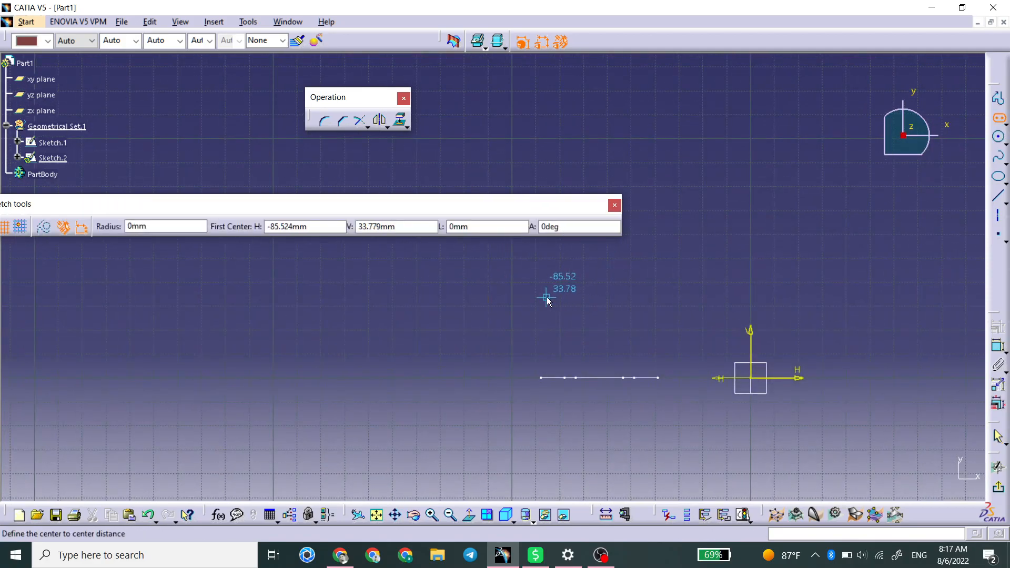
click(547, 296)
click(655, 298)
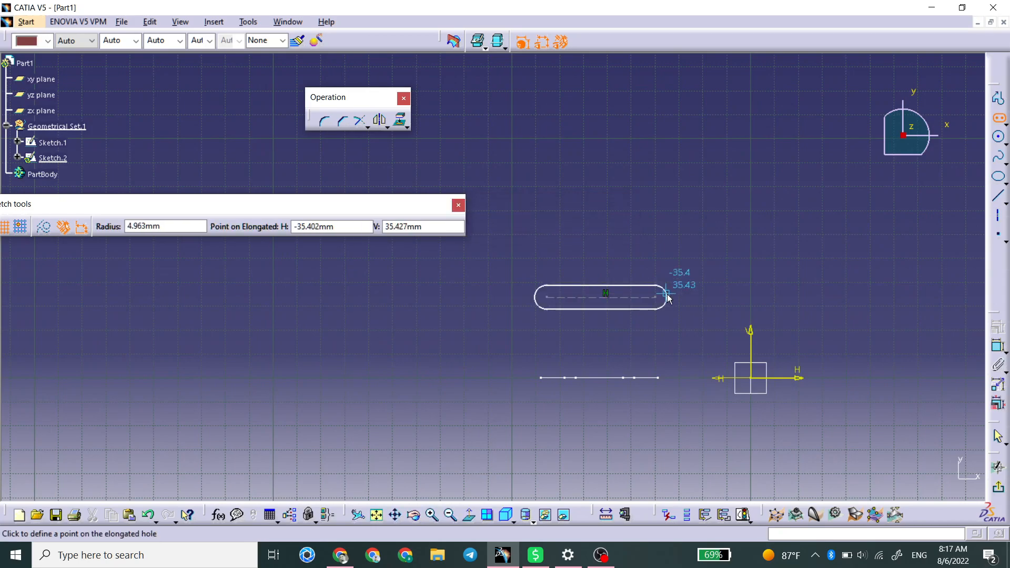
click(694, 309)
click(704, 314)
Shorten the elongated hole by pulling in its rounded end nearest the origin.
scroll(679, 316, down, 1)
mouse_move(678, 316)
middle_down()
mouse_move(661, 295)
mouse_move(664, 244)
middle_up()
click(661, 295)
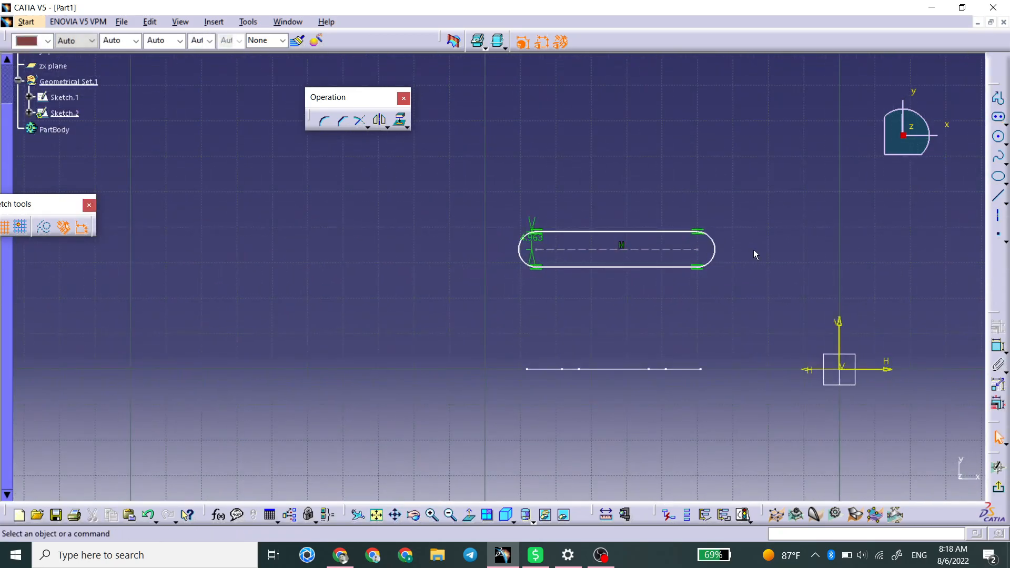
drag(714, 251, 700, 252)
click(750, 280)
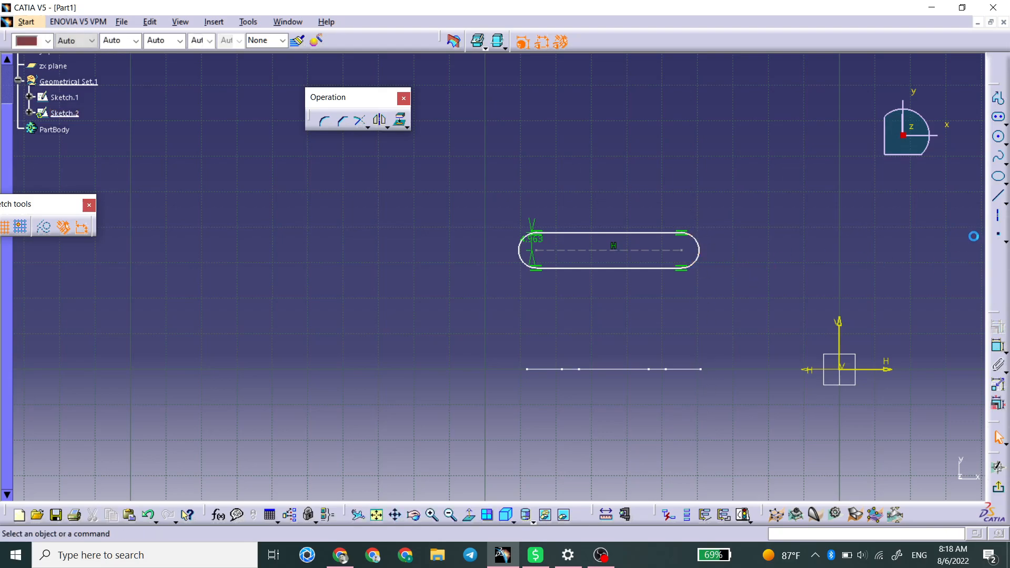
Draw a vertical axis up from the horizontal reference axis and make it coincident with the hexagon vertex nearest the origin.
click(998, 216)
click(741, 369)
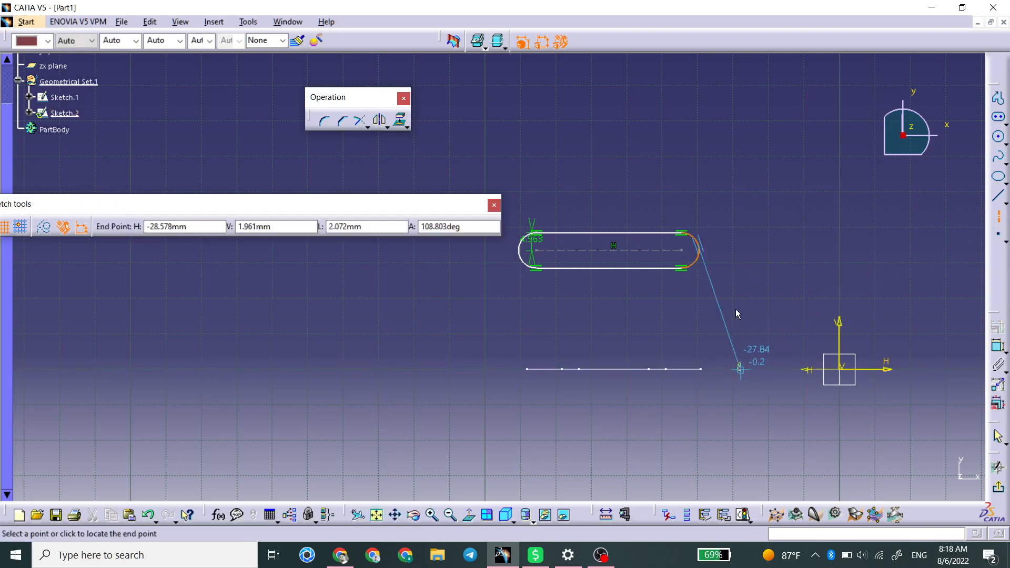
click(742, 244)
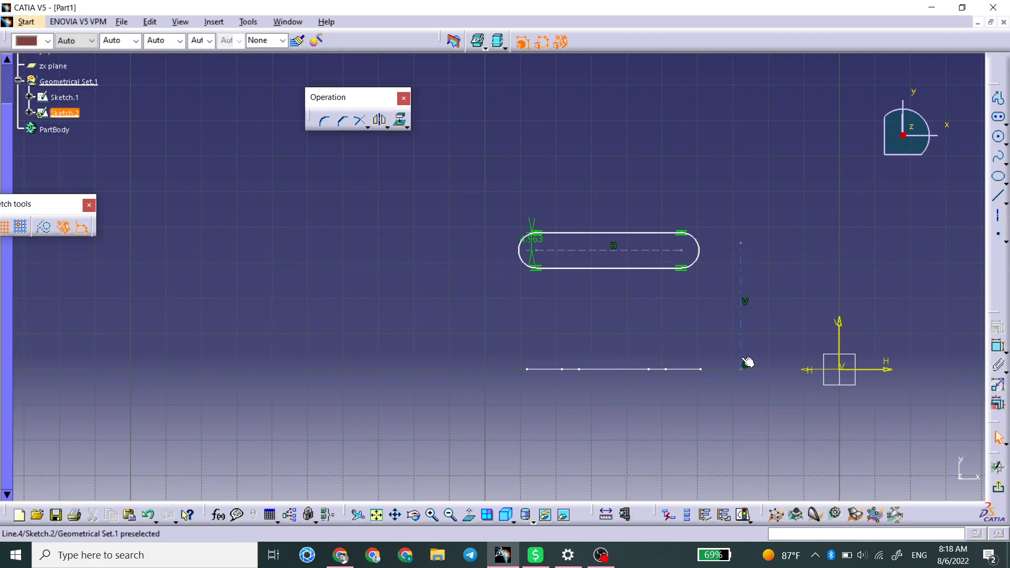
ctrl+click(701, 370)
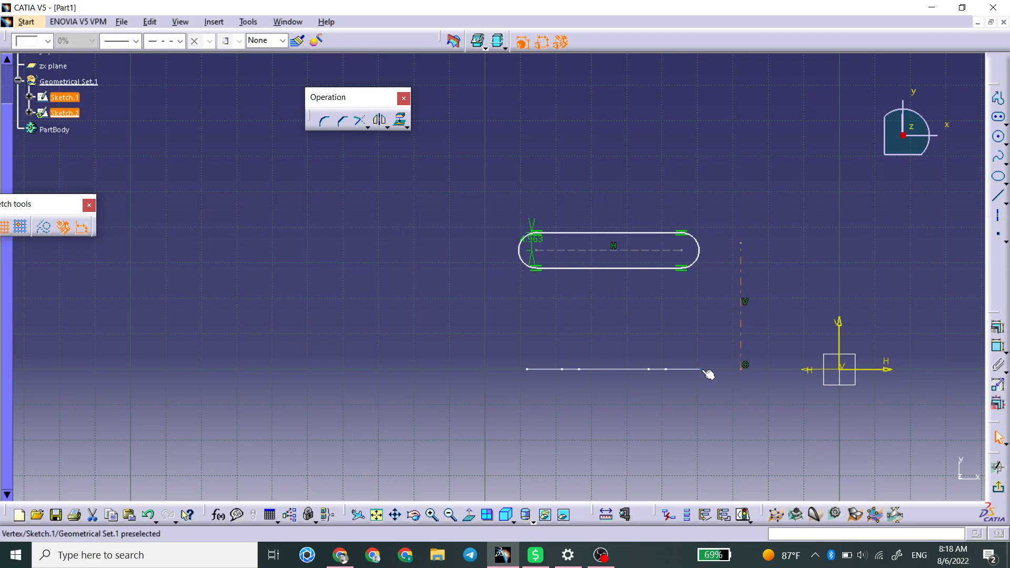
click(996, 330)
click(940, 356)
key(Return)
Constrain the elongated hole's end arc nearest the origin tangent to the vertical axis.
click(703, 261)
ctrl+click(697, 254)
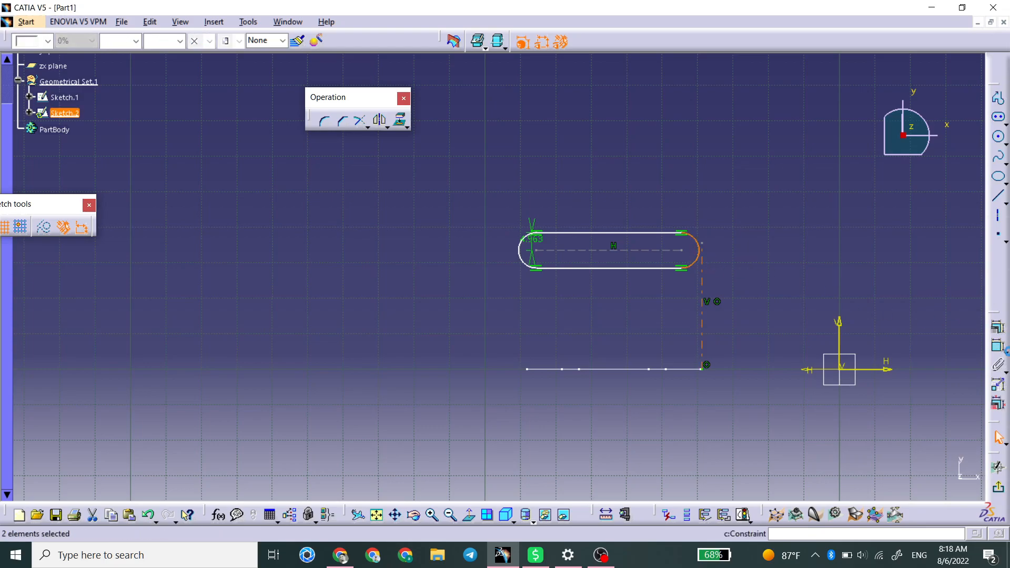
click(997, 328)
click(923, 384)
key(Return)
Draw a second vertical axis beyond the elongated hole's far end and constrain it tangent to that end arc.
click(998, 215)
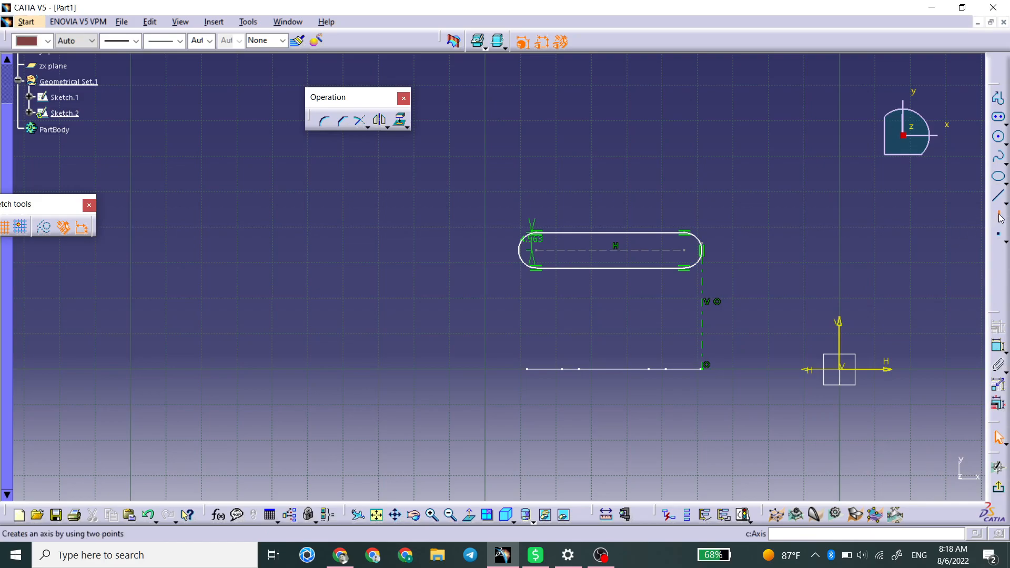
click(500, 369)
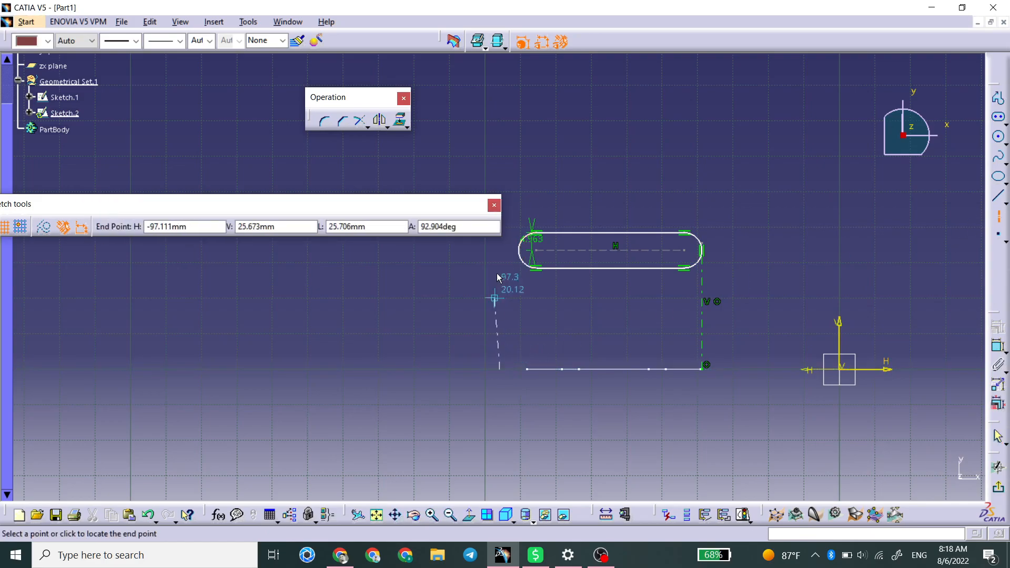
click(500, 254)
click(518, 255)
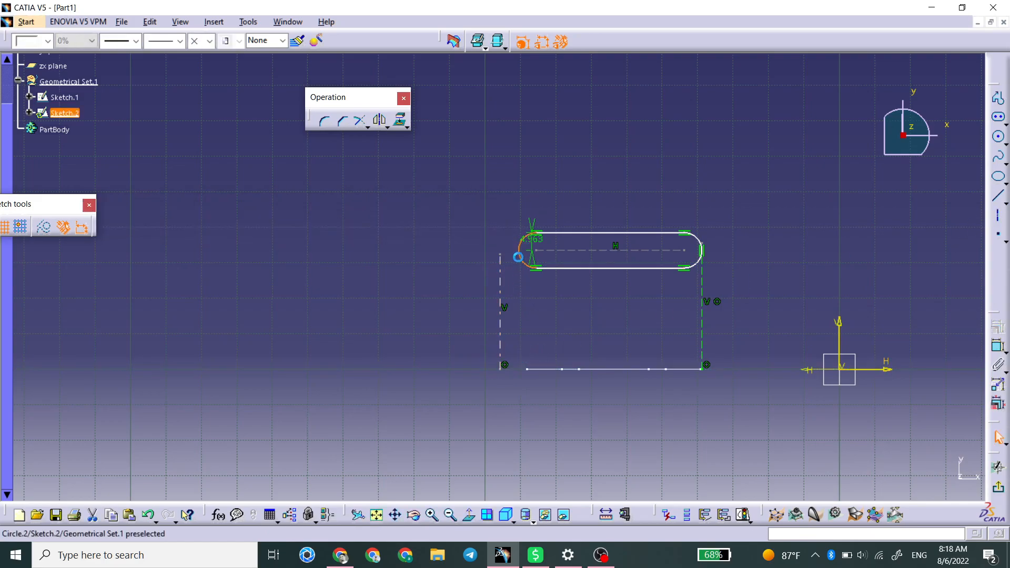
click(994, 321)
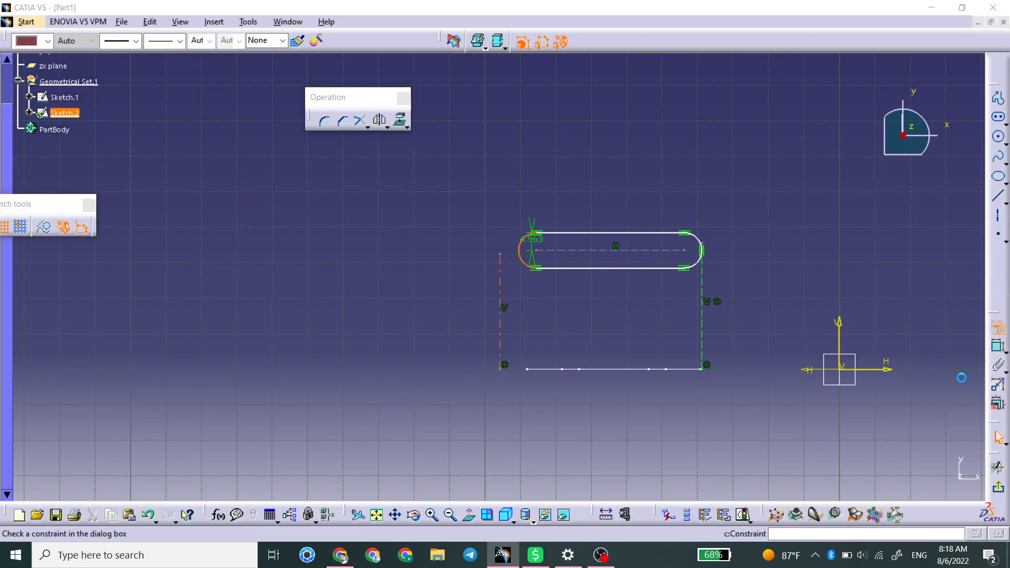
click(911, 385)
click(897, 480)
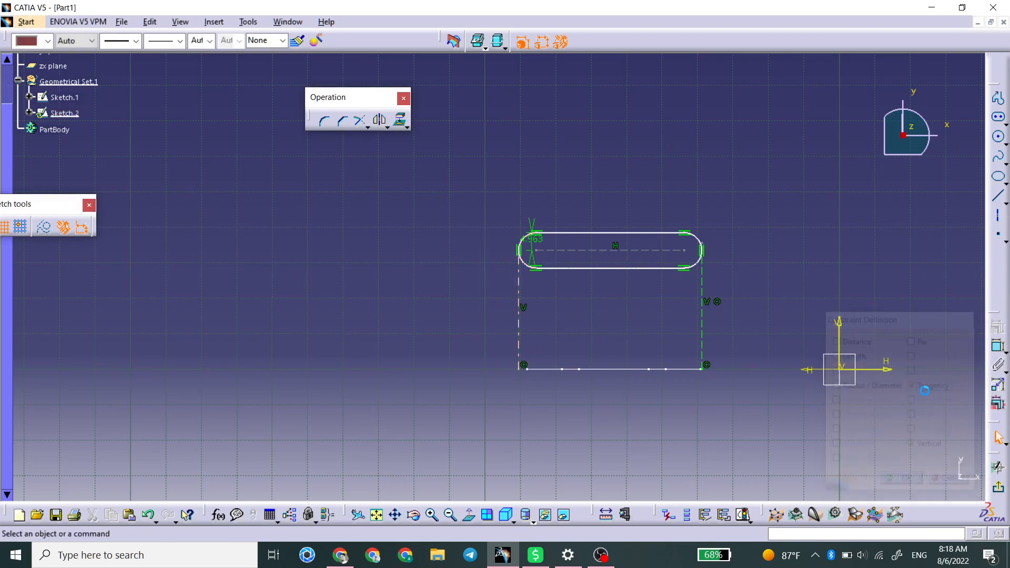
Make the second vertical axis coincident with the hexagon vertex farthest from the origin.
click(520, 341)
ctrl+click(524, 369)
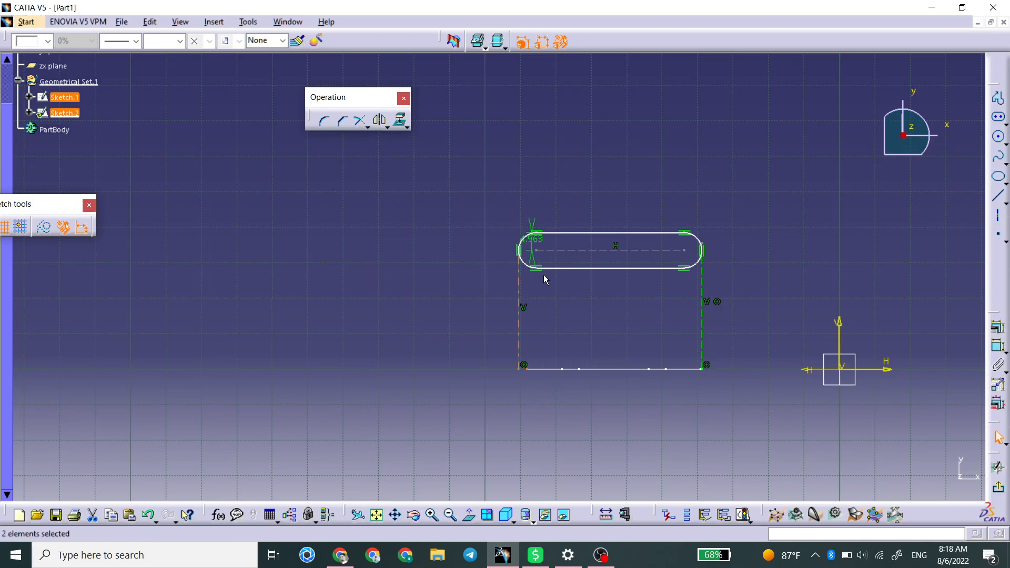
click(998, 327)
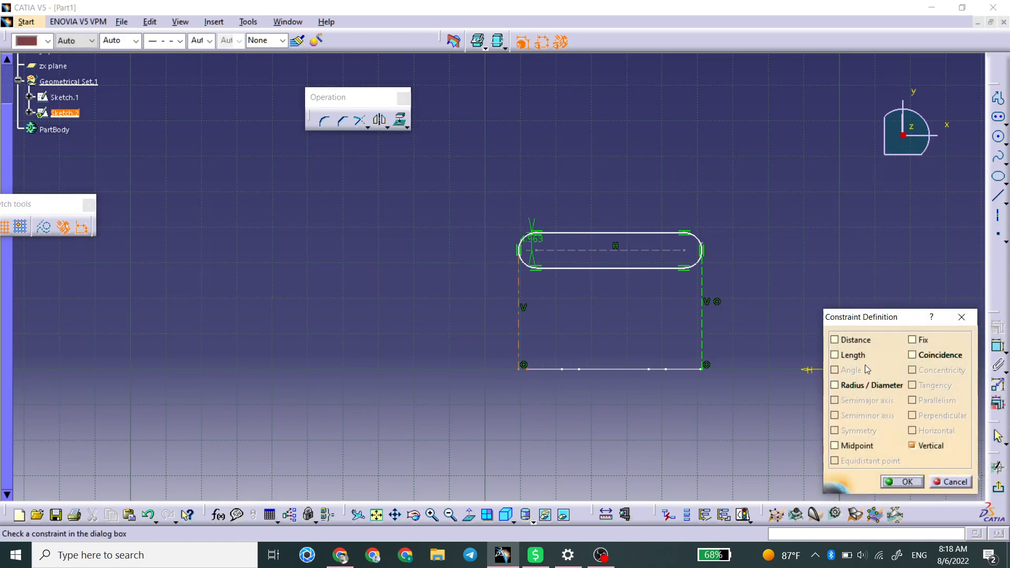
click(918, 356)
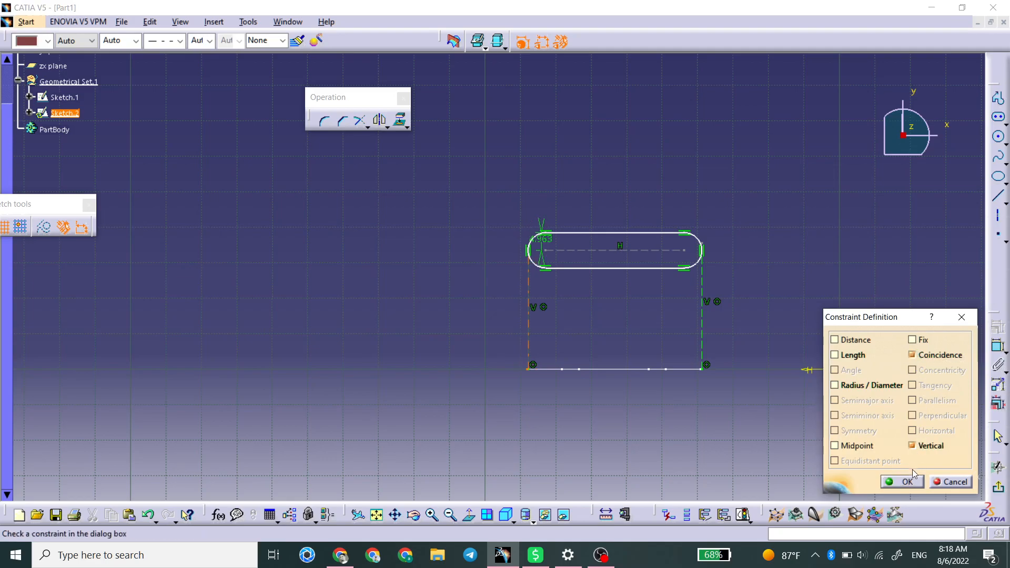
click(890, 484)
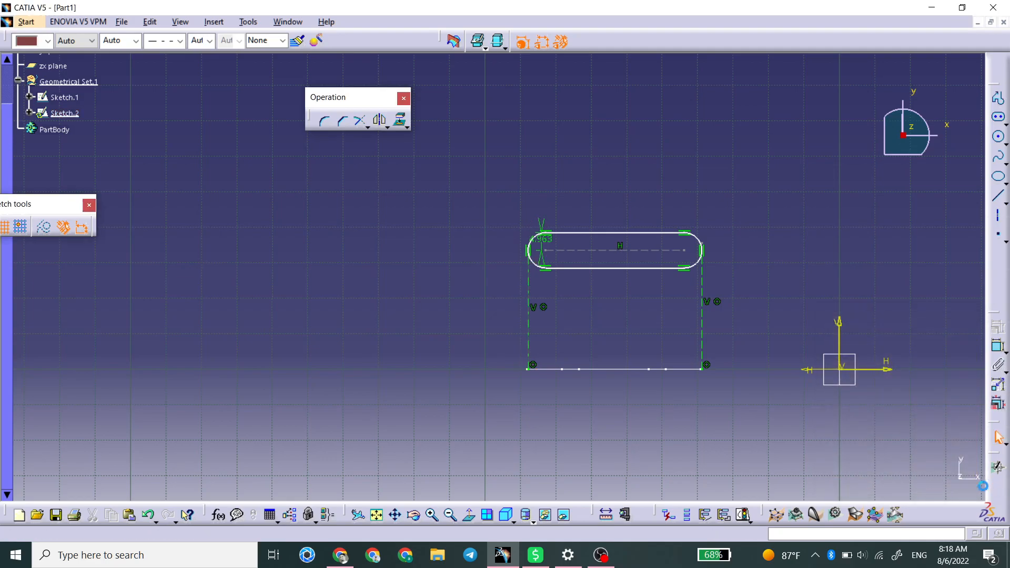
Create a Solid Combine from the hexagon Sketch.1 and the elongated hole Sketch.2, both extruded normal to profile.
mouse_move(537, 414)
middle_down()
mouse_move(361, 356)
mouse_move(371, 209)
middle_up()
middle_drag(638, 289, 404, 333)
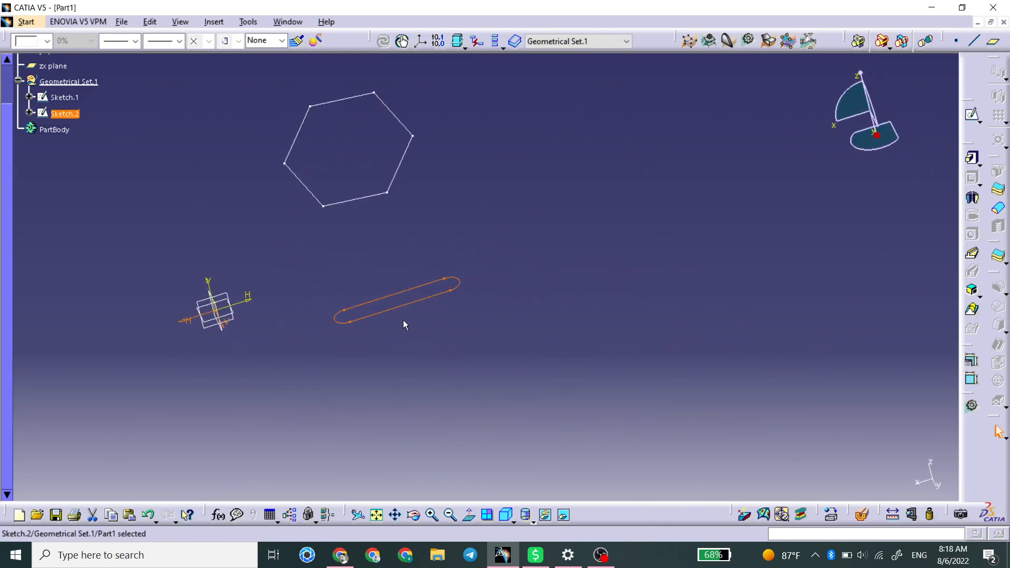
mouse_move(464, 220)
middle_down()
mouse_move(428, 278)
mouse_move(447, 307)
middle_up()
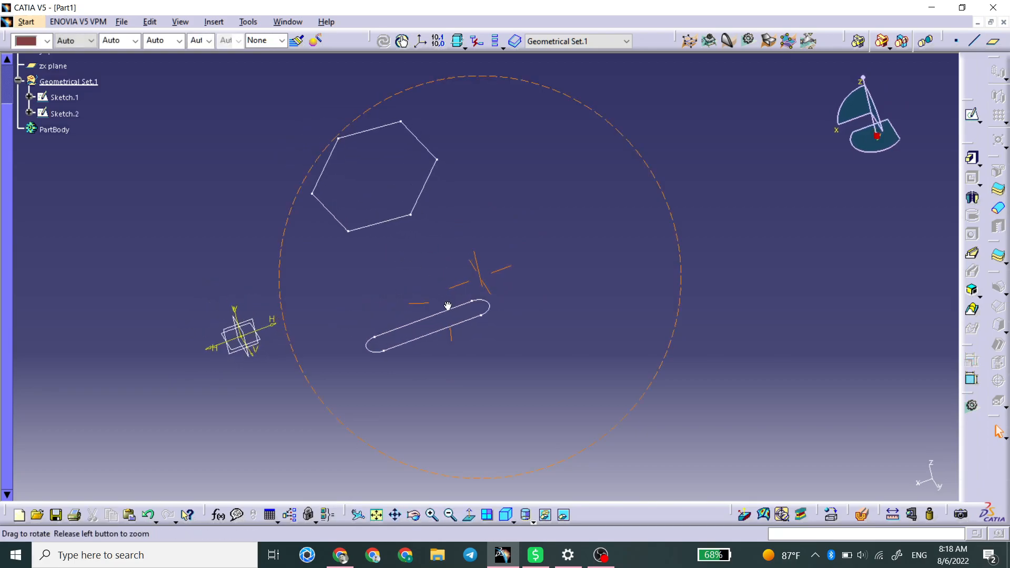
click(972, 290)
key(Return)
click(422, 190)
click(483, 301)
key(Return)
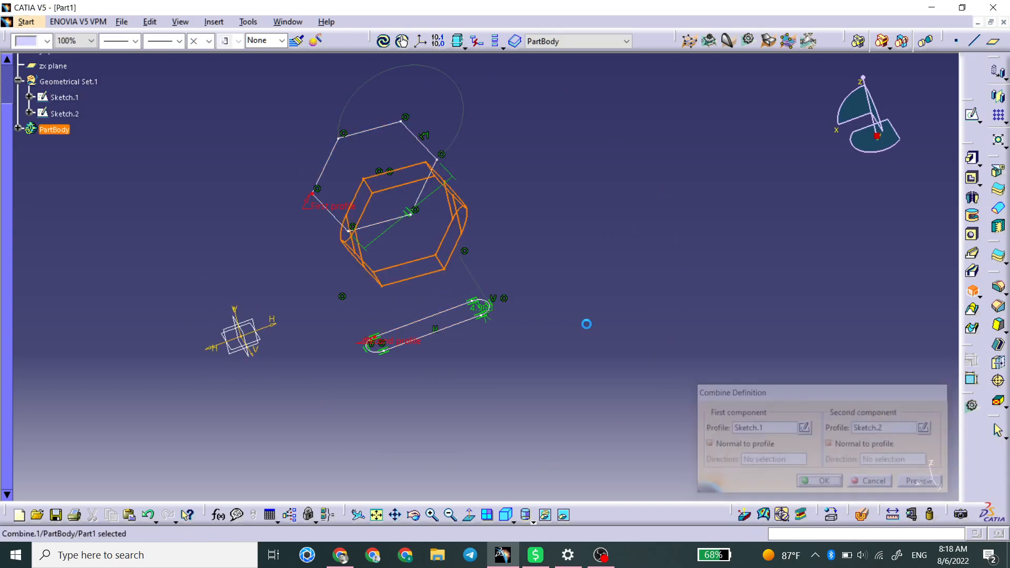
Inspect the combined solid from an orbited angle and in the standard top view.
mouse_move(434, 328)
middle_down()
mouse_move(451, 248)
mouse_move(579, 181)
mouse_move(449, 223)
mouse_move(435, 333)
middle_up()
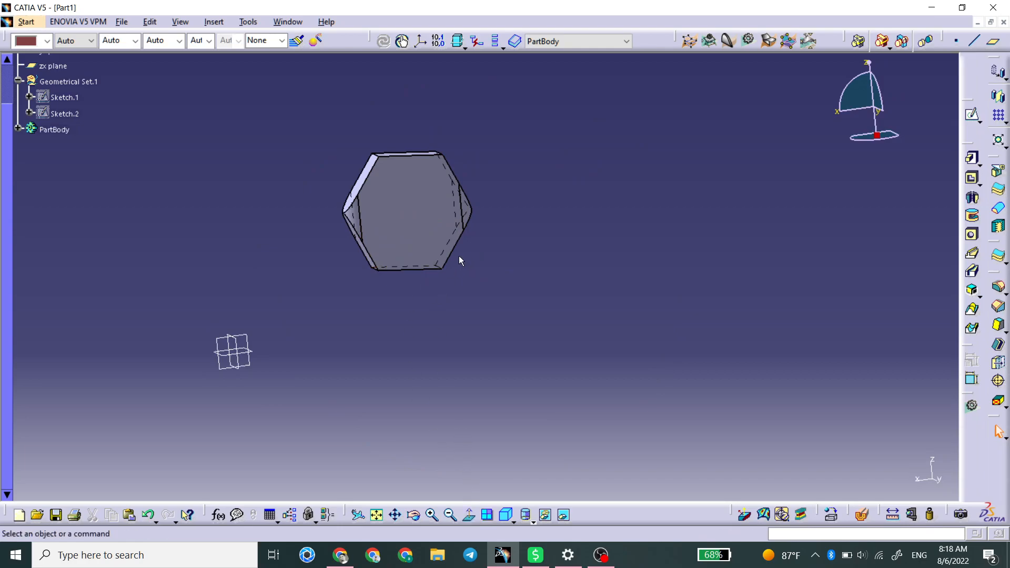
click(526, 518)
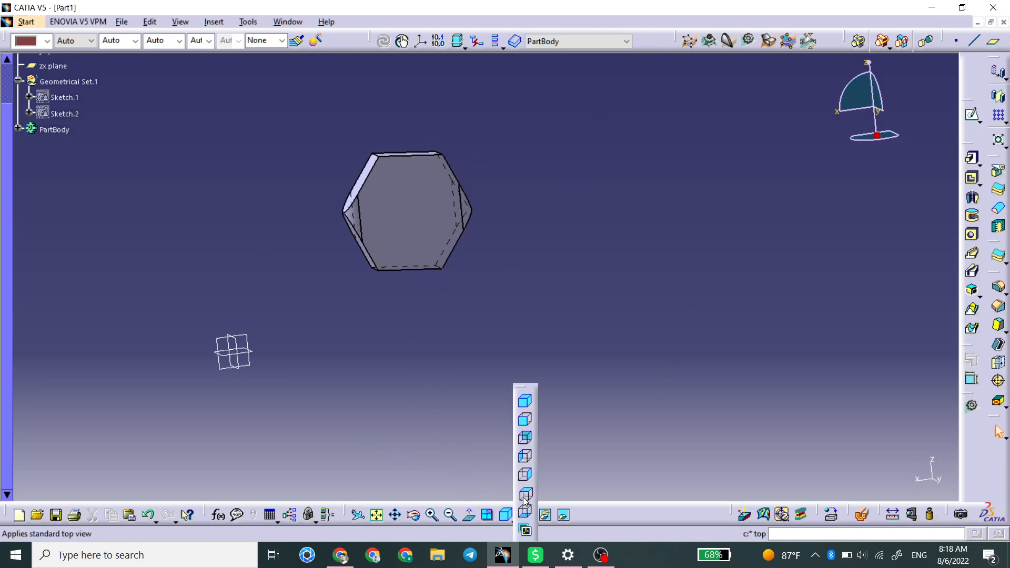
click(524, 510)
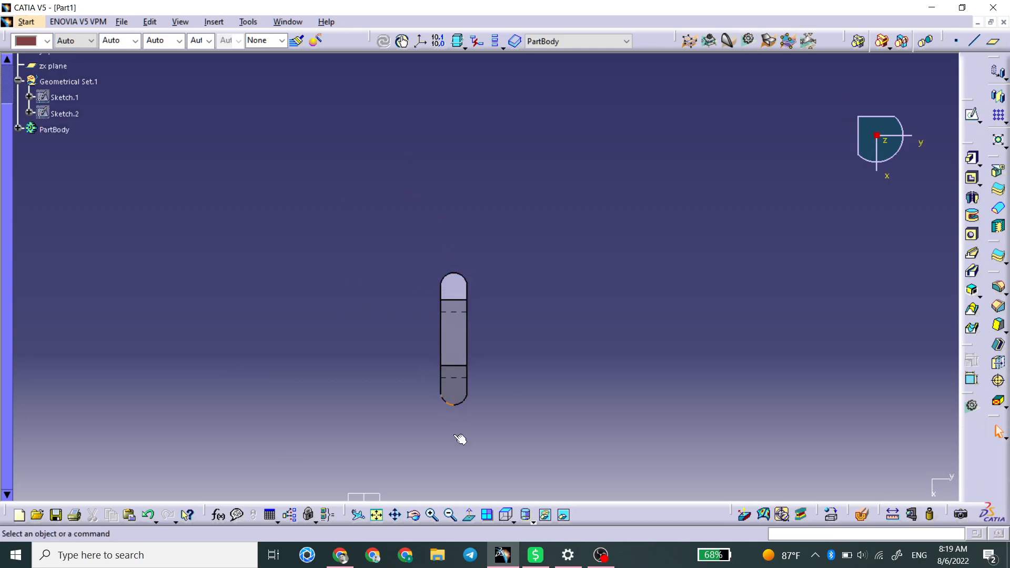
Inspect the combined solid in the standard right view and from an orbited angle.
click(513, 517)
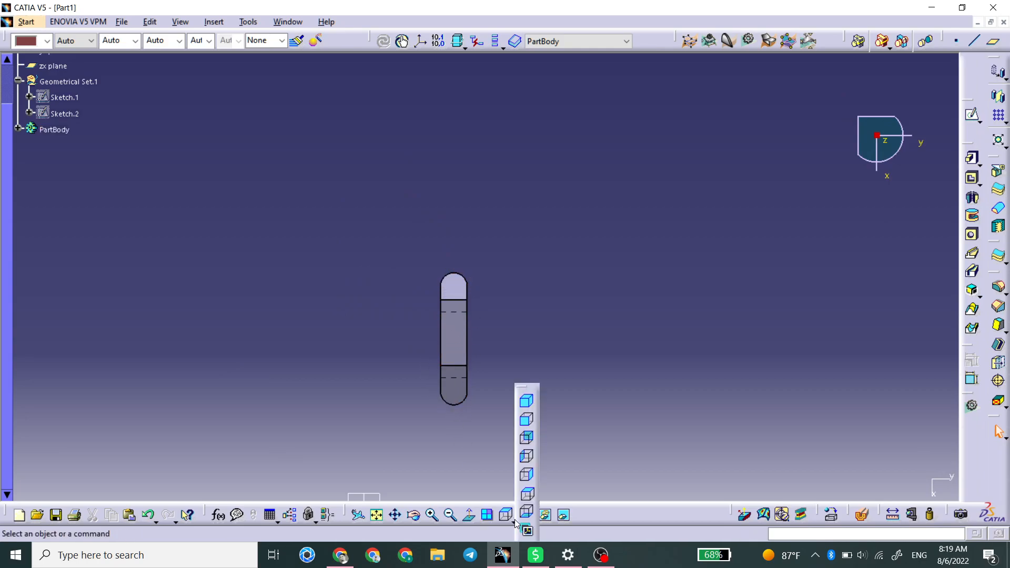
click(528, 479)
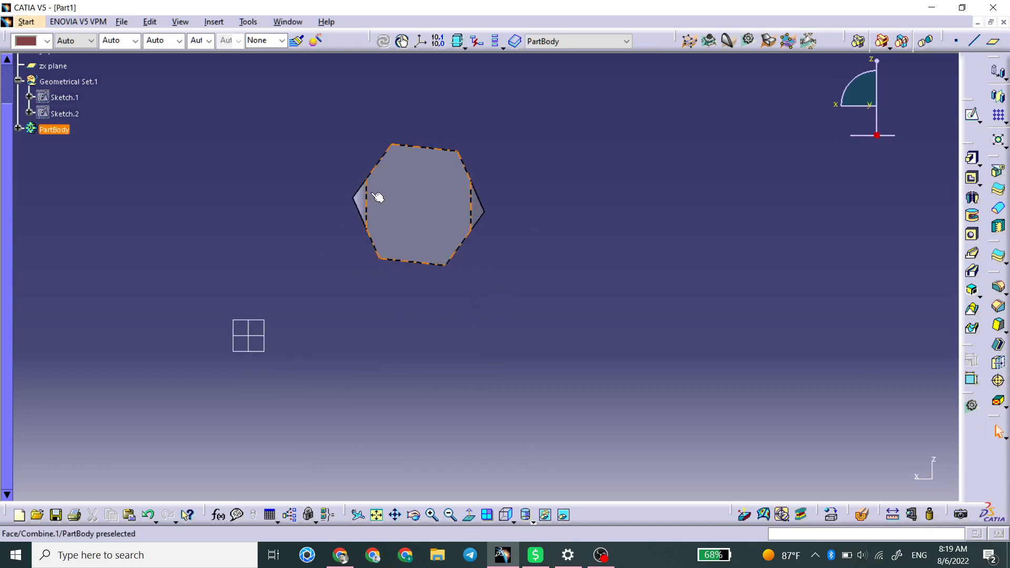
middle_drag(326, 282, 445, 214)
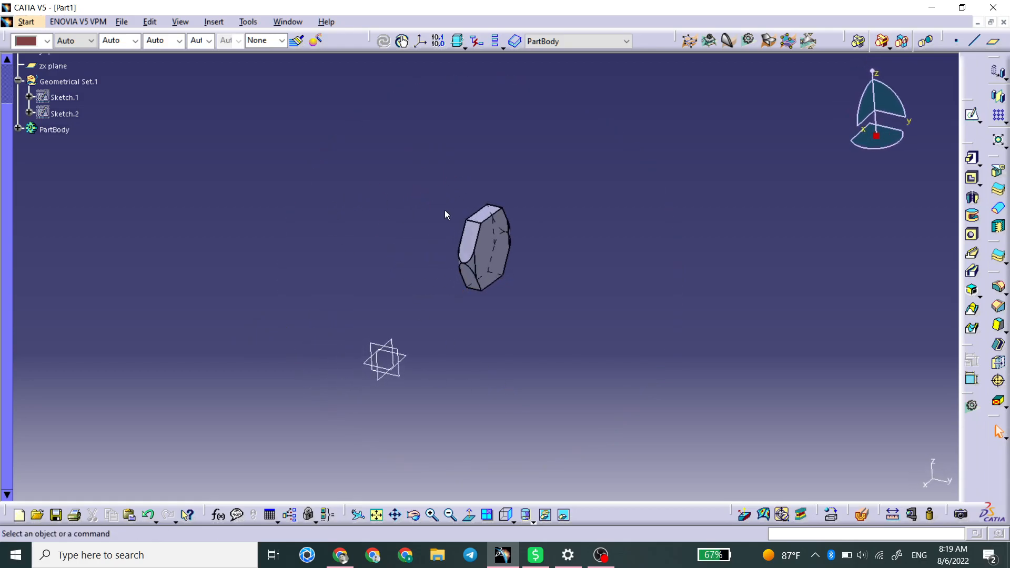
Show the hidden Sketch.1 and Sketch.2 of the Combine feature beside the solid.
click(18, 128)
click(74, 161)
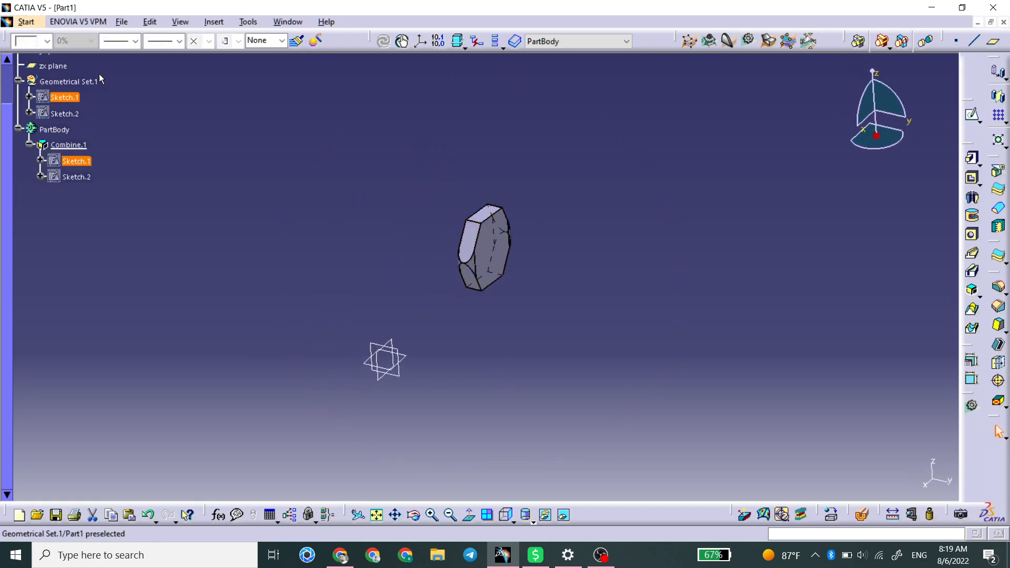
key(space)
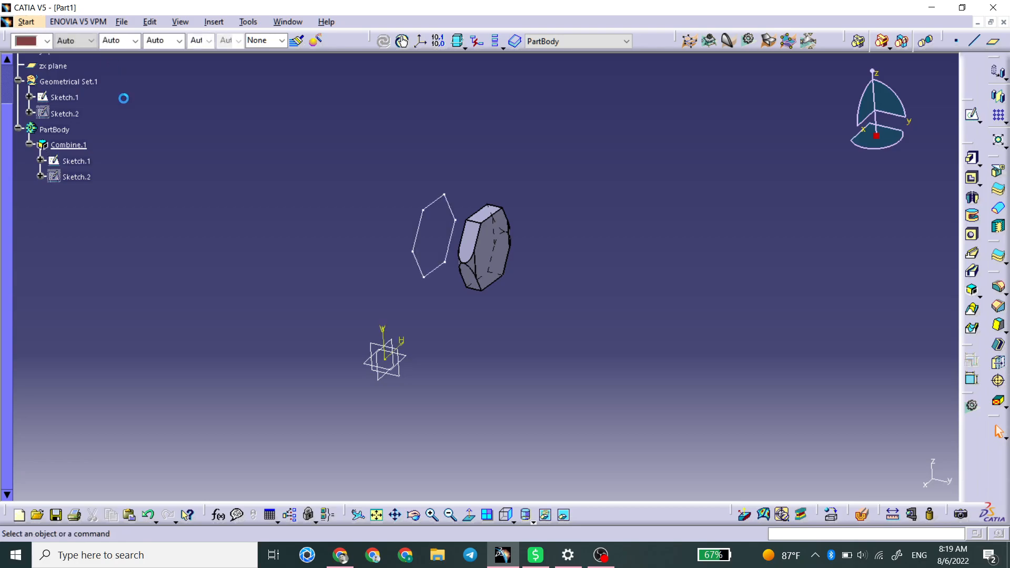
click(75, 178)
key(space)
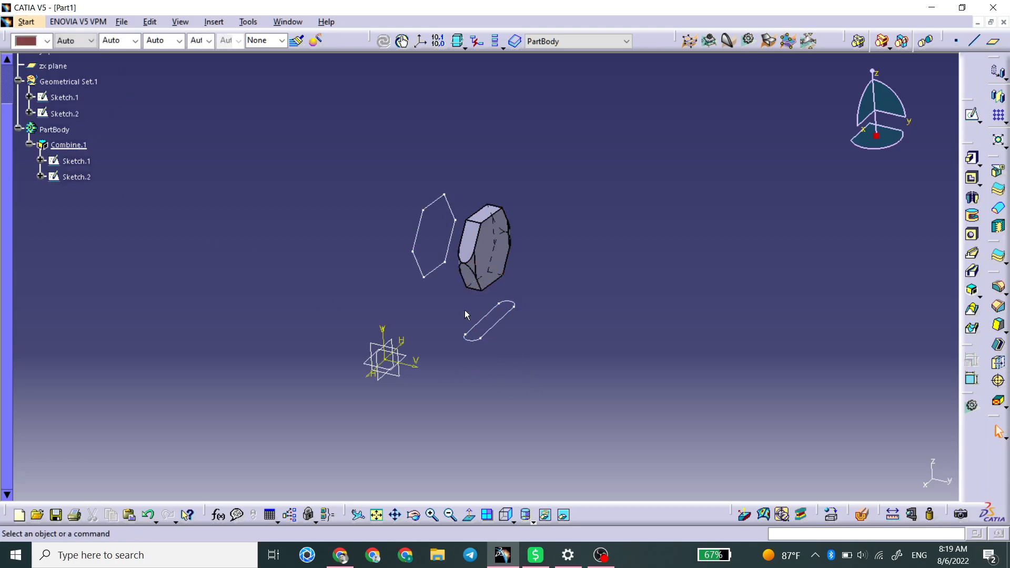
middle_drag(442, 313, 456, 273)
click(442, 314)
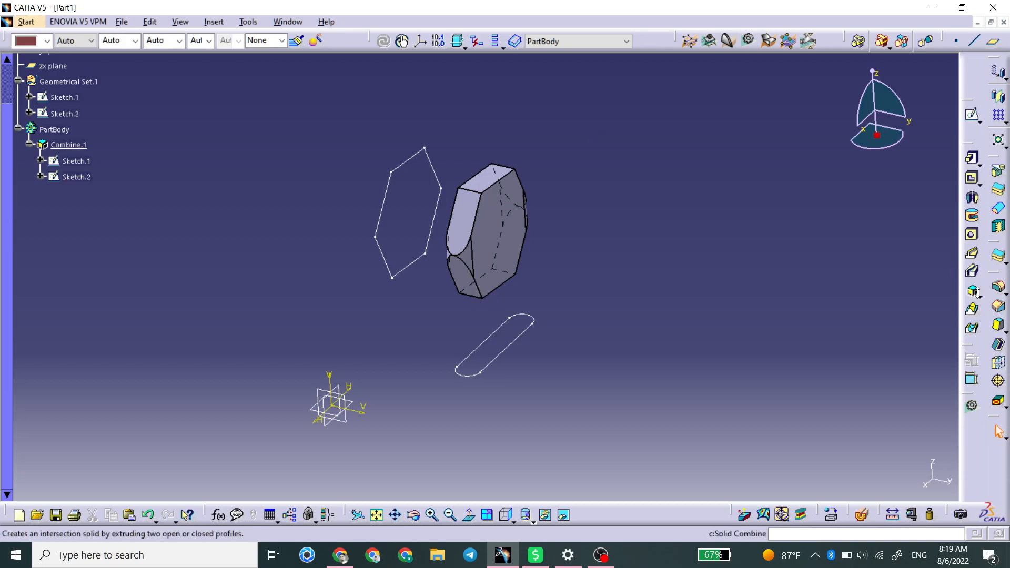
Close Part1 without saving its changes.
click(990, 308)
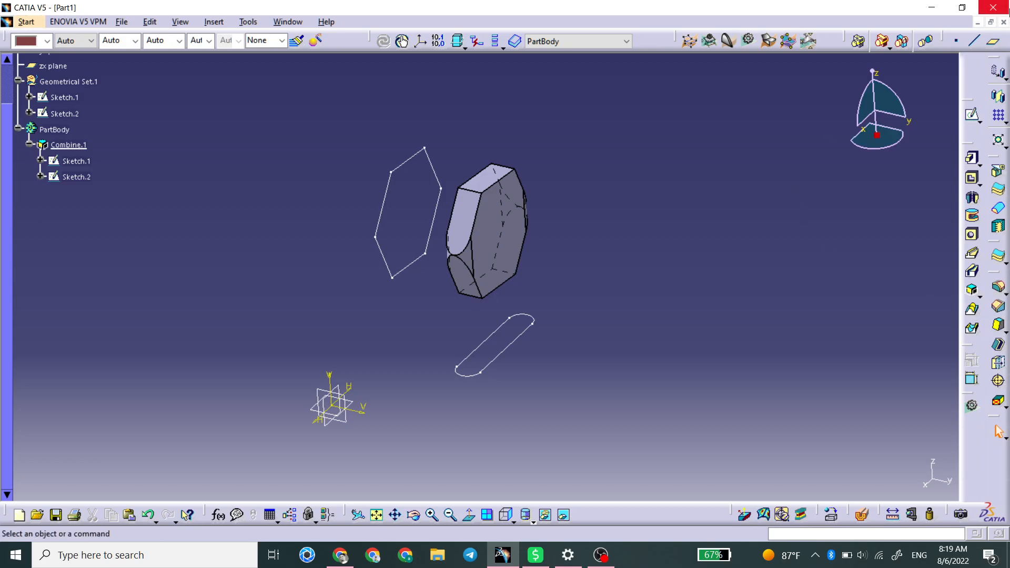
click(1004, 22)
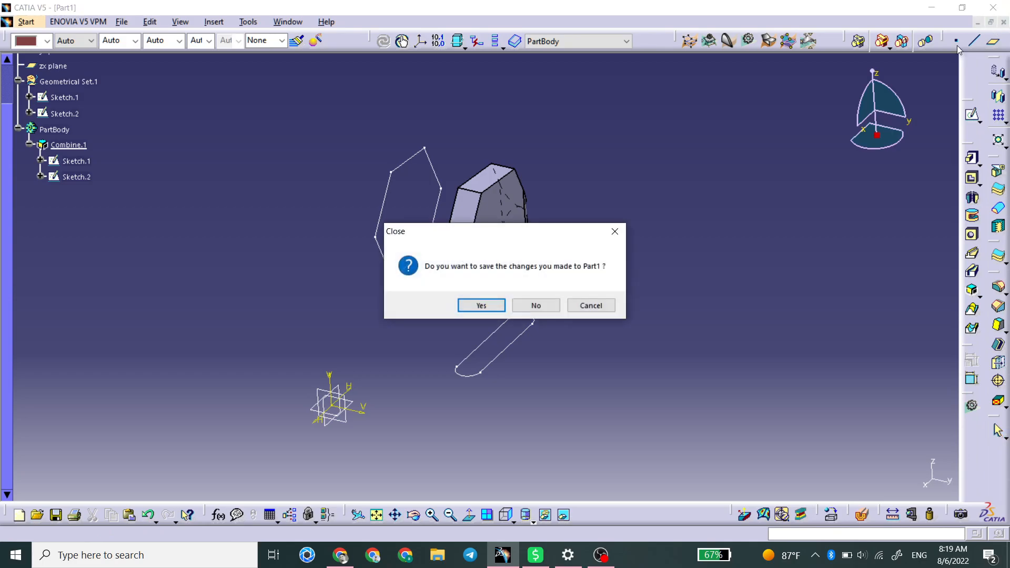
click(533, 307)
Open the recent files I16.CATPart and I15-1.CATPart, keeping the fork-shaped bracket of I15-1 on screen with its arms upward.
click(16, 22)
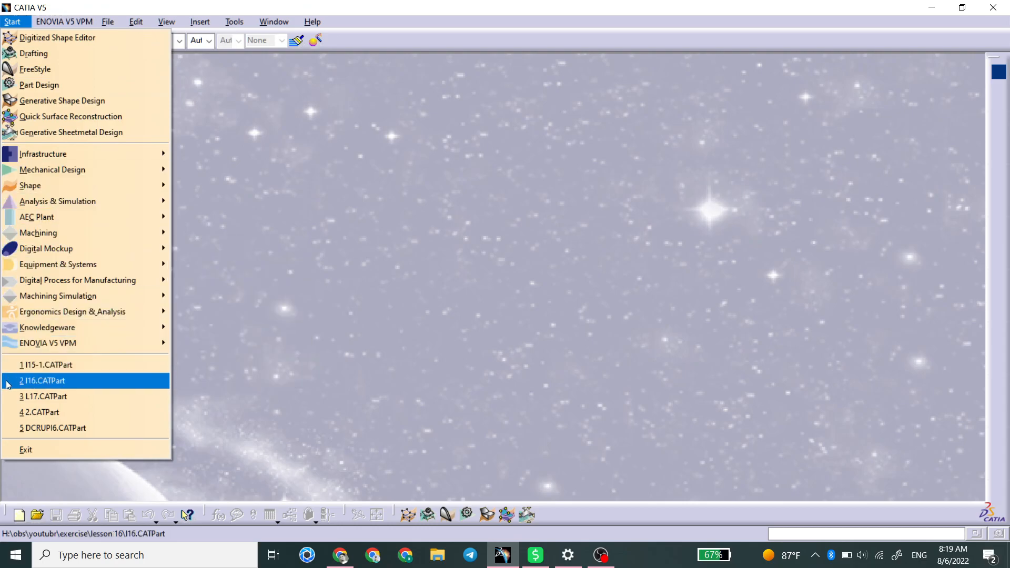
click(47, 381)
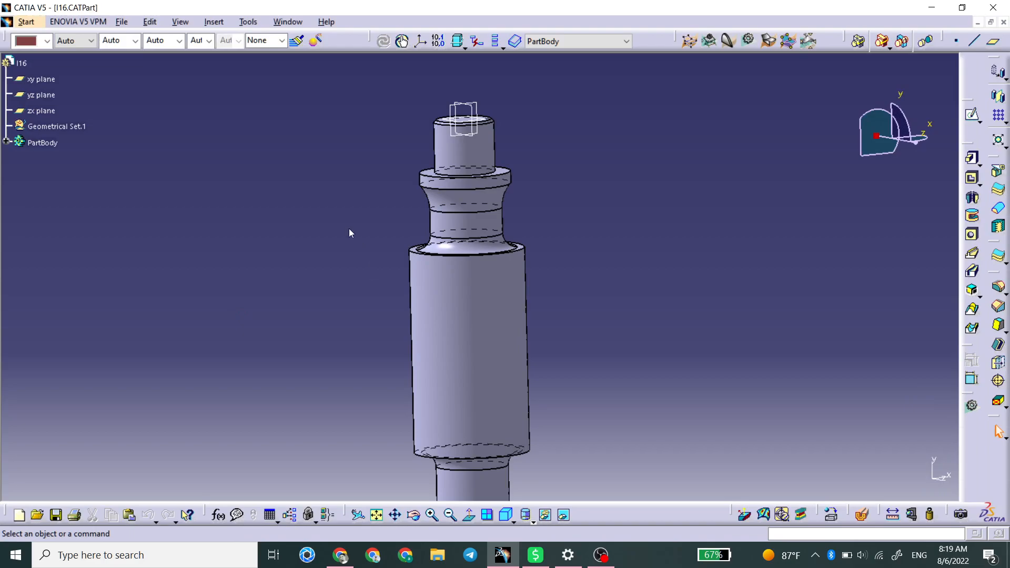
click(16, 26)
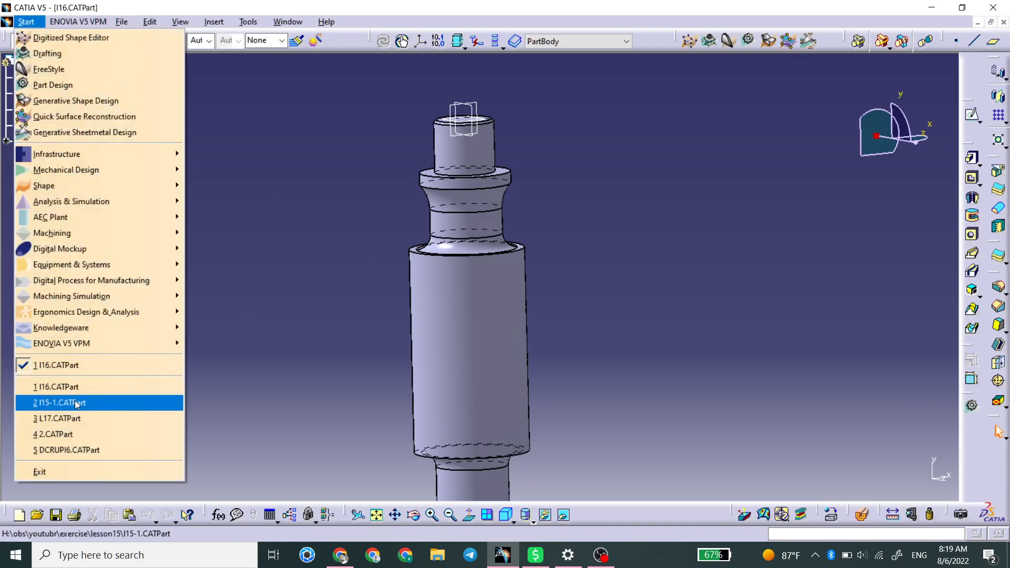
click(47, 402)
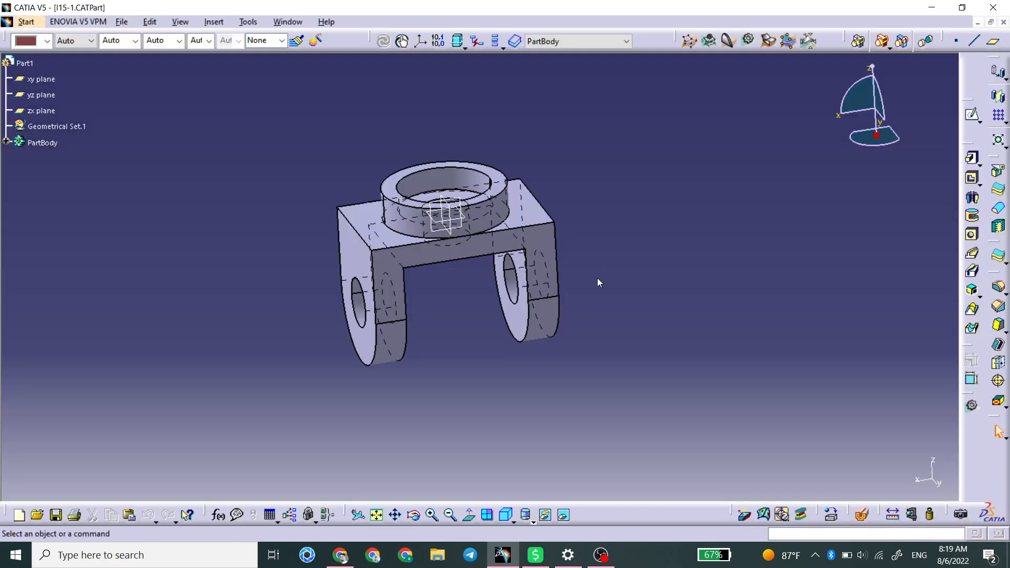
middle_drag(475, 361, 509, 243)
middle_drag(497, 295, 524, 280)
middle_drag(386, 320, 551, 155)
mouse_move(514, 307)
middle_down()
mouse_move(503, 309)
mouse_move(518, 333)
mouse_move(513, 316)
middle_up()
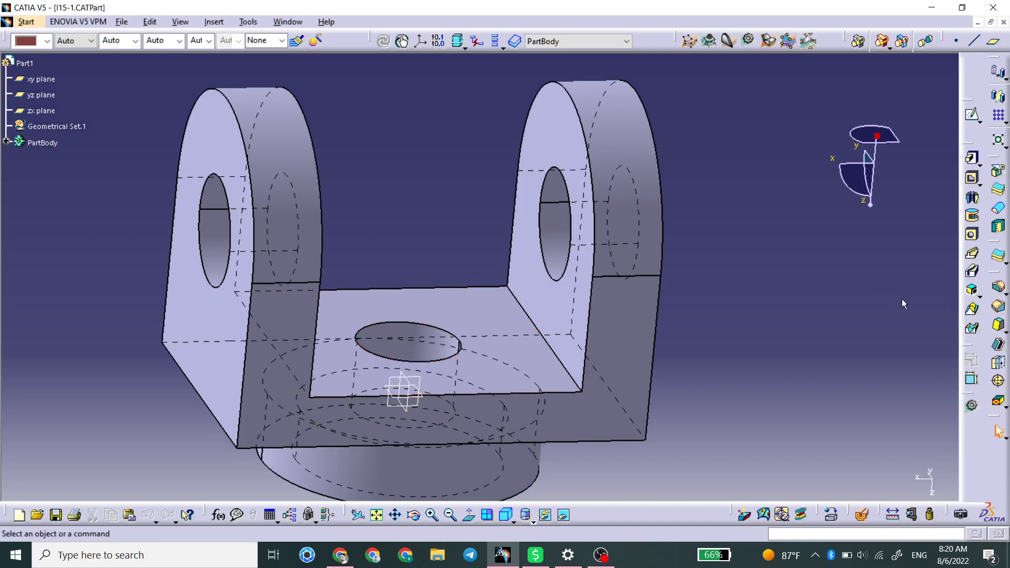
click(979, 298)
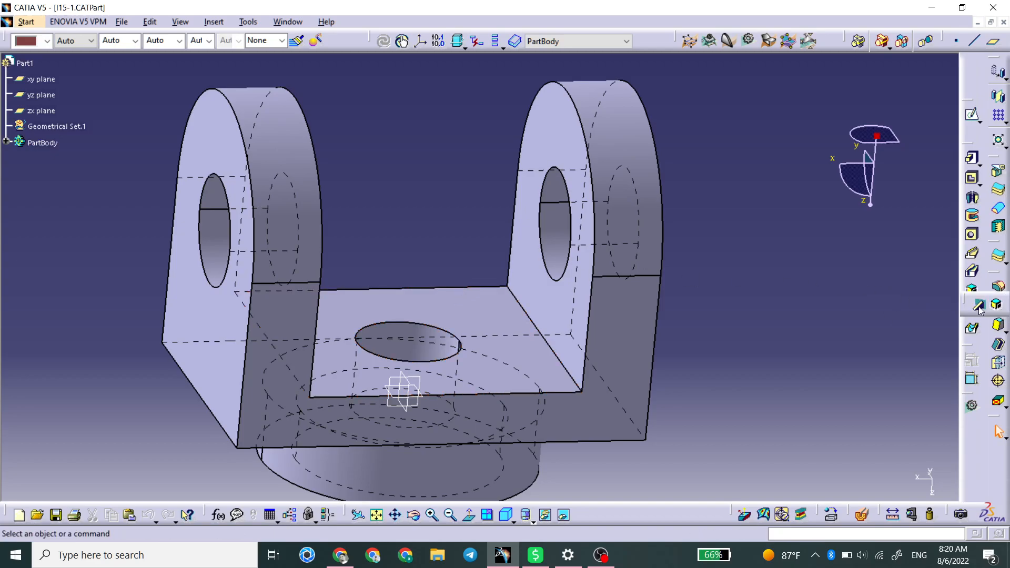
click(977, 304)
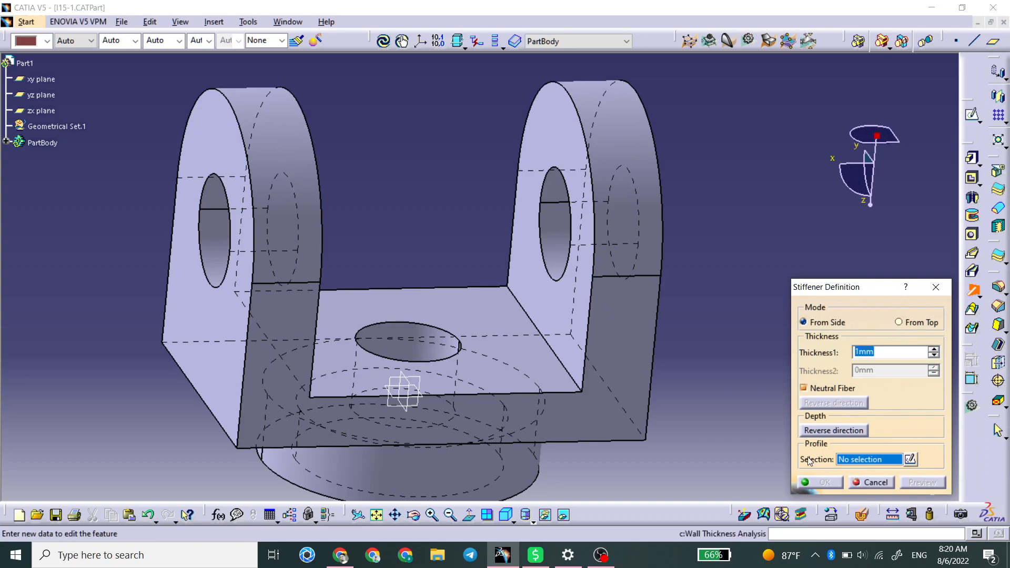
click(869, 482)
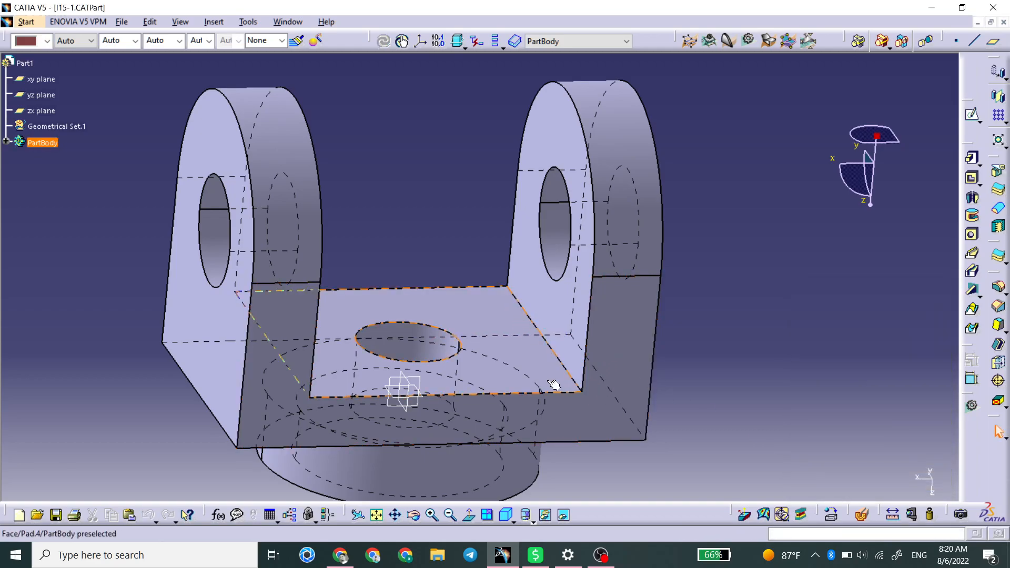
Create an on-curve point about 64 mm along the inner edge where the base meets one fork arm.
click(956, 41)
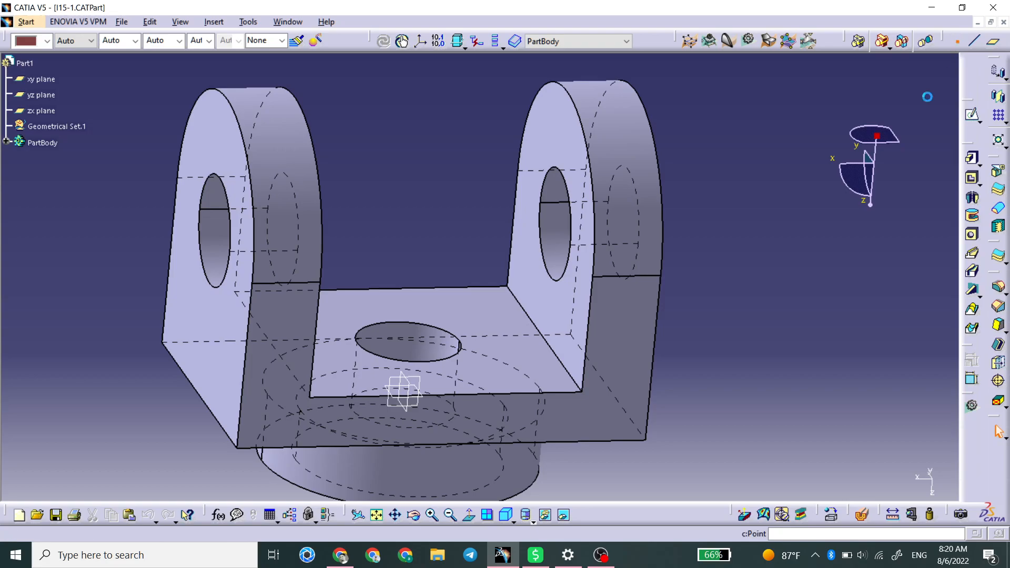
click(568, 371)
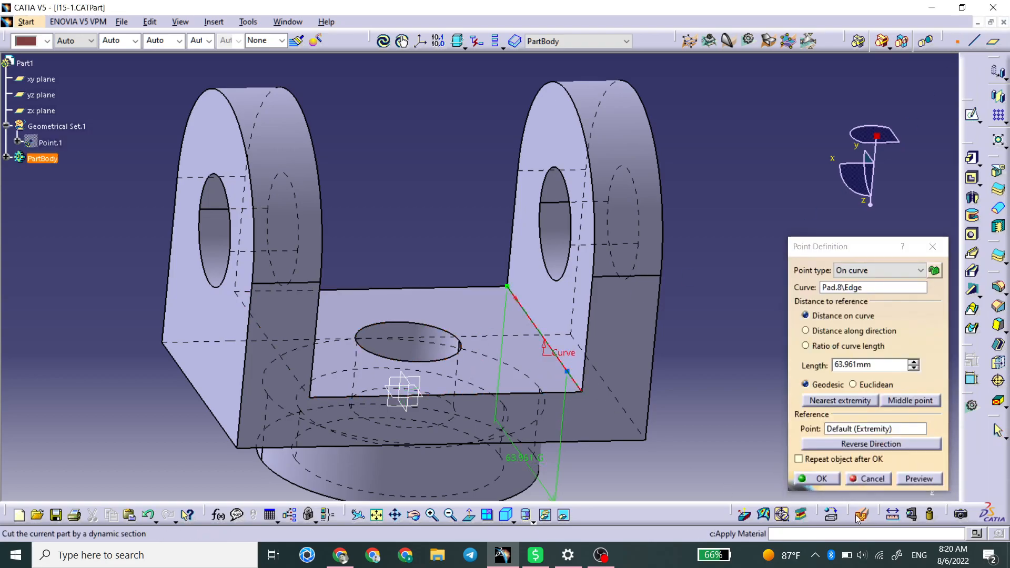
click(818, 479)
Create a plane normal to that inner edge, passing through the new point.
click(994, 41)
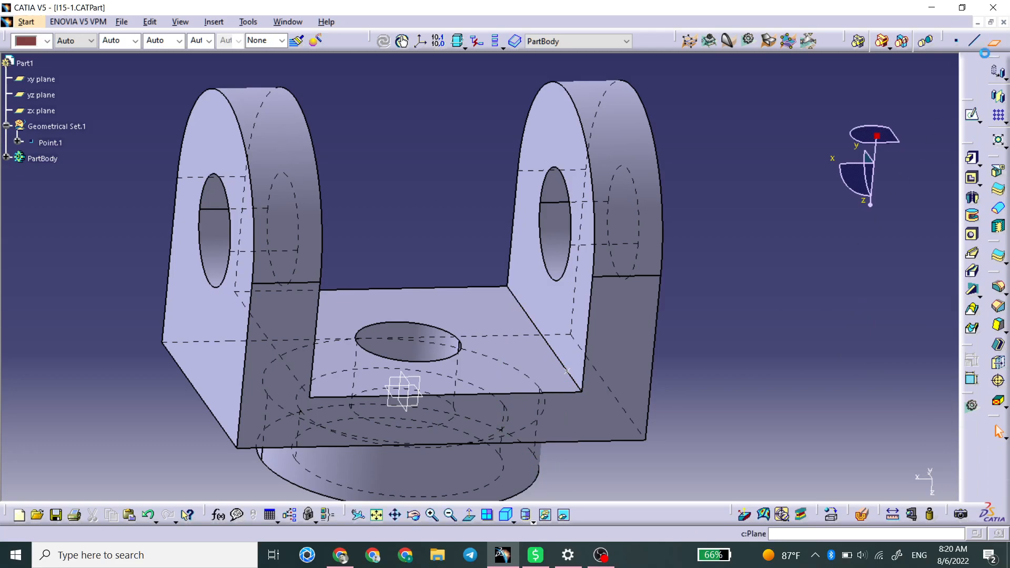
click(576, 381)
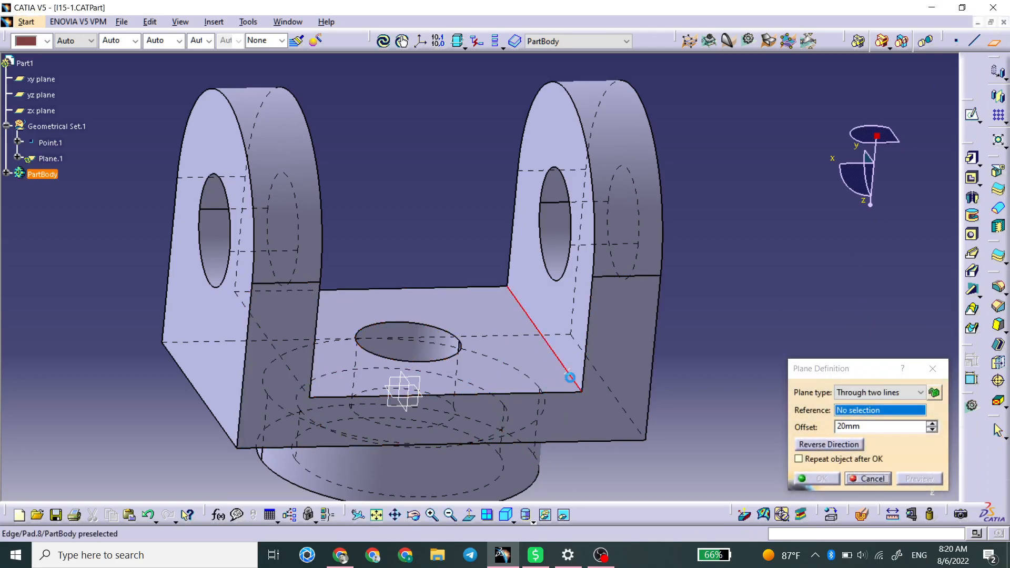
click(568, 374)
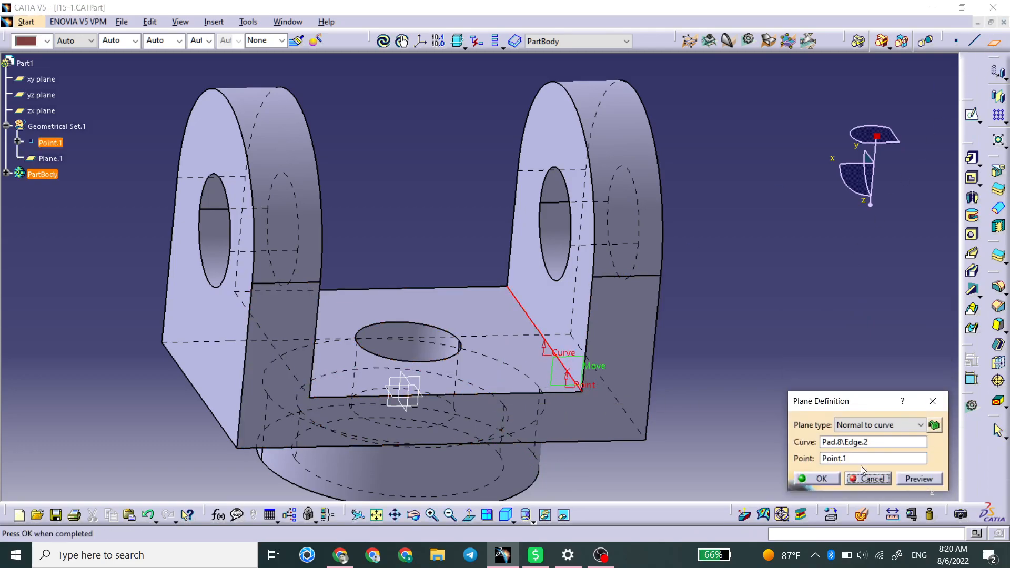
click(821, 478)
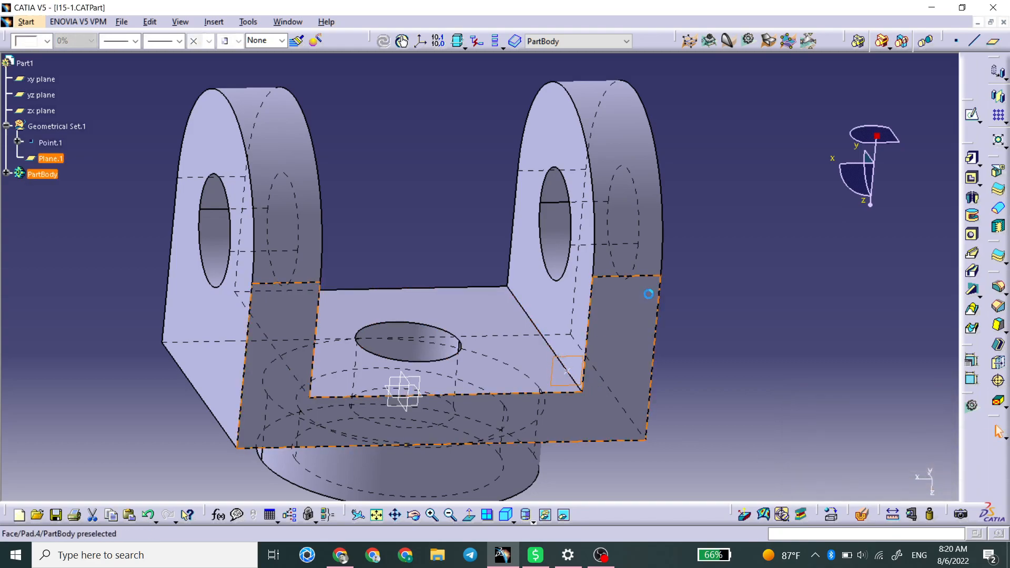
On the new plane, sketch a diagonal line about 32 mm long across the inner corner, from the arm to the base.
click(971, 114)
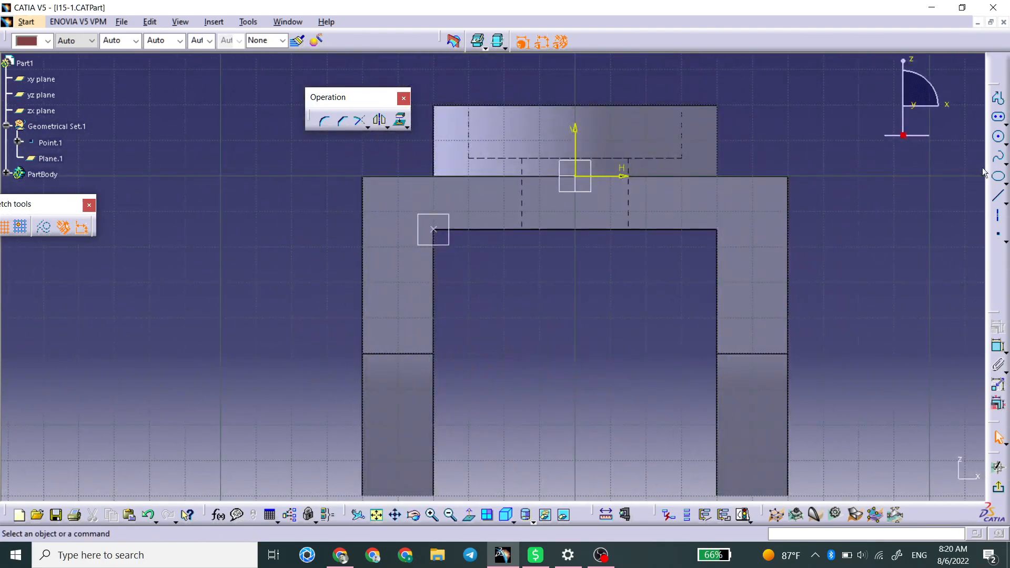
click(998, 195)
click(432, 322)
middle_drag(489, 232, 495, 271)
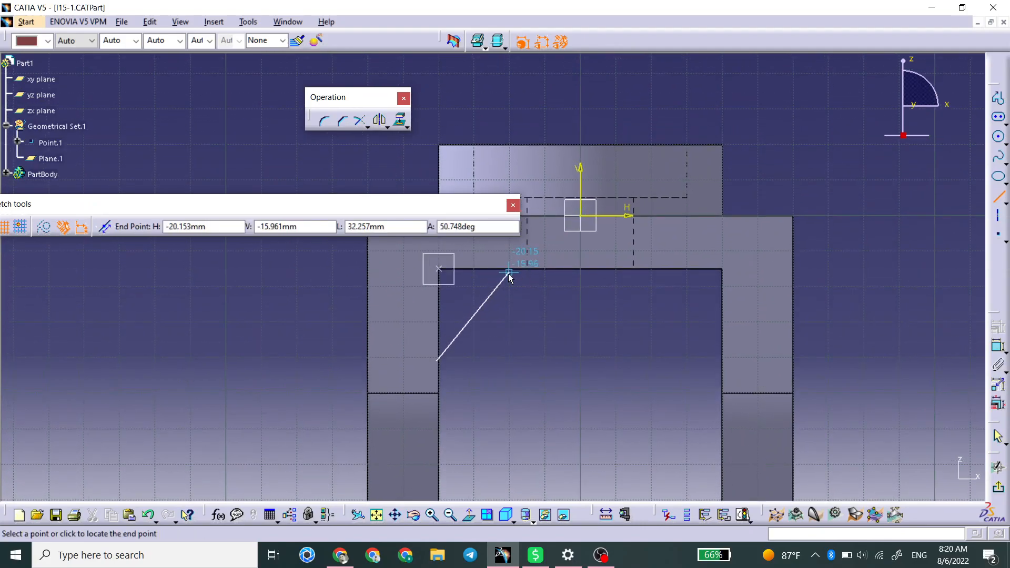
click(508, 273)
Make the diagonal line's base-side endpoint coincident with the inner edge of the base.
click(999, 347)
click(508, 273)
click(510, 273)
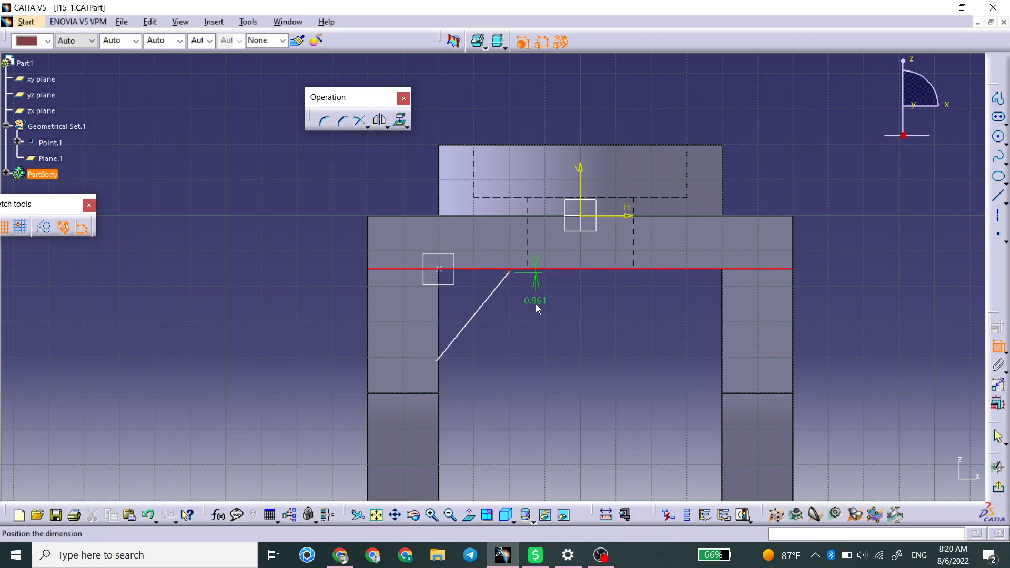
right_click(535, 304)
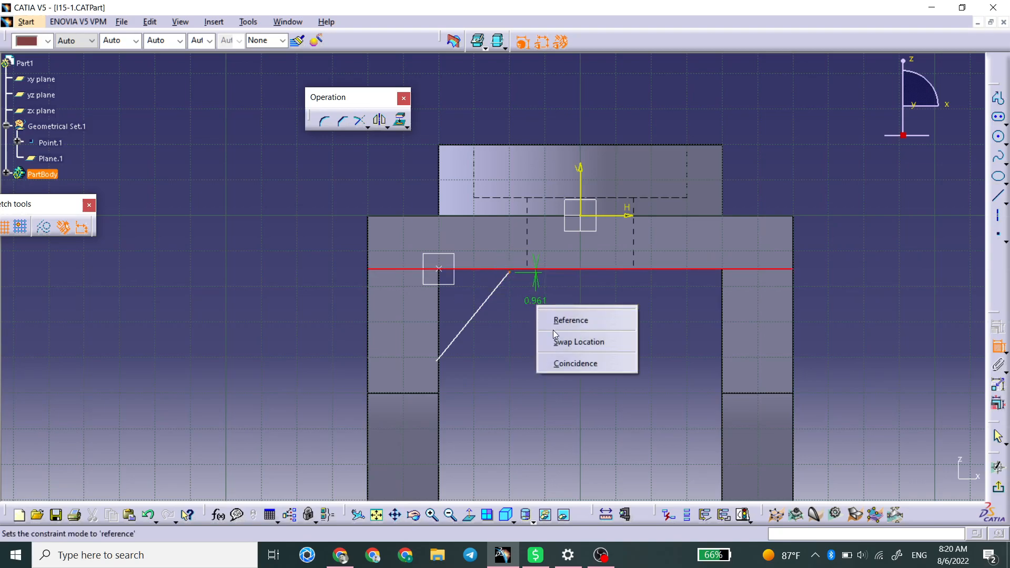
click(558, 363)
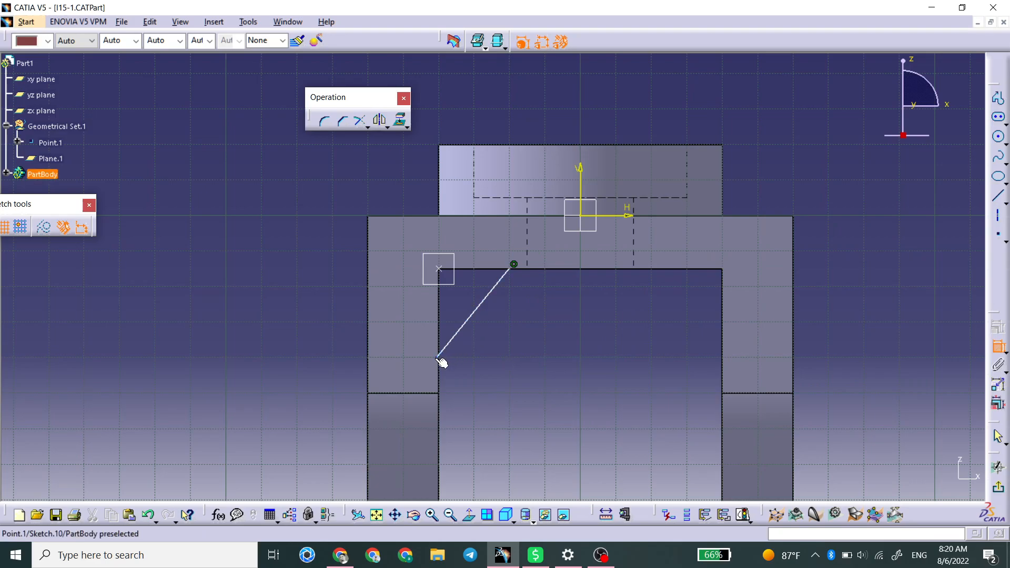
Make the line's other endpoint coincident with the arm's inner edge and exit the sketch.
click(439, 318)
right_click(483, 362)
click(510, 419)
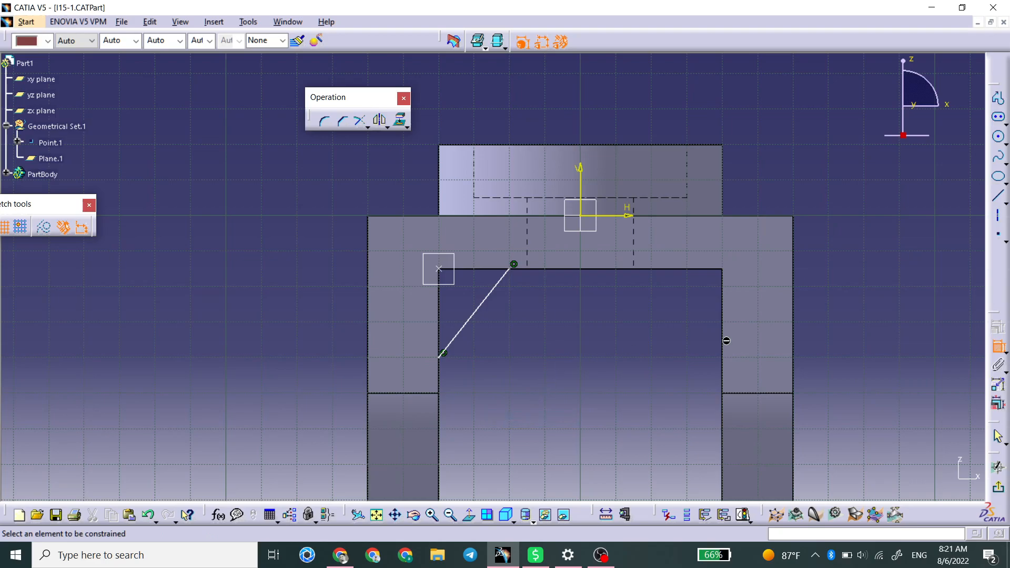
click(999, 347)
click(999, 488)
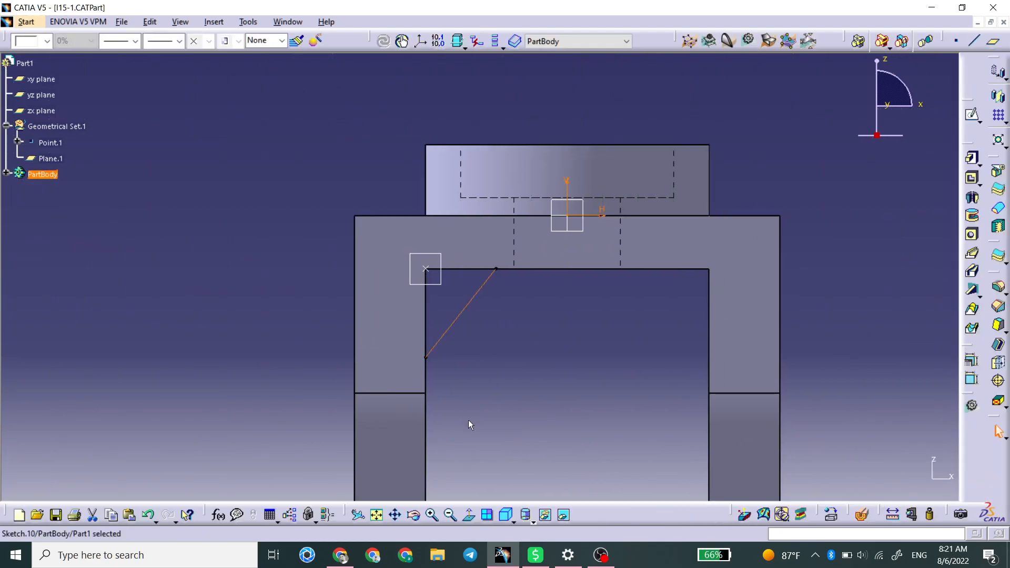
Start a stiffener from the diagonal-line sketch, try the From Top mode, and return it to From Side.
middle_drag(582, 366, 548, 382)
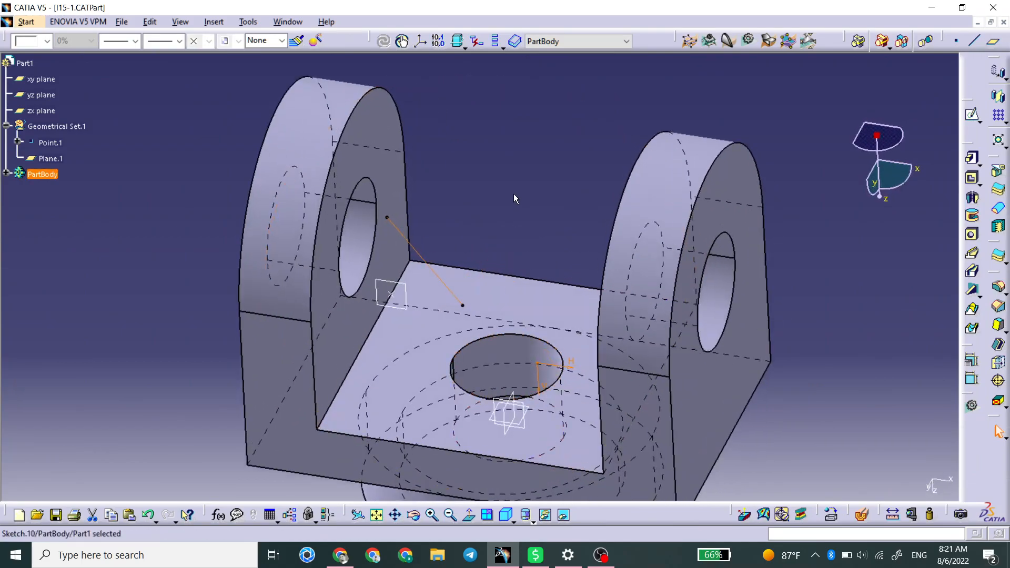
click(972, 289)
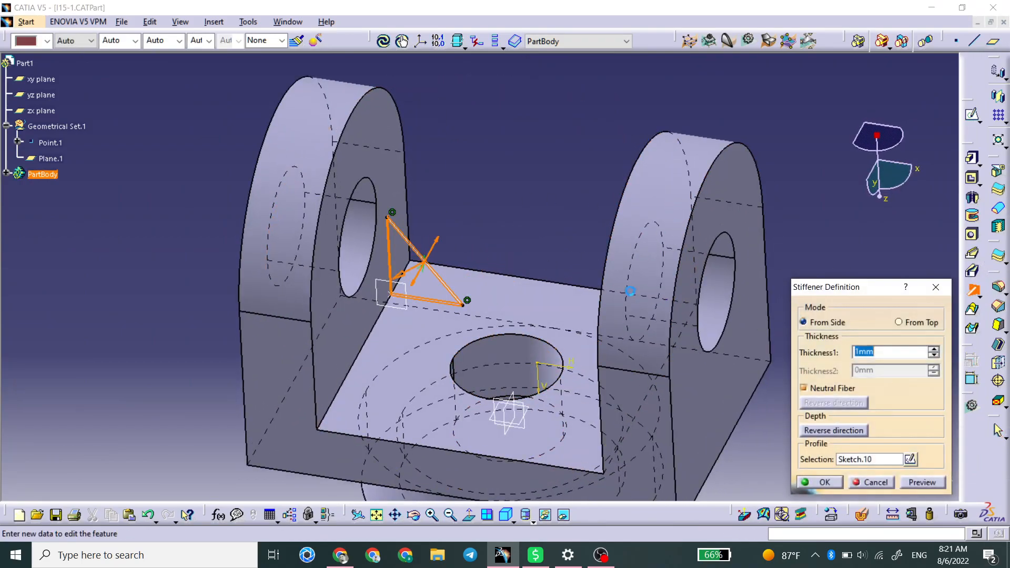
middle_drag(505, 301, 393, 308)
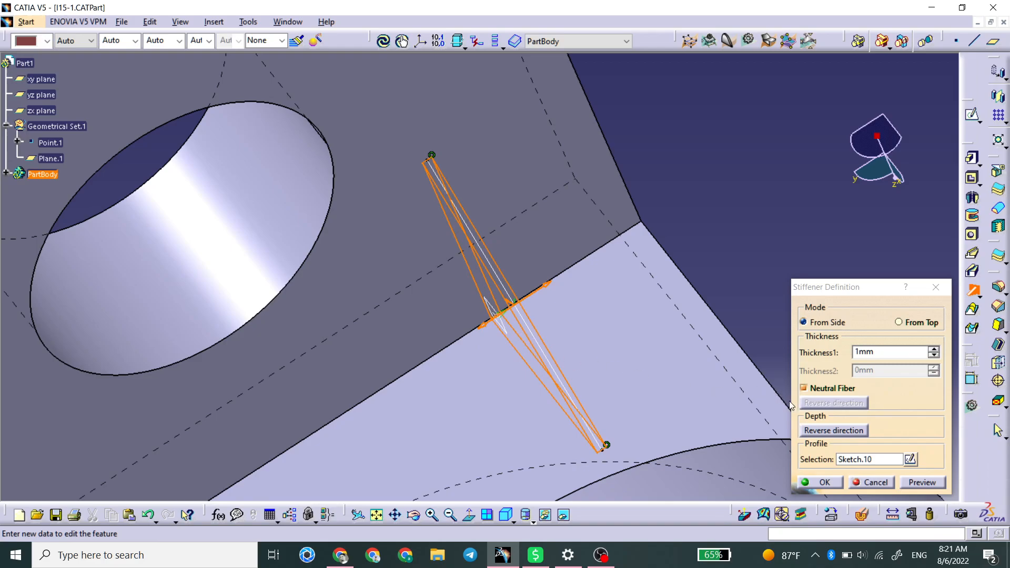
middle_drag(428, 300, 505, 286)
click(909, 323)
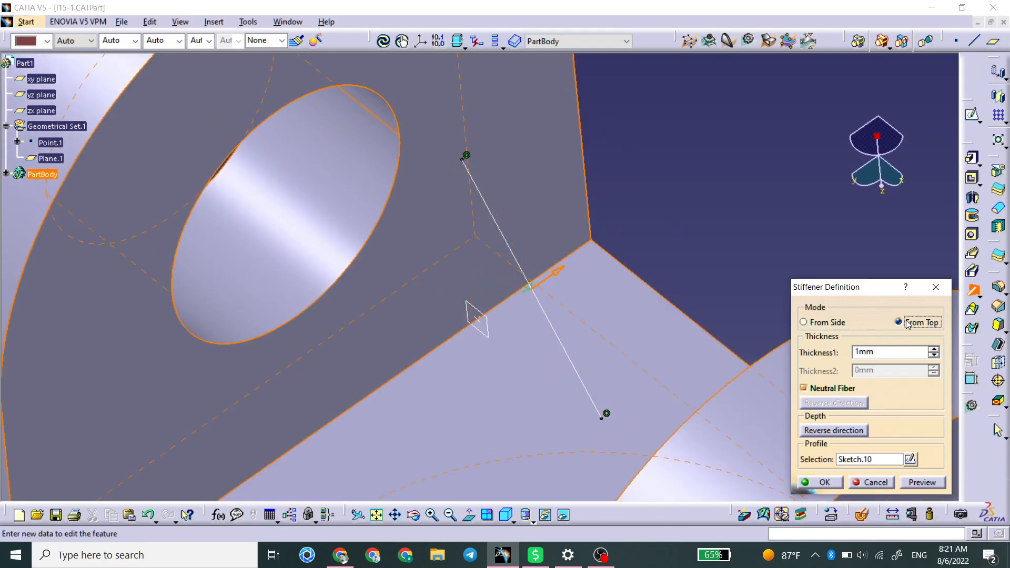
click(834, 324)
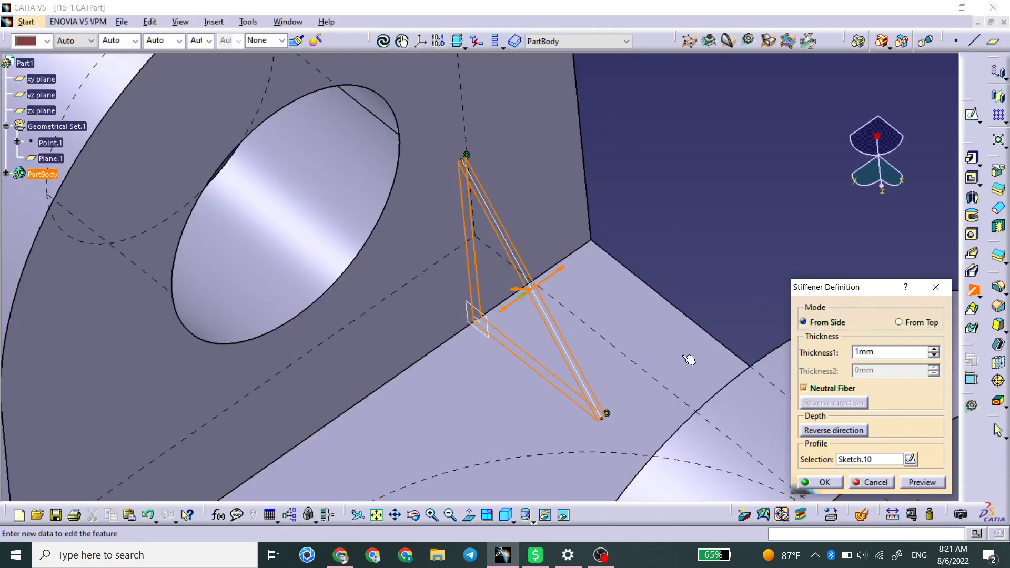
middle_drag(532, 292, 486, 369)
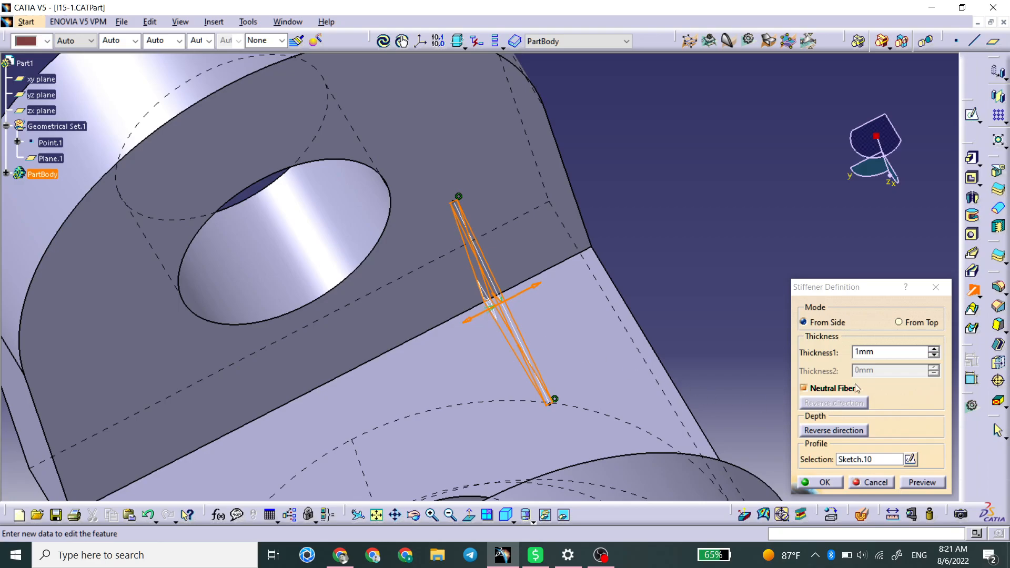
Set the stiffener's thickness to 5 mm with the neutral fiber option kept on, and create it.
double_click(873, 352)
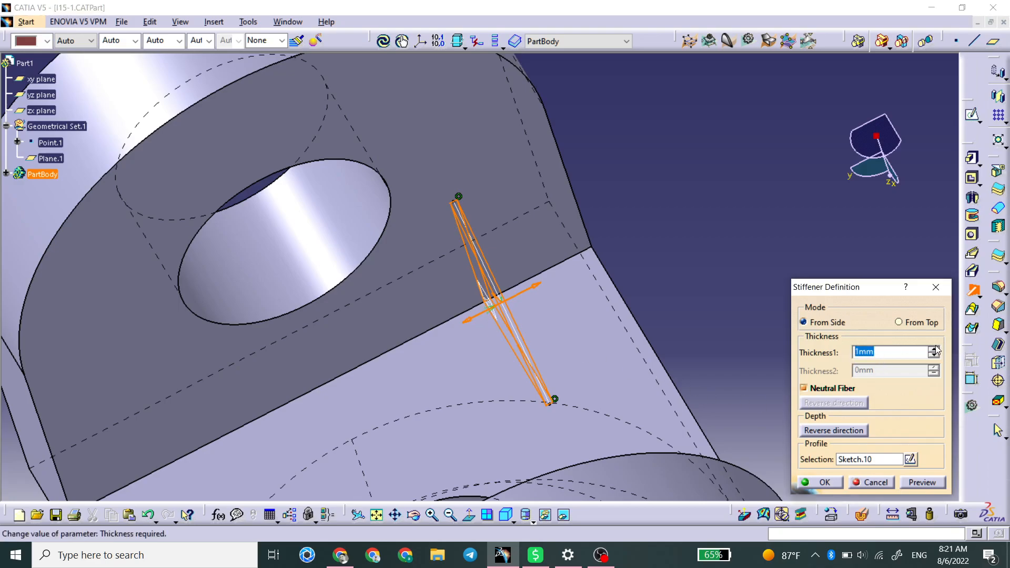
click(934, 348)
click(935, 348)
click(934, 349)
click(934, 349)
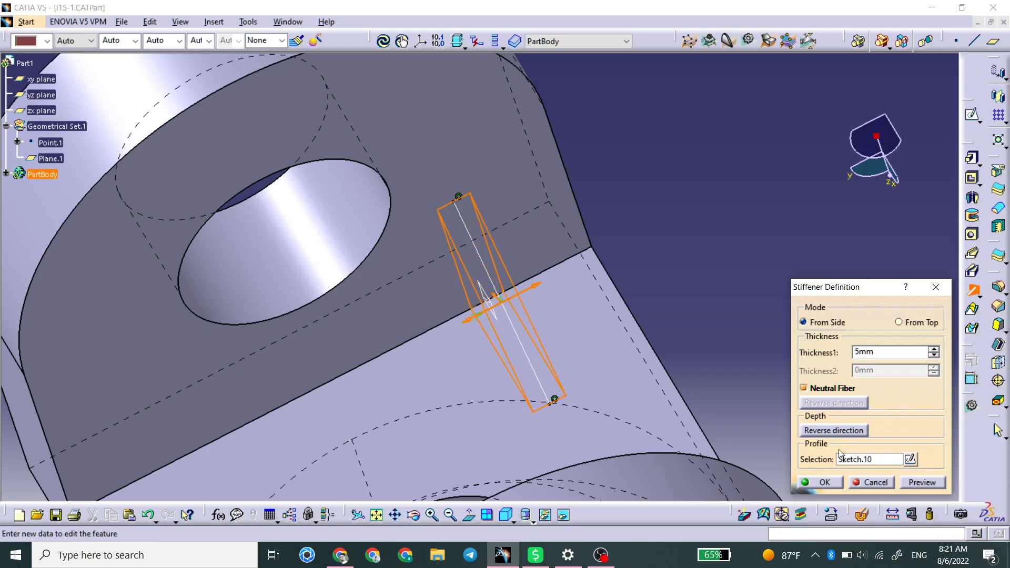
click(809, 488)
Start a rectangular pattern and choose the new stiffener as the object to pattern instead of the current solid.
middle_drag(471, 343, 501, 250)
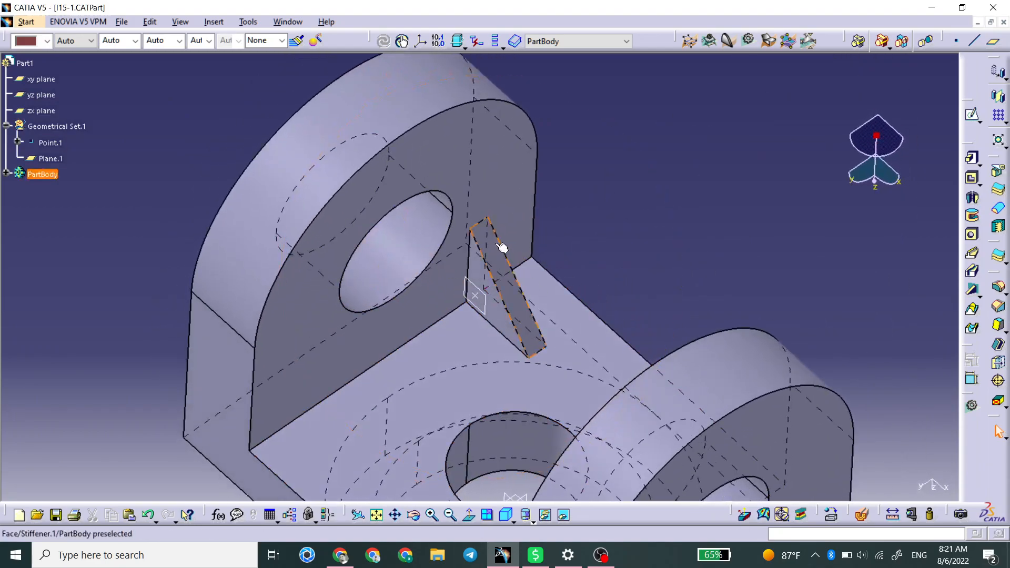
middle_drag(428, 411, 468, 282)
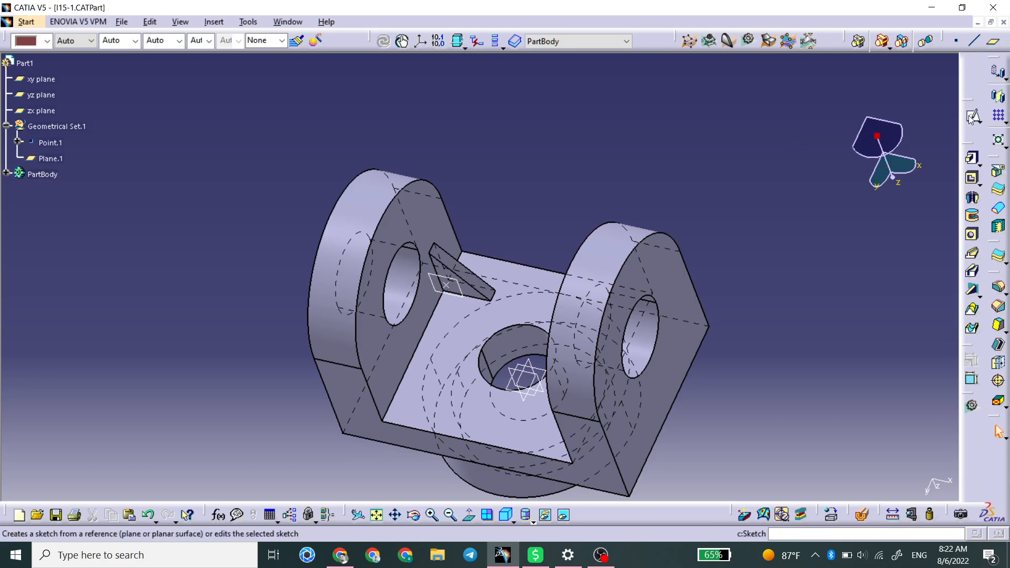
click(1002, 120)
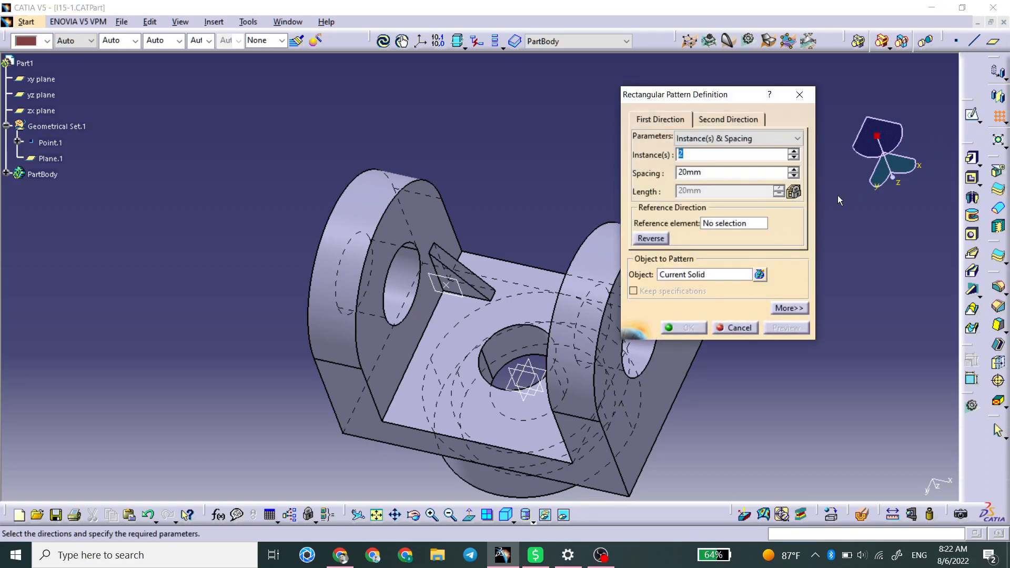
click(6, 174)
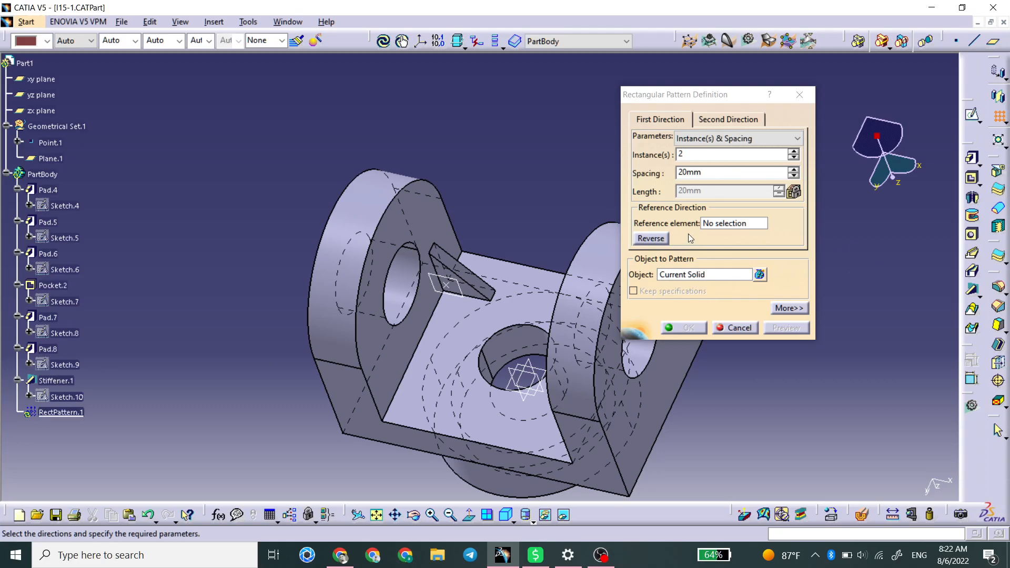
click(708, 277)
right_click(708, 276)
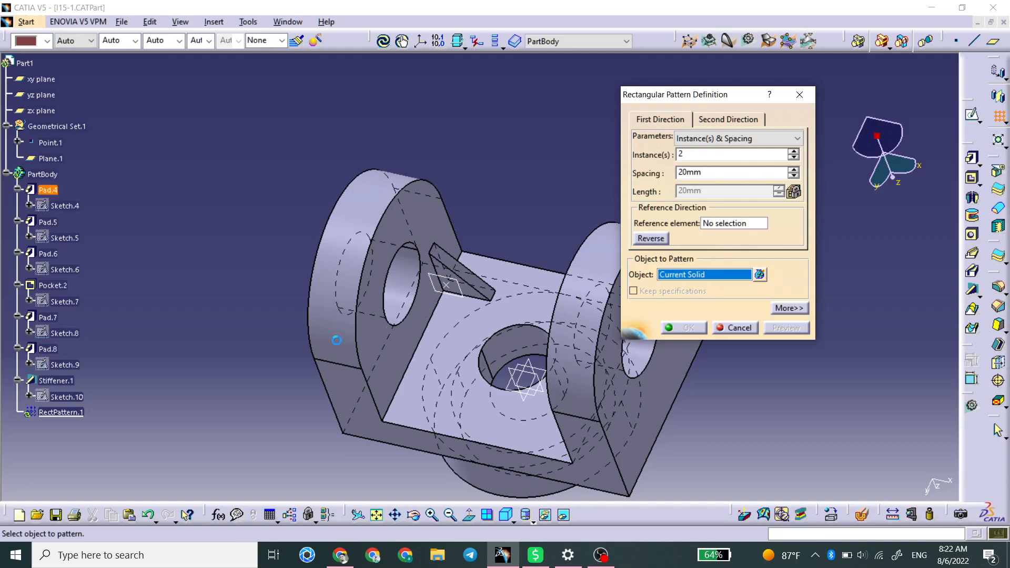
click(50, 381)
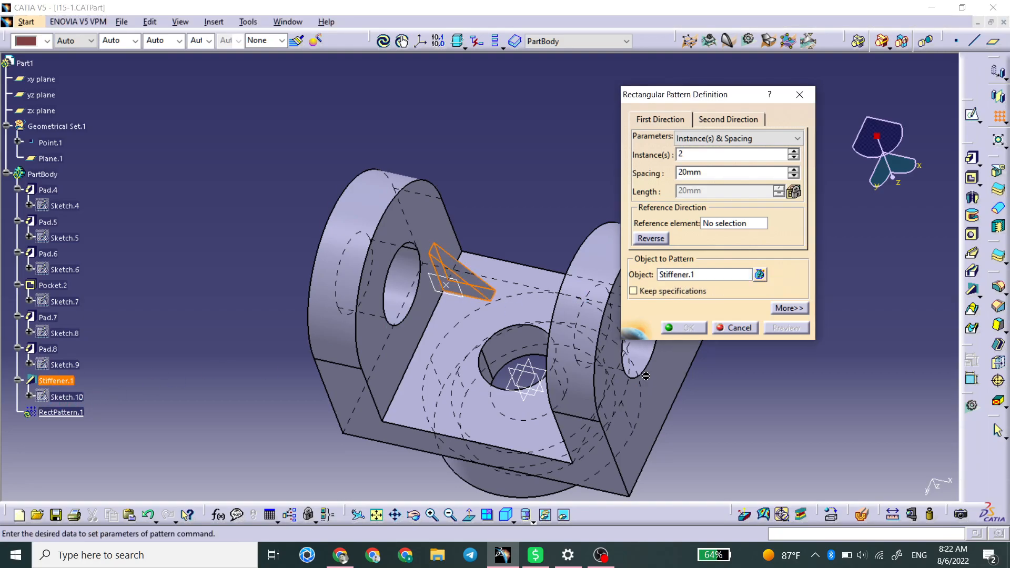
Pattern the stiffener along the Y axis with 2 instances spaced 48 mm apart.
click(727, 223)
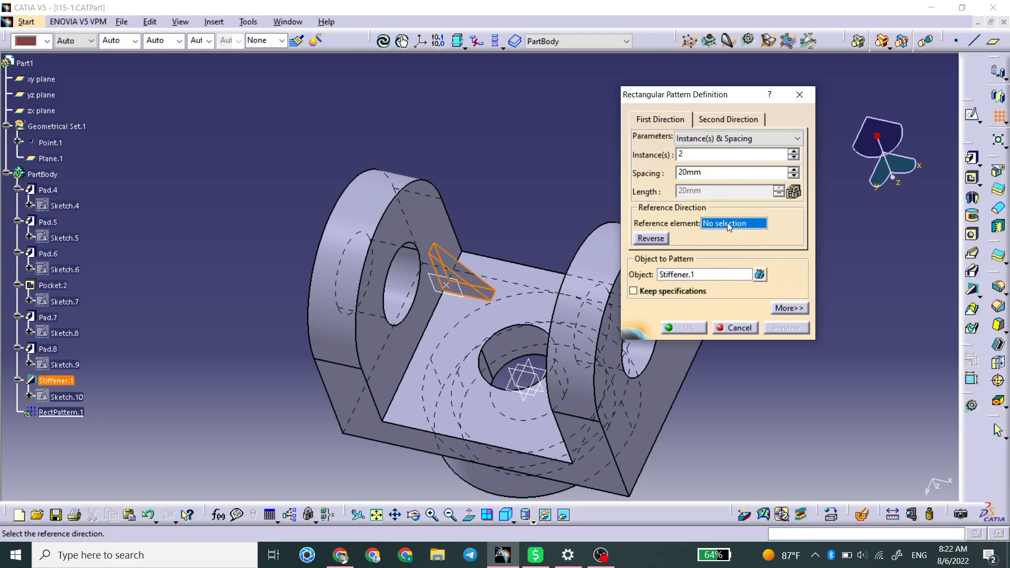
right_click(727, 223)
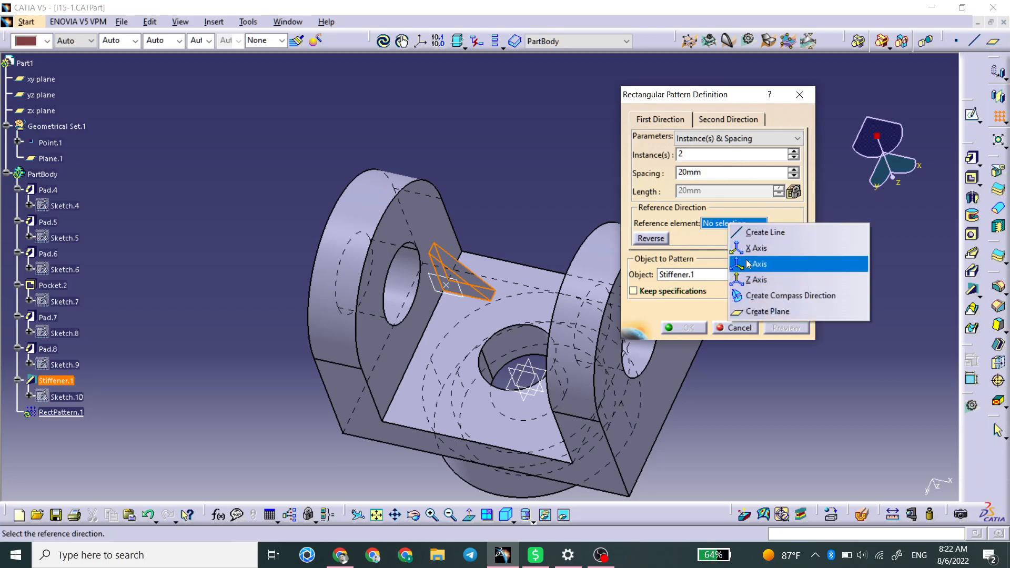
click(748, 264)
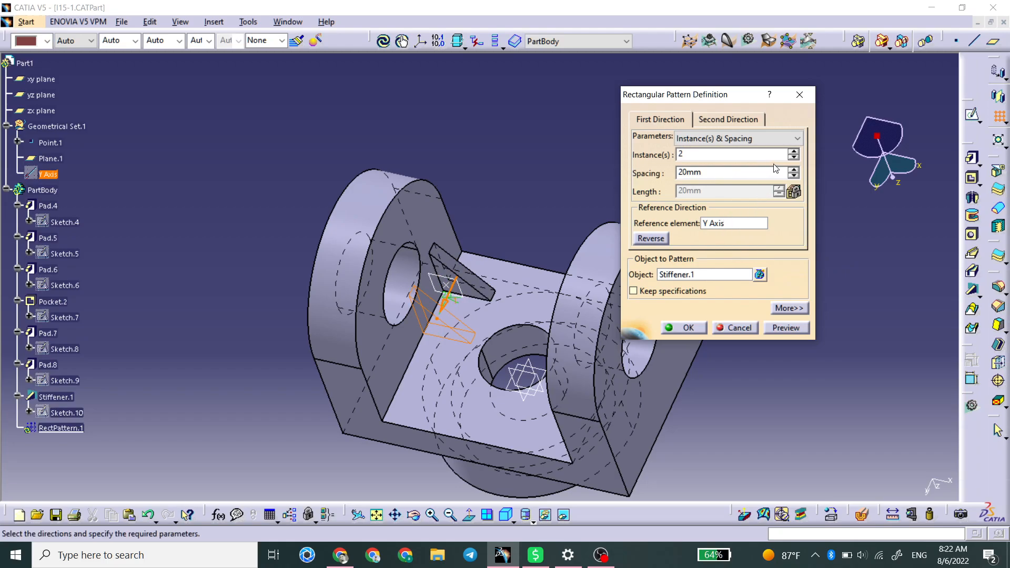
click(794, 169)
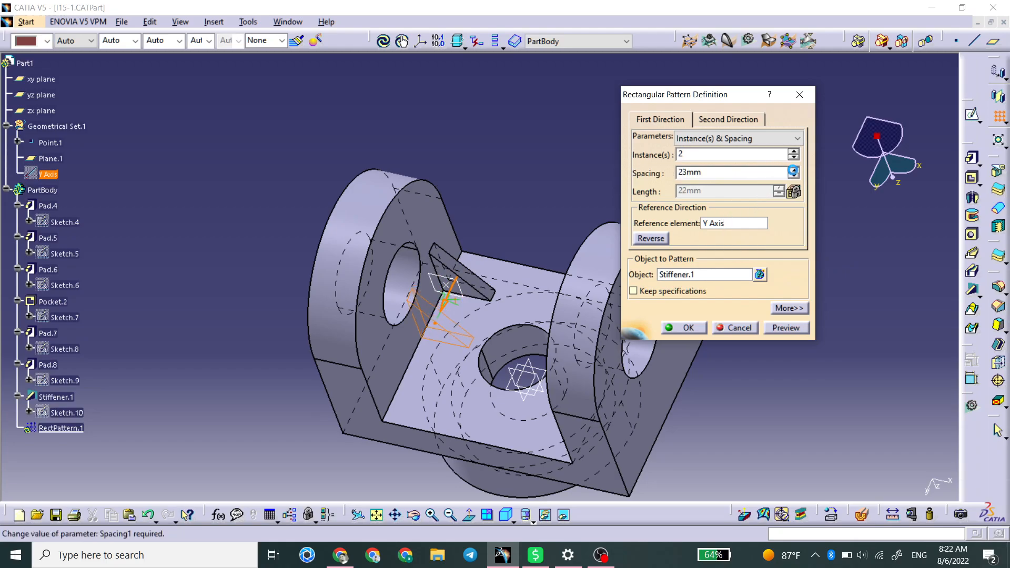
click(793, 170)
click(794, 176)
click(793, 175)
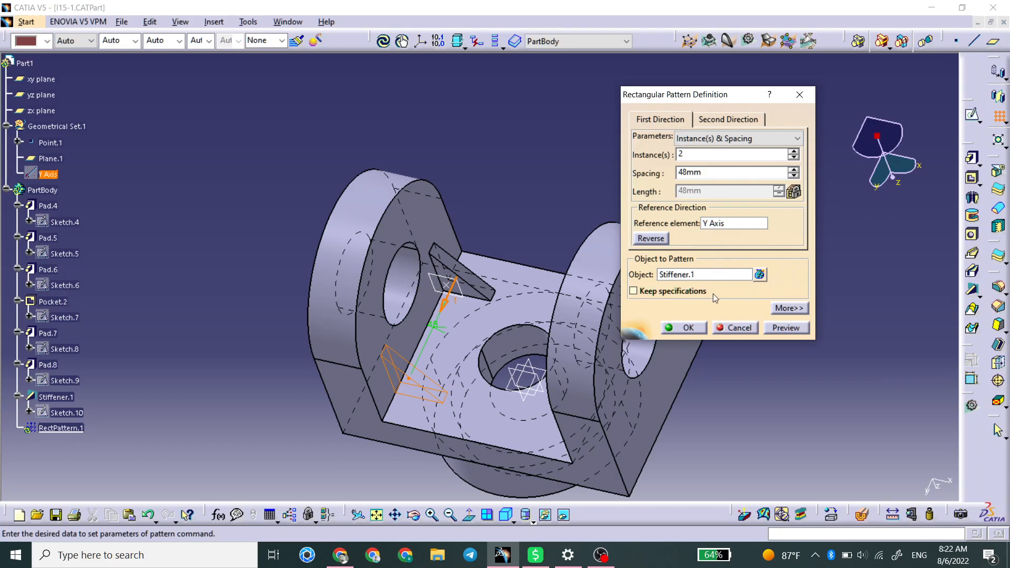
click(697, 327)
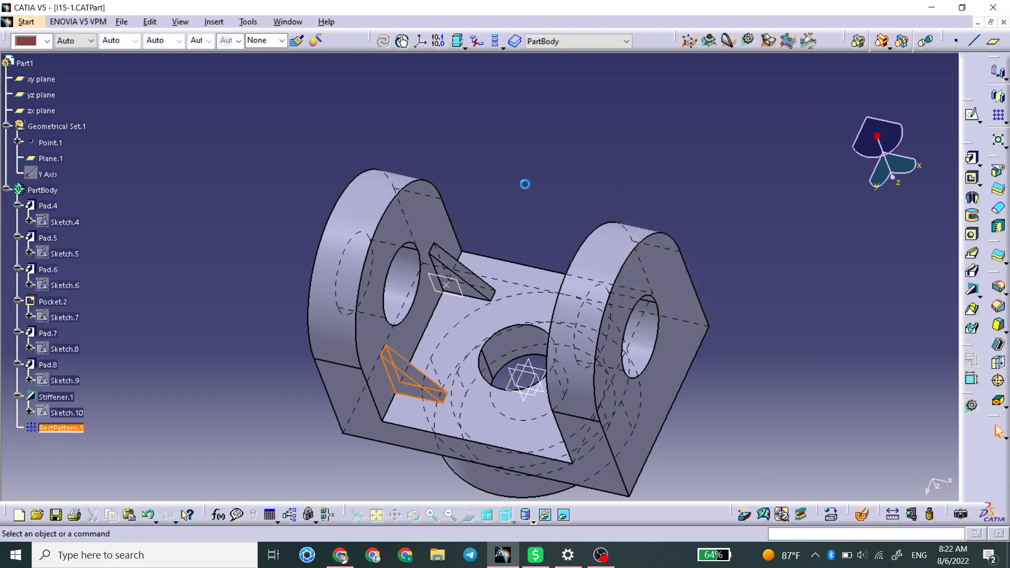
Mirror the original stiffener about the yz plane onto the opposite arm, attempting to include its rectangular pattern in the selection.
middle_drag(458, 315, 440, 191)
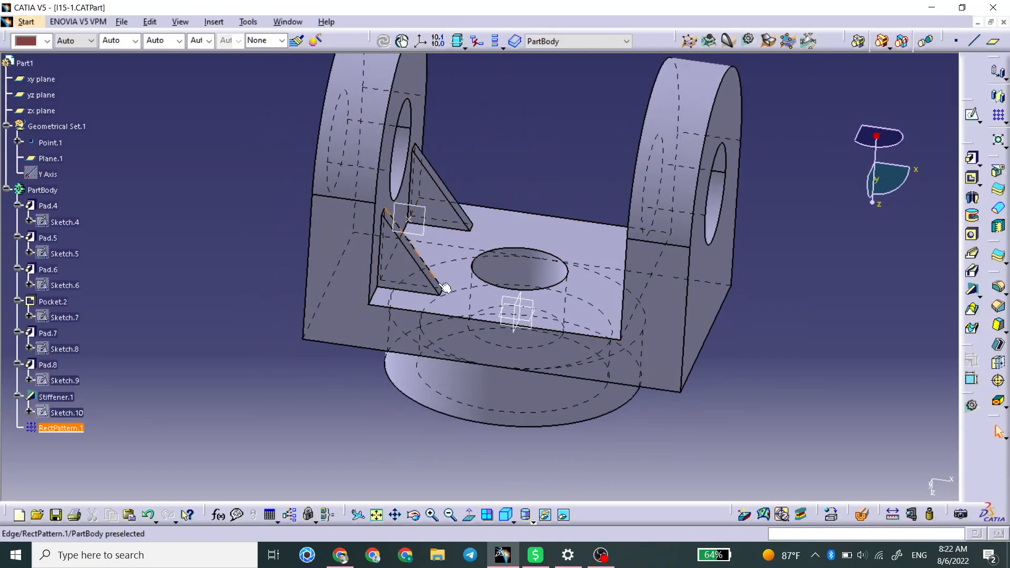
middle_drag(656, 264, 751, 250)
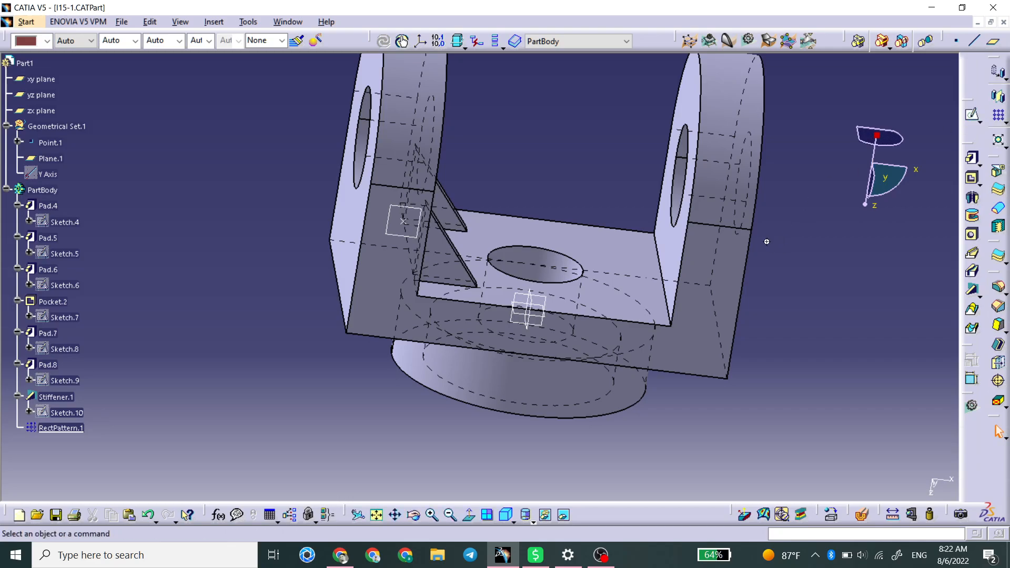
middle_drag(767, 242, 766, 232)
click(55, 397)
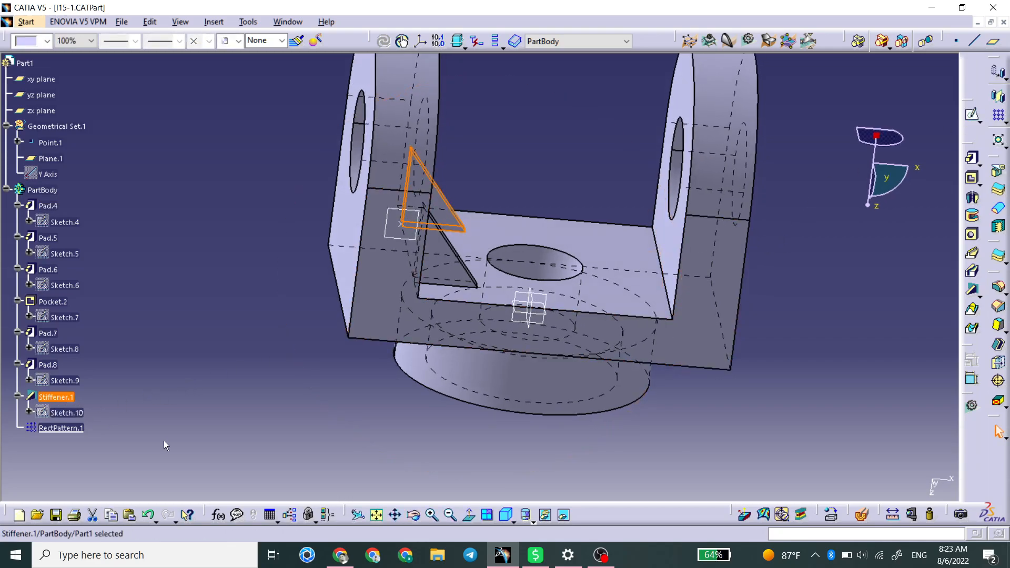
ctrl+click(79, 432)
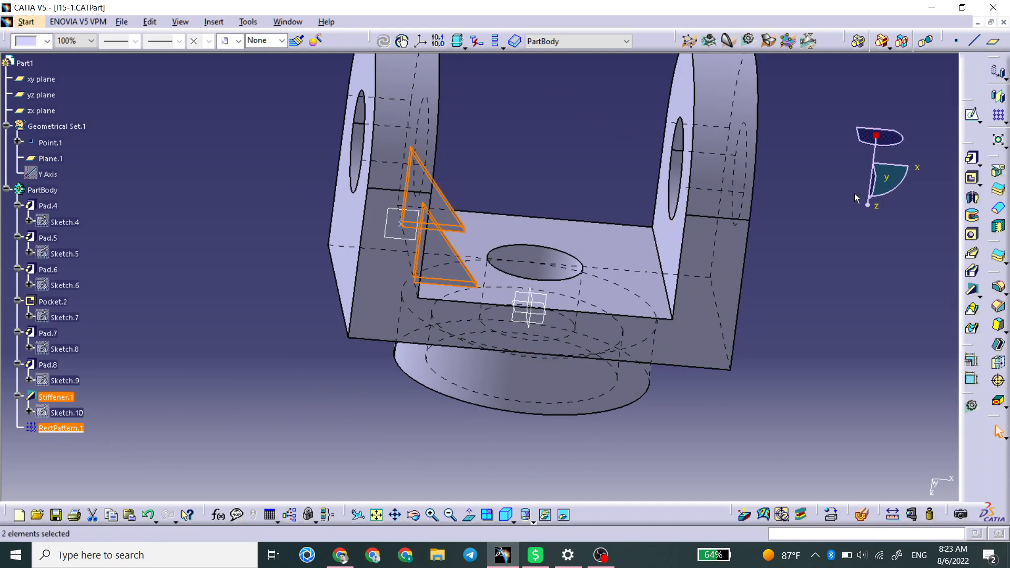
click(1001, 97)
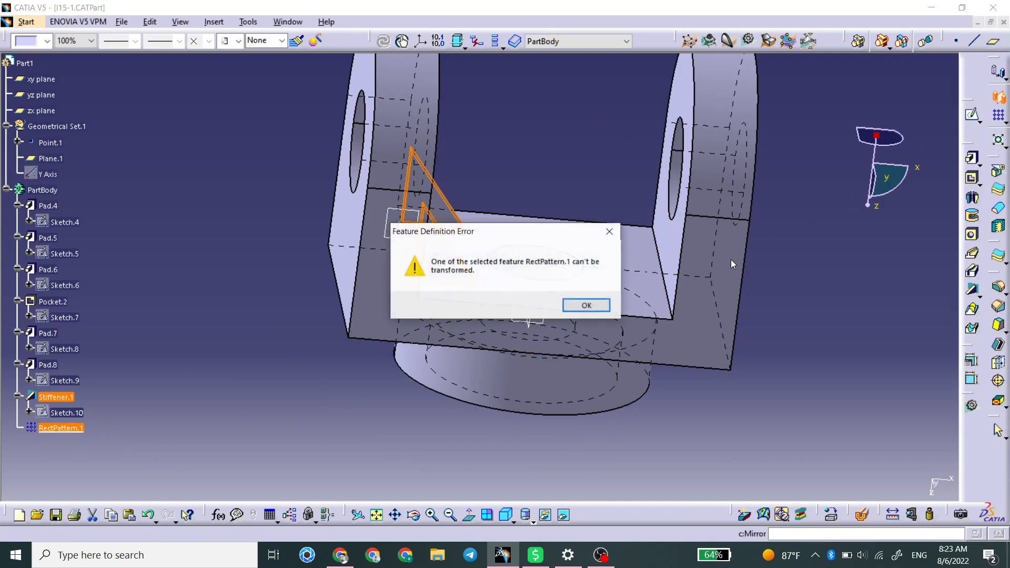
key(Return)
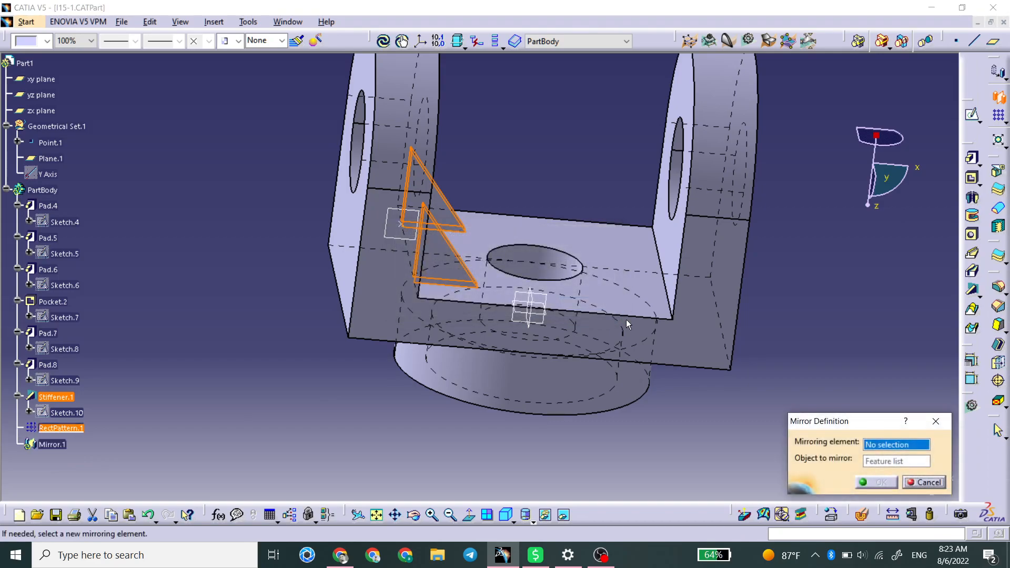
click(528, 304)
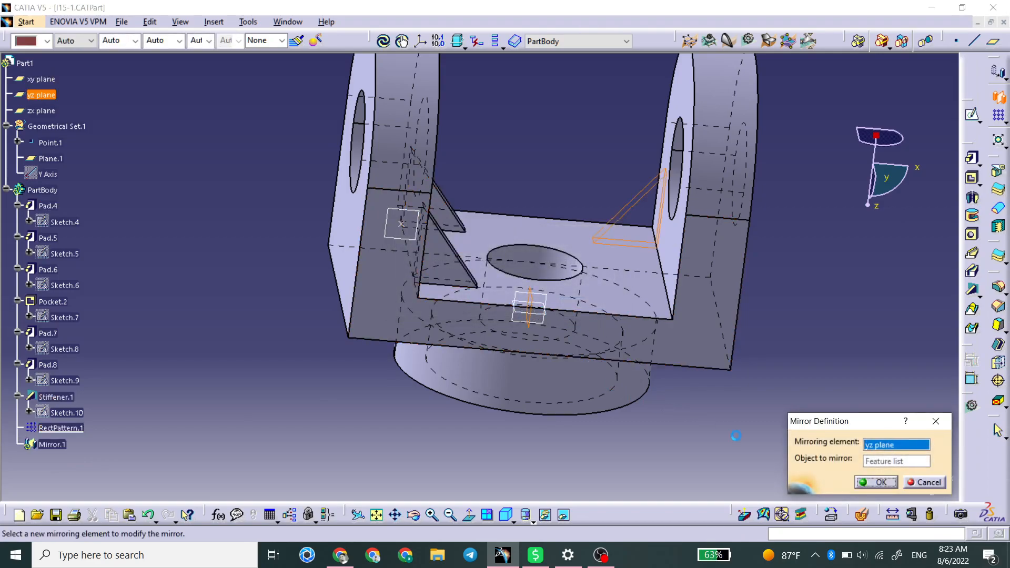
click(876, 482)
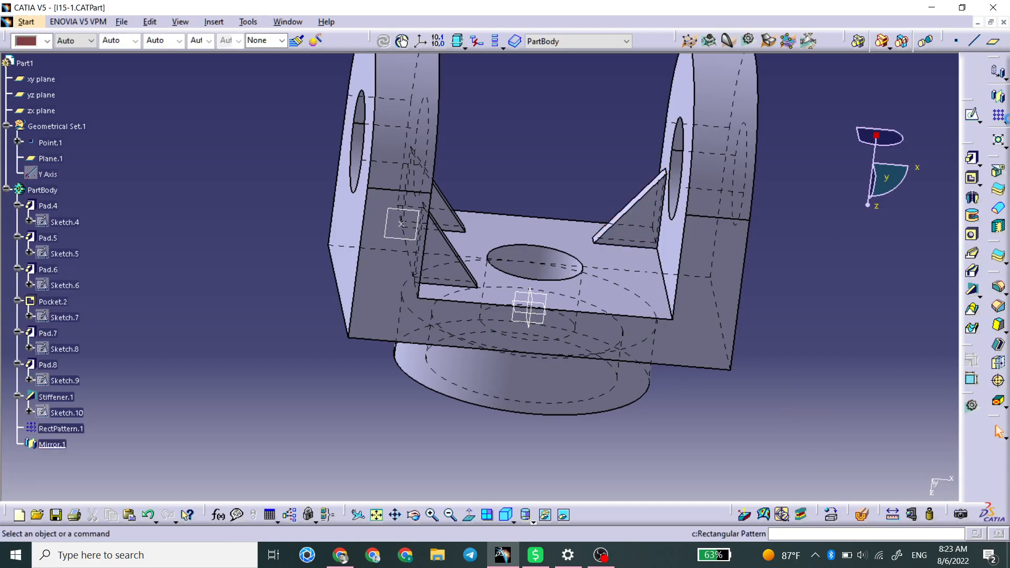
click(999, 97)
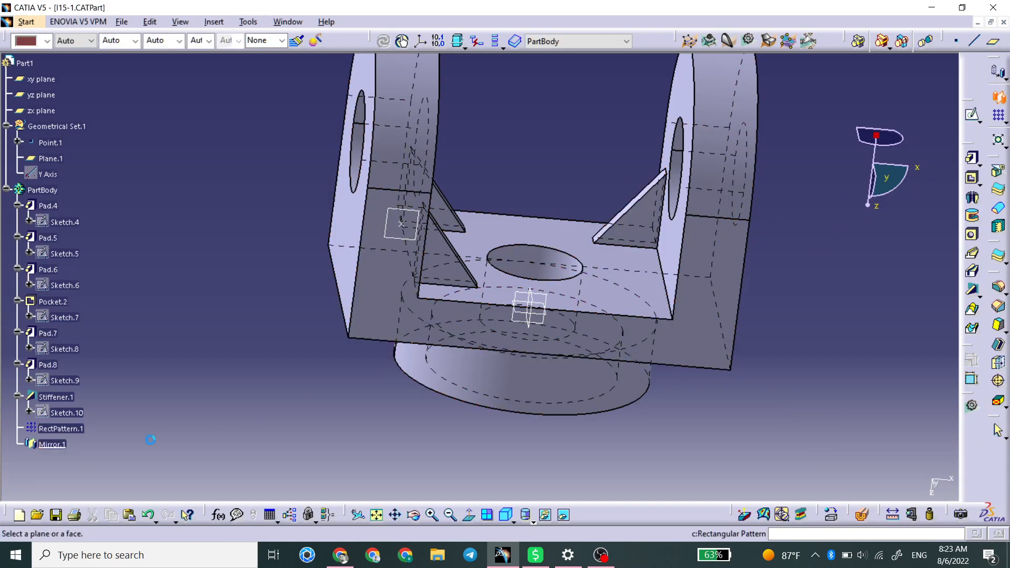
click(62, 430)
click(574, 305)
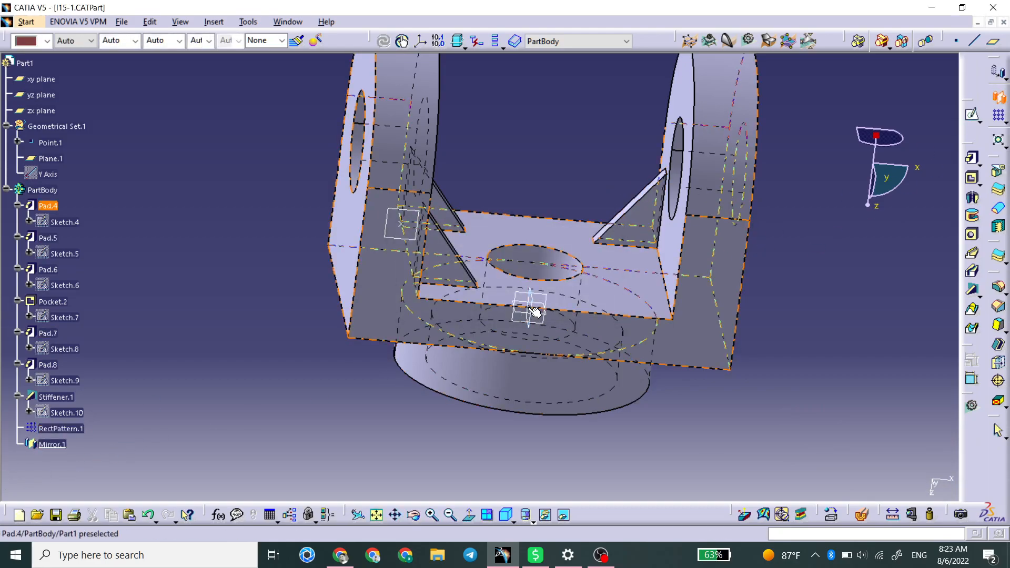
click(532, 311)
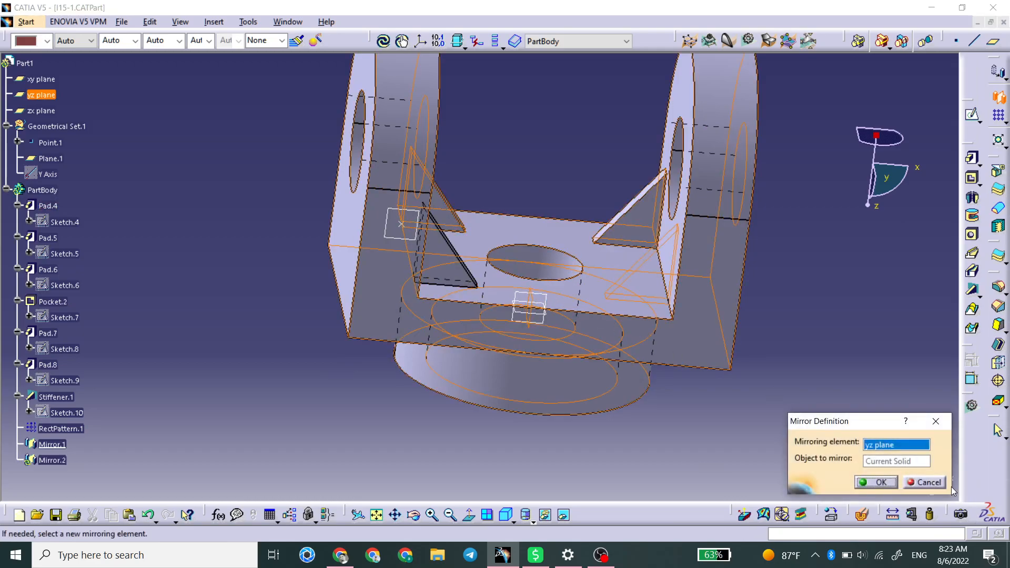
click(926, 482)
click(650, 220)
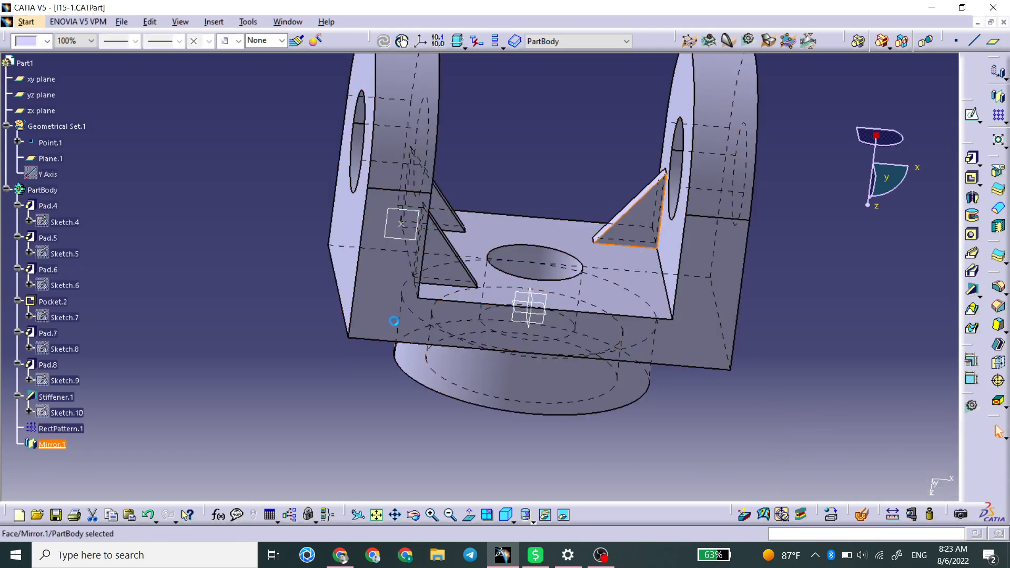
click(999, 105)
click(561, 300)
middle_drag(555, 274, 537, 333)
click(653, 247)
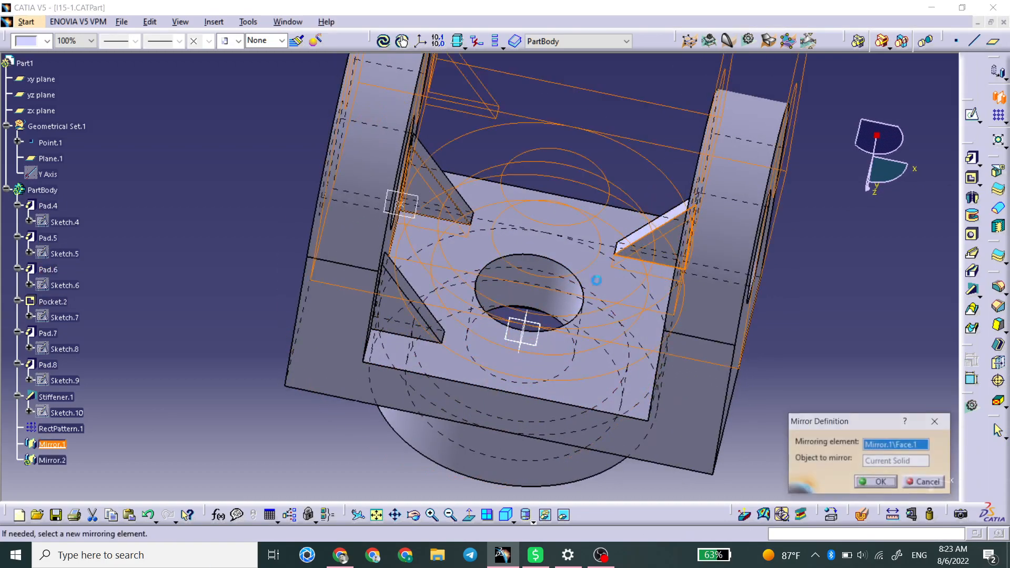
click(929, 483)
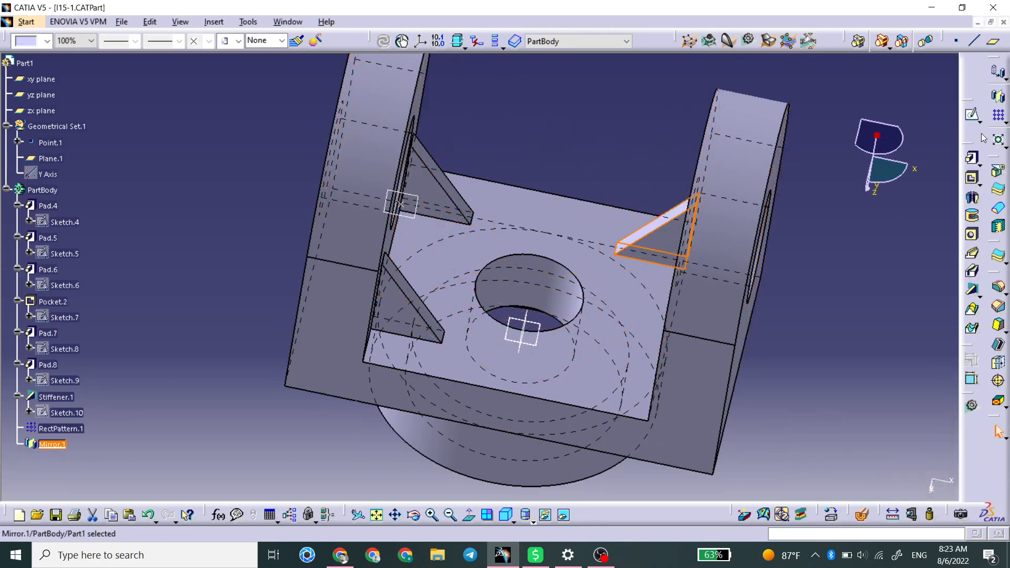
Try to create a rectangular pattern of the mirrored stiffener with 2 instances at 48 mm spacing.
click(999, 115)
key(Return)
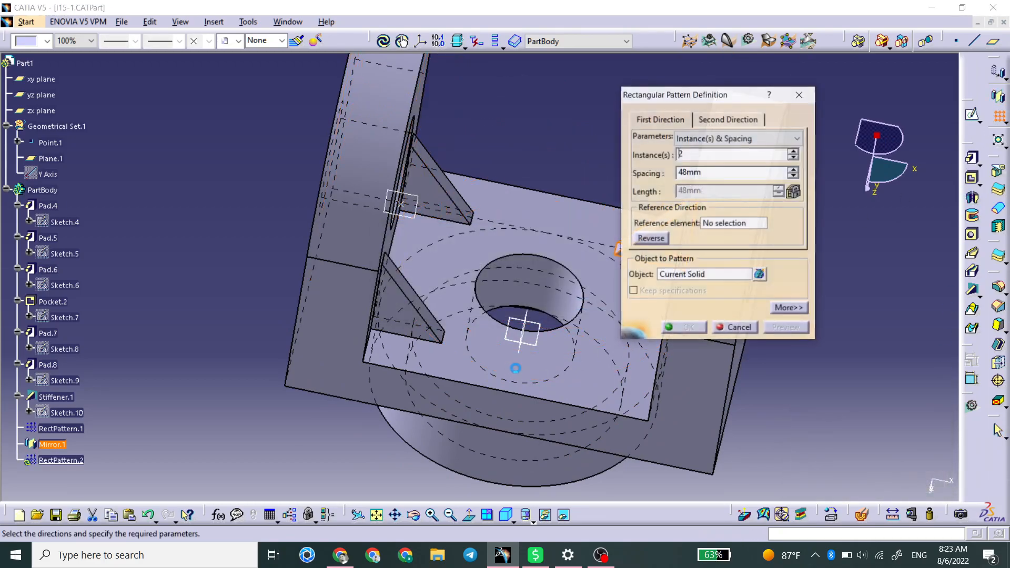
click(52, 443)
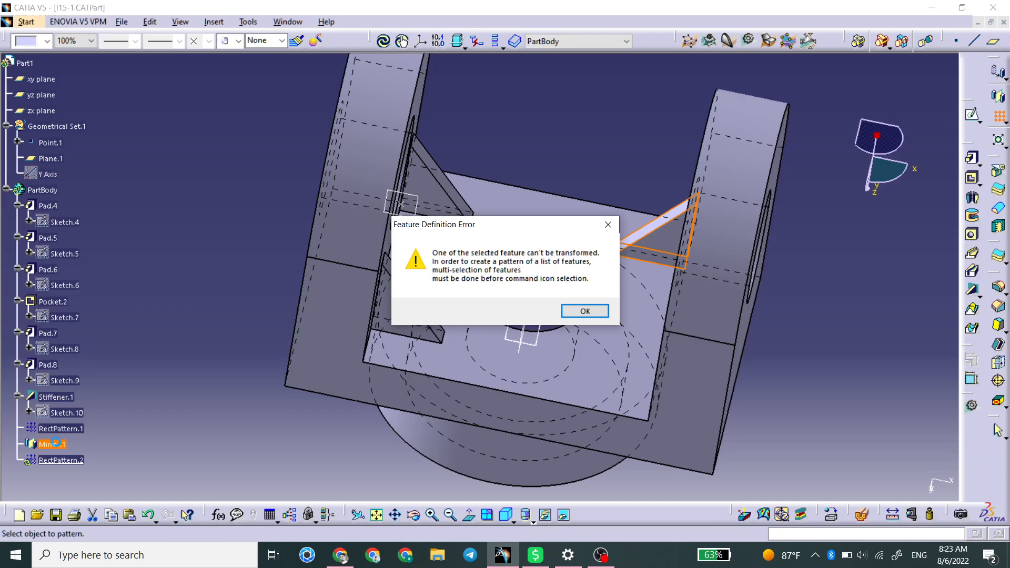
key(Return)
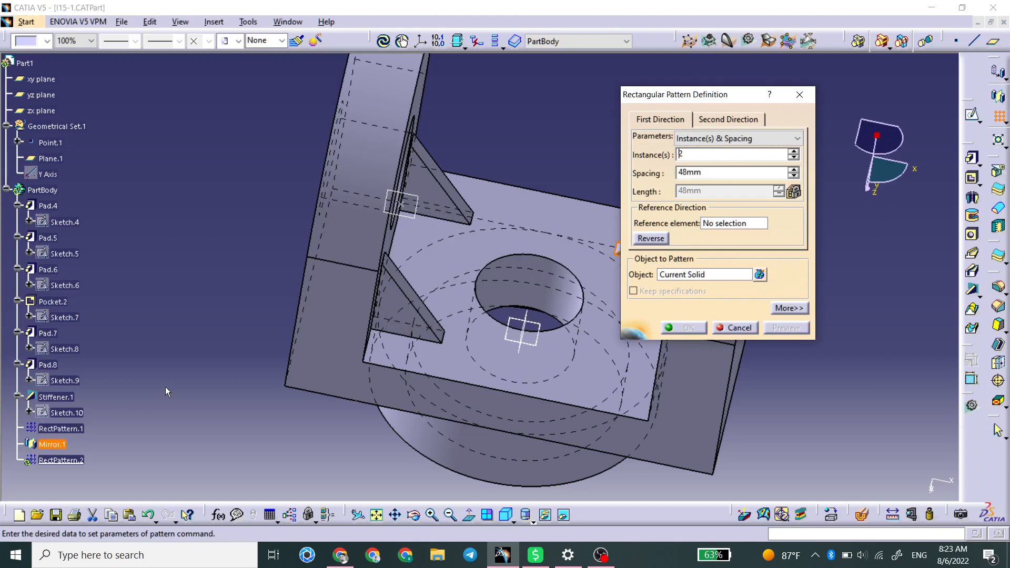
click(736, 329)
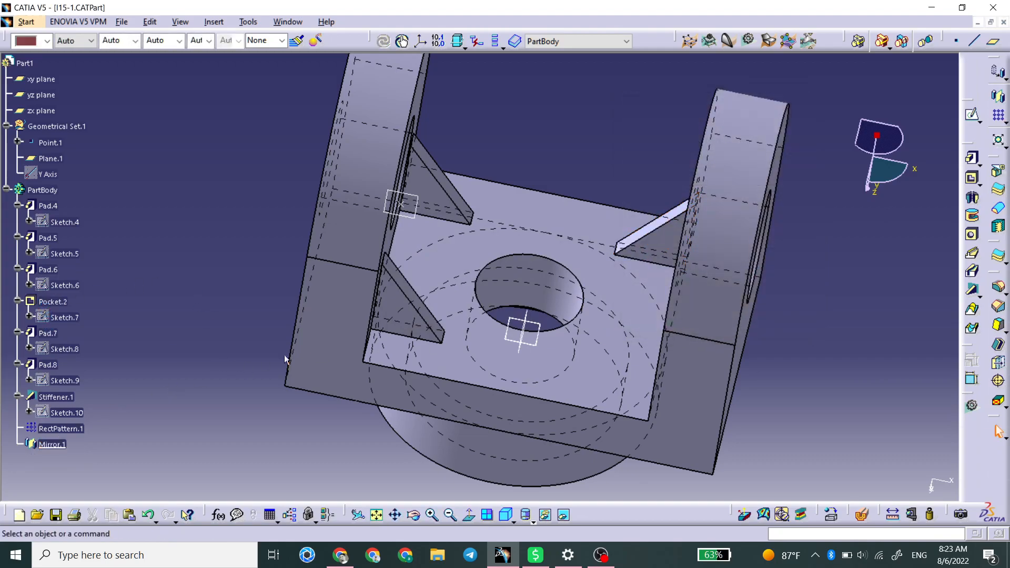
click(998, 115)
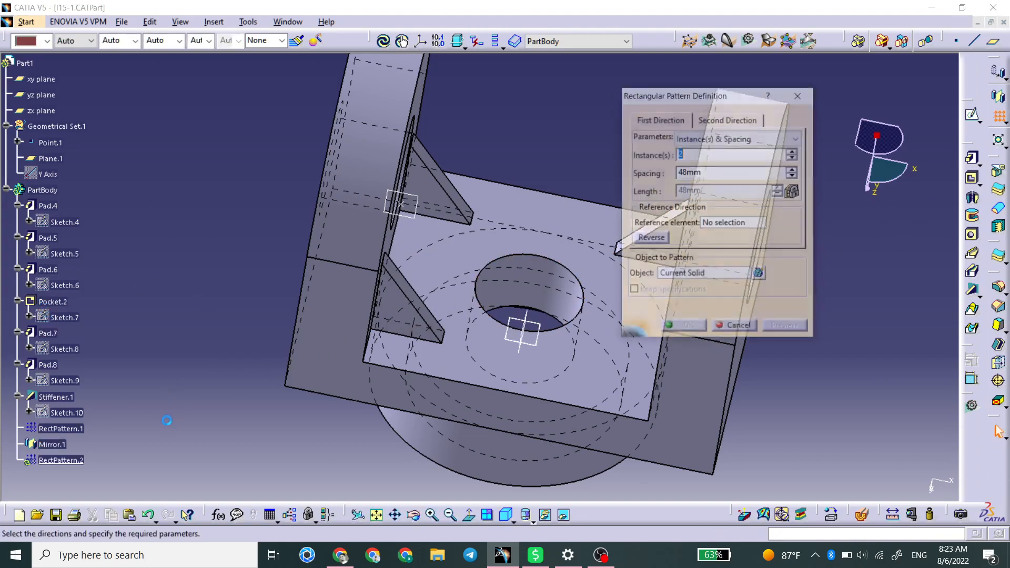
click(725, 277)
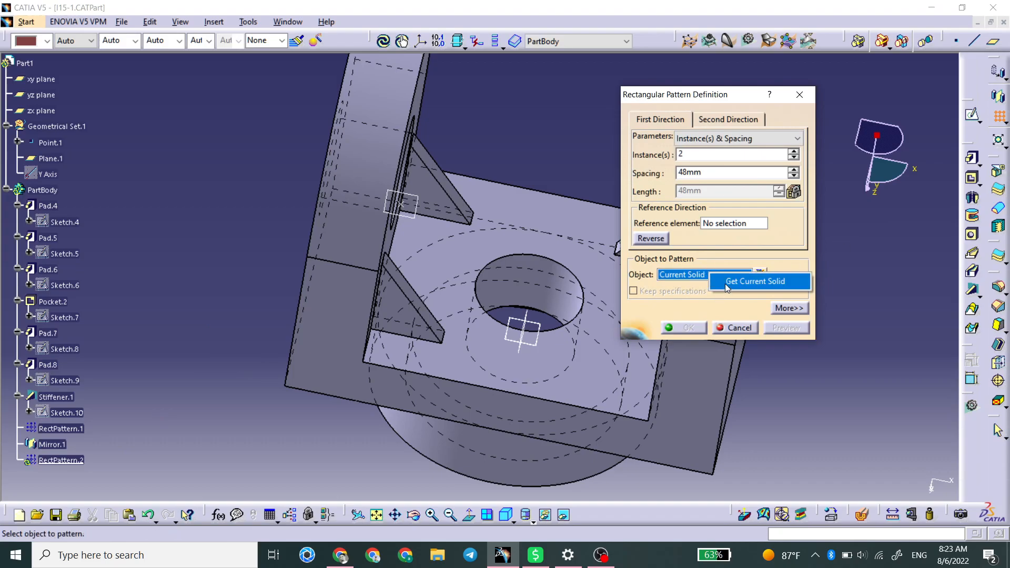
click(52, 445)
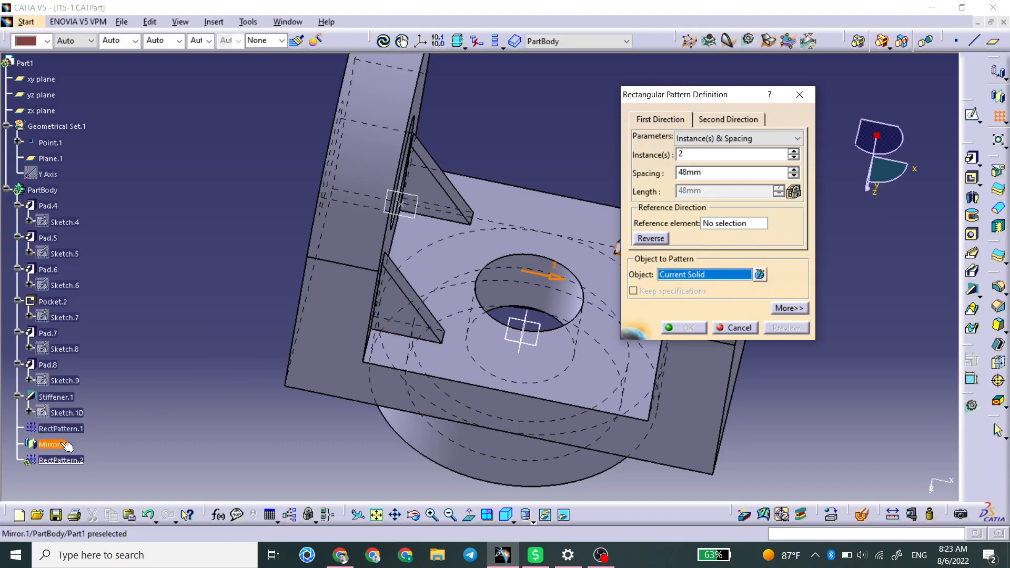
click(582, 309)
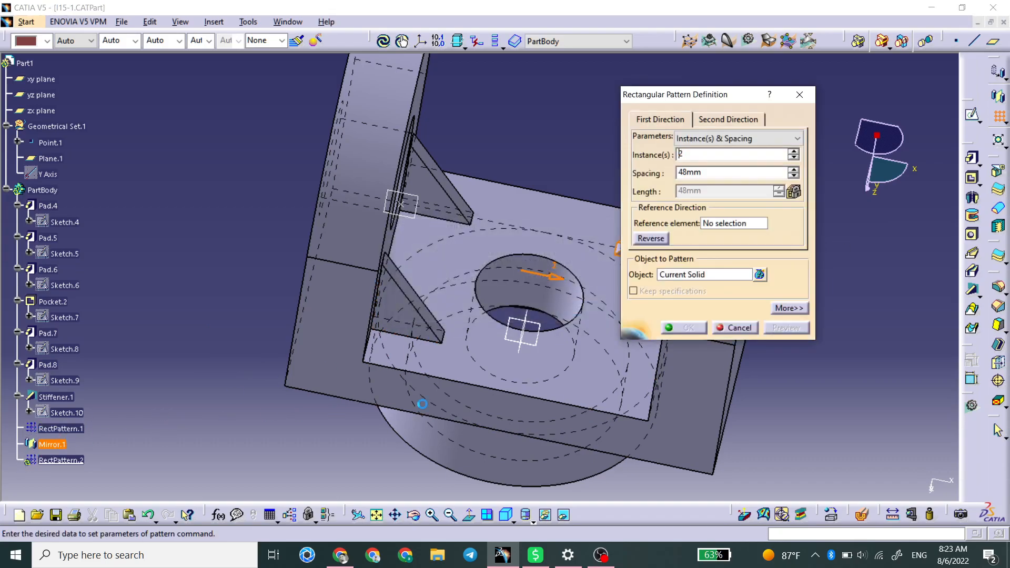
click(734, 332)
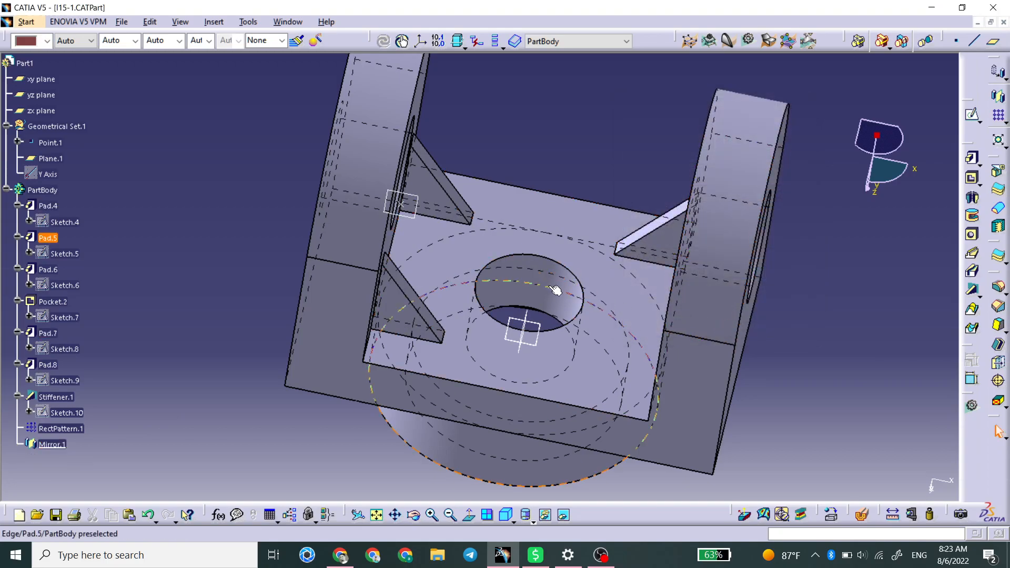
Delete the original stiffener together with its dependent rectangular pattern and mirror.
middle_drag(474, 342, 447, 389)
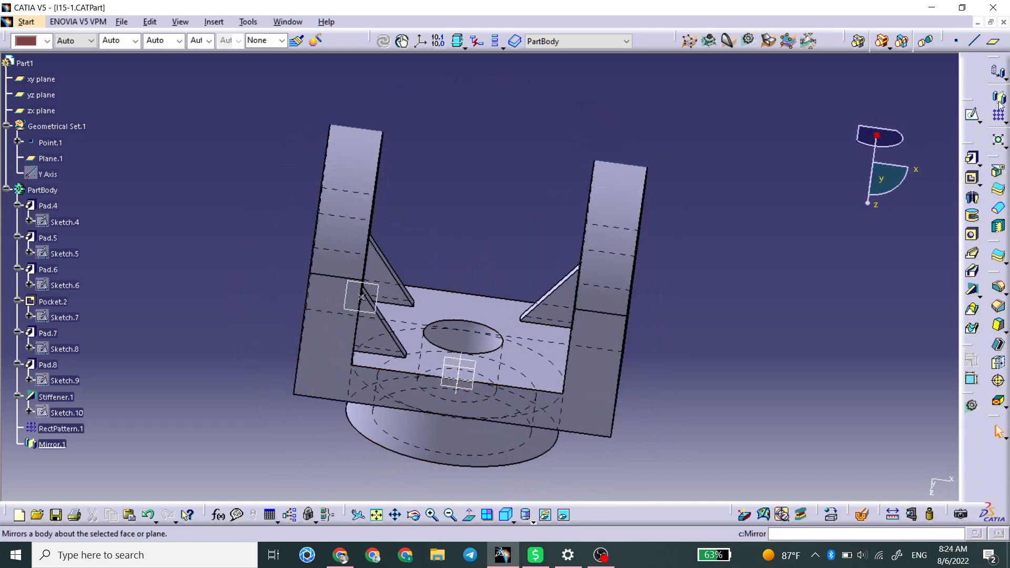
middle_drag(361, 297, 377, 304)
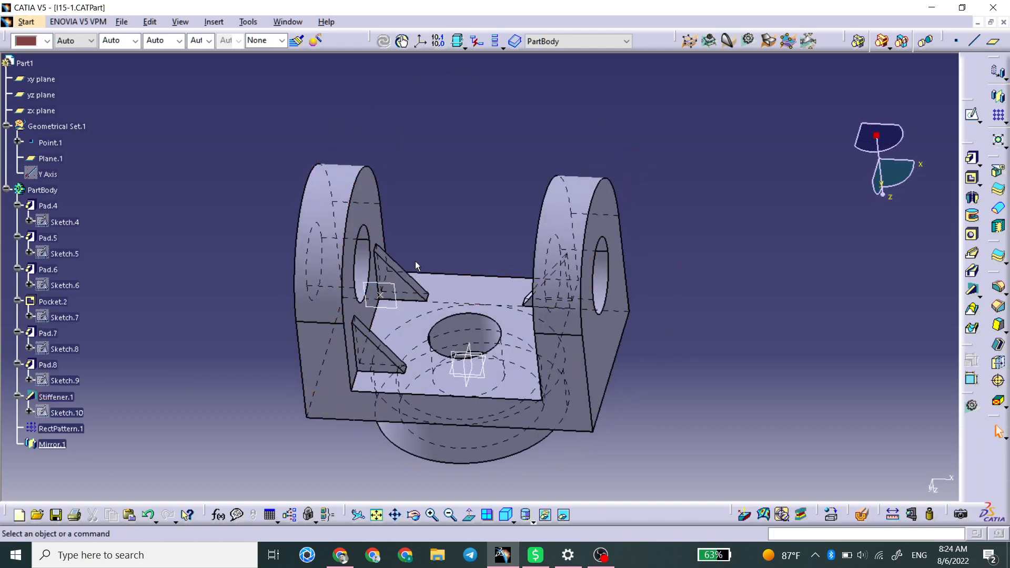
middle_drag(374, 365, 129, 387)
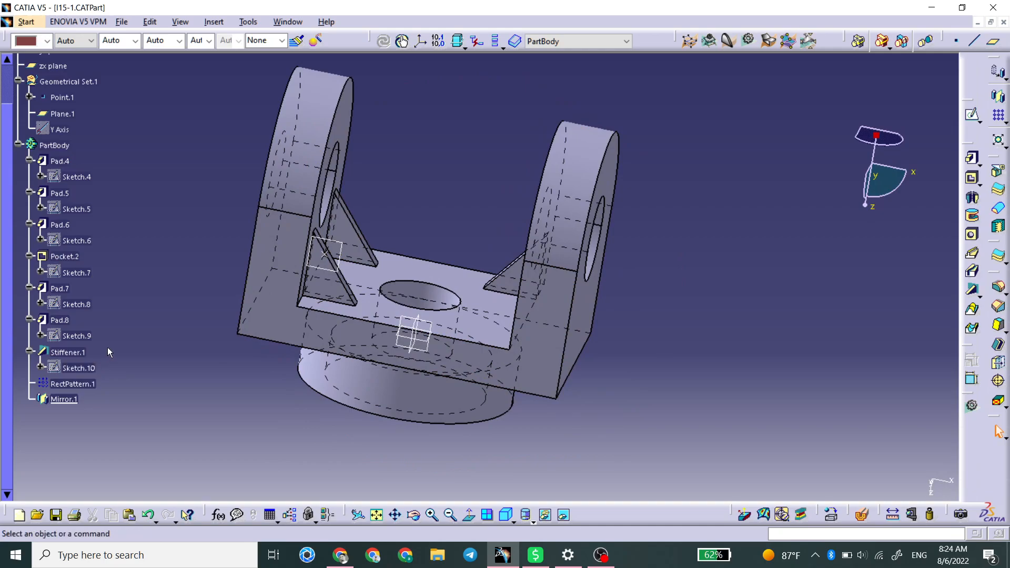
middle_drag(170, 277, 99, 350)
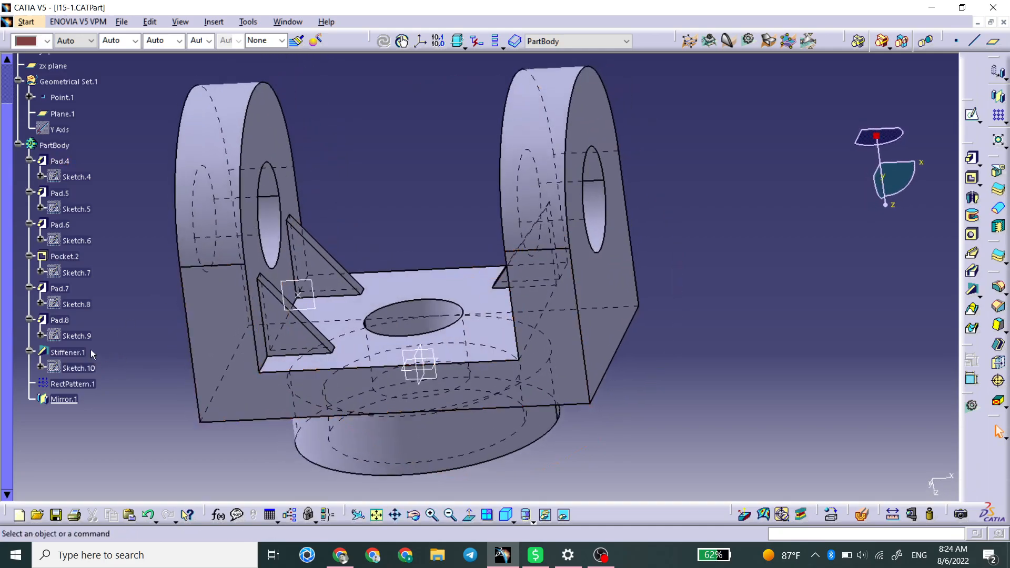
click(65, 354)
key(Delete)
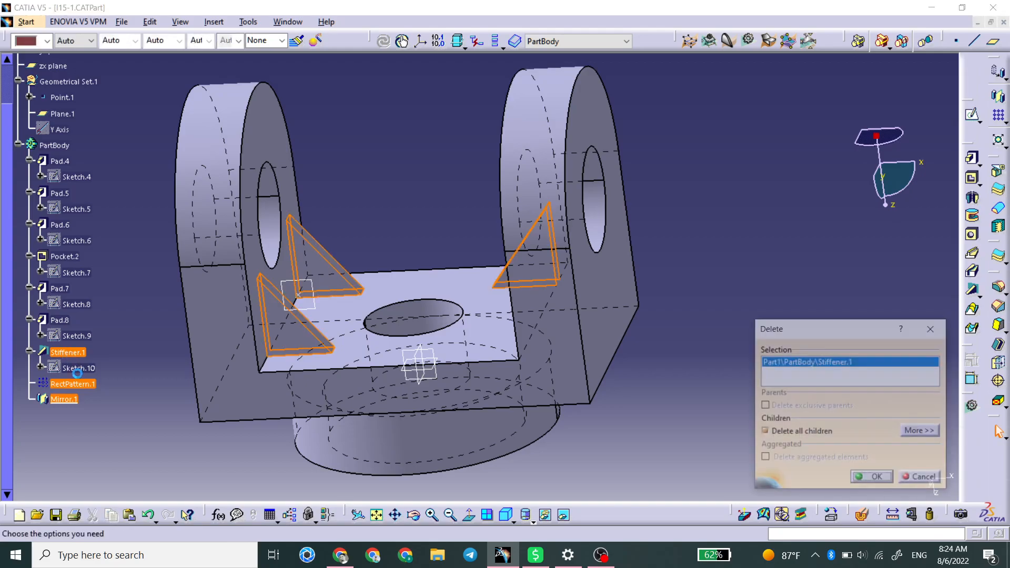
key(Return)
Edit Sketch.8 of the first arm, convert its 32 mm hole circle to a construction element and exit the sketch.
middle_drag(401, 320, 437, 303)
click(970, 241)
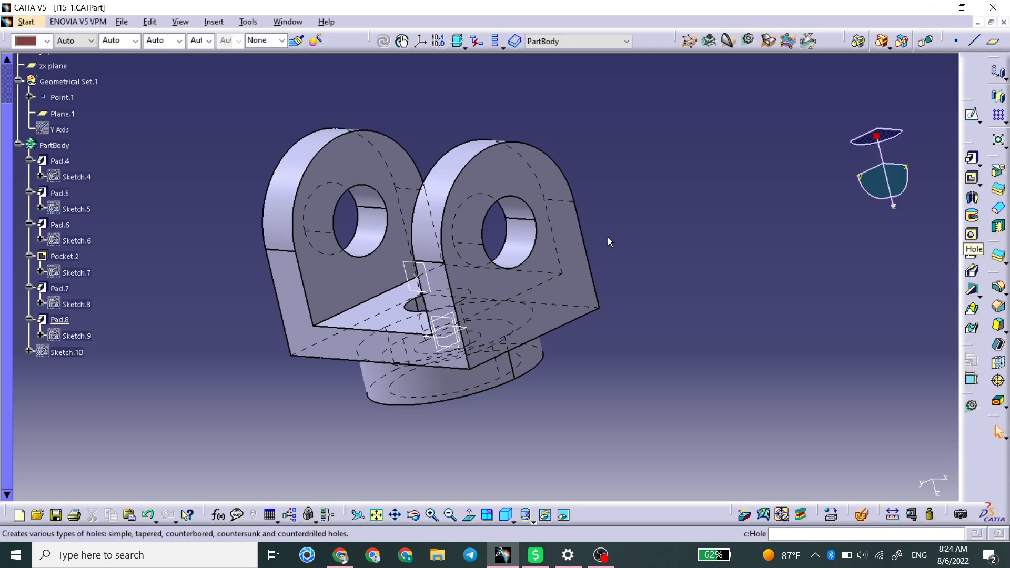
click(533, 246)
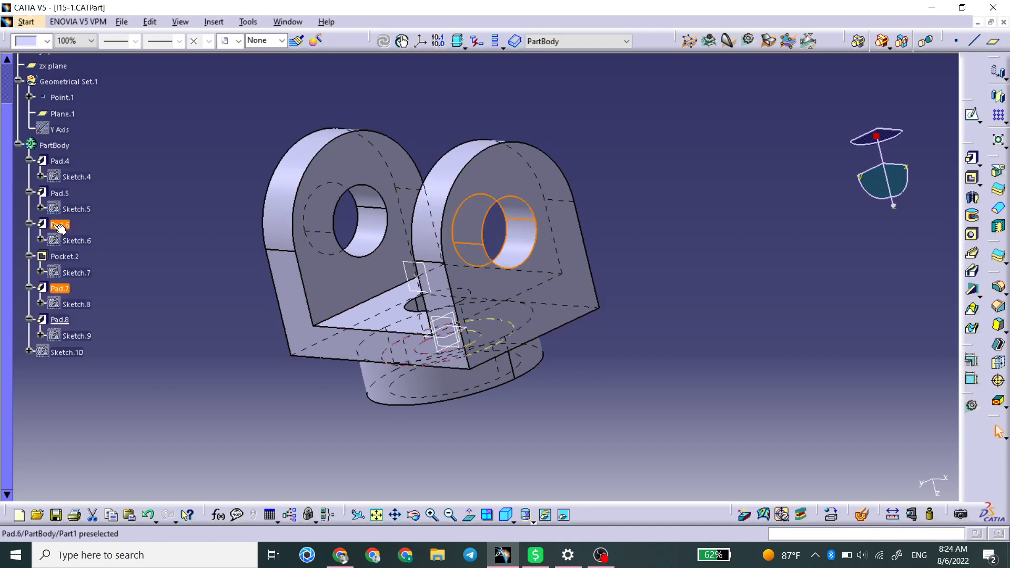
click(69, 303)
double_click(68, 302)
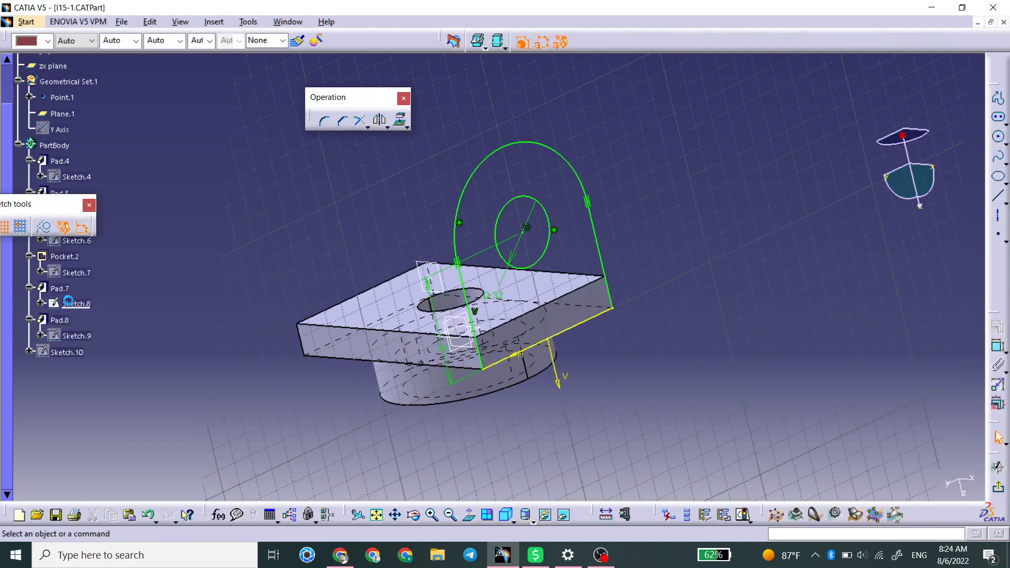
middle_drag(590, 215, 405, 257)
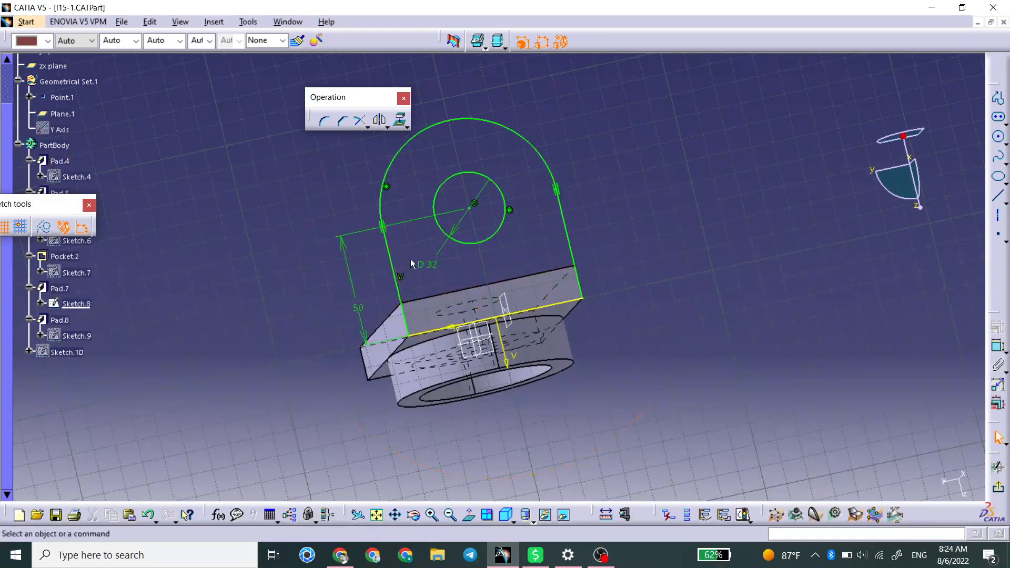
click(473, 243)
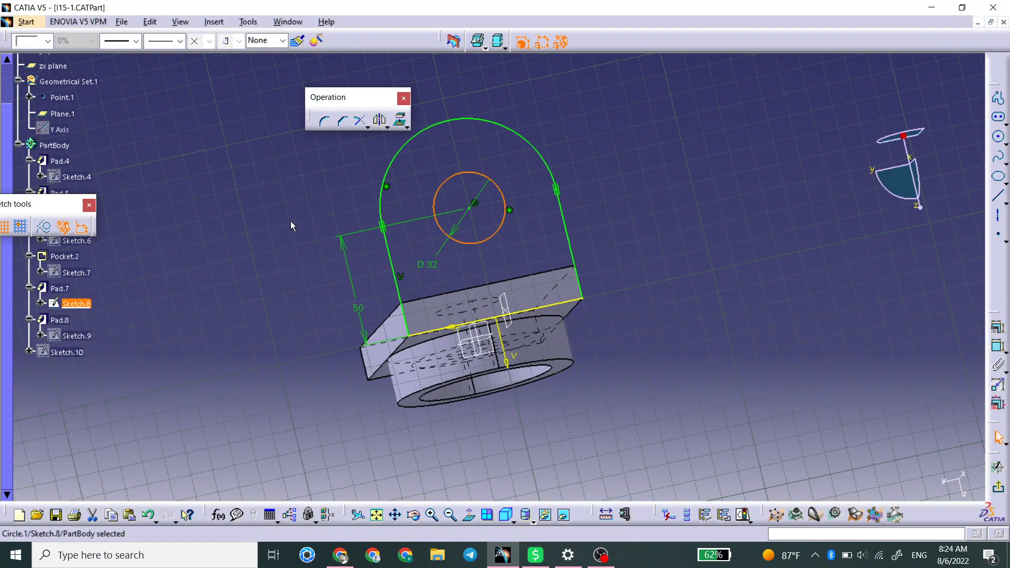
click(44, 226)
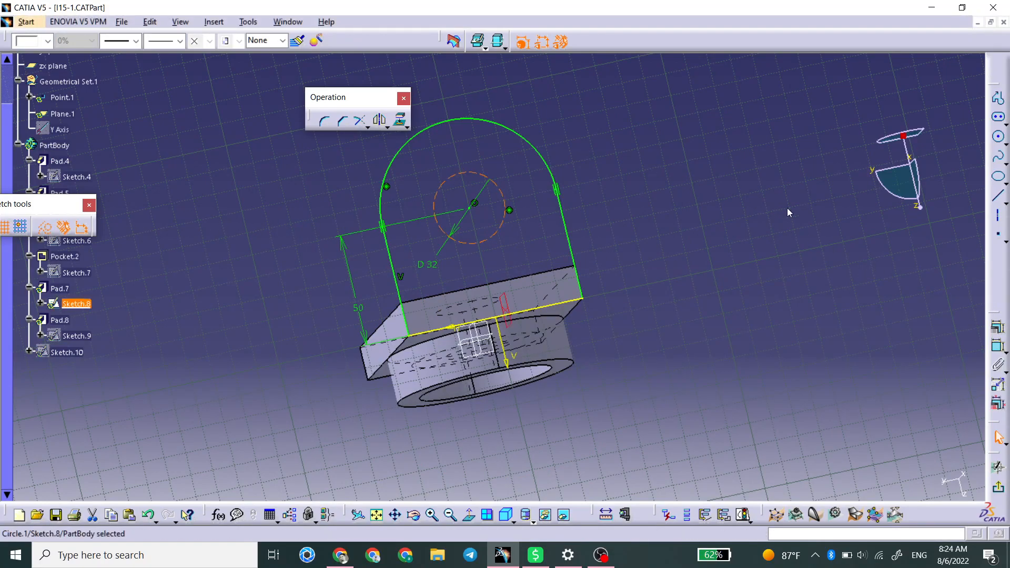
click(997, 465)
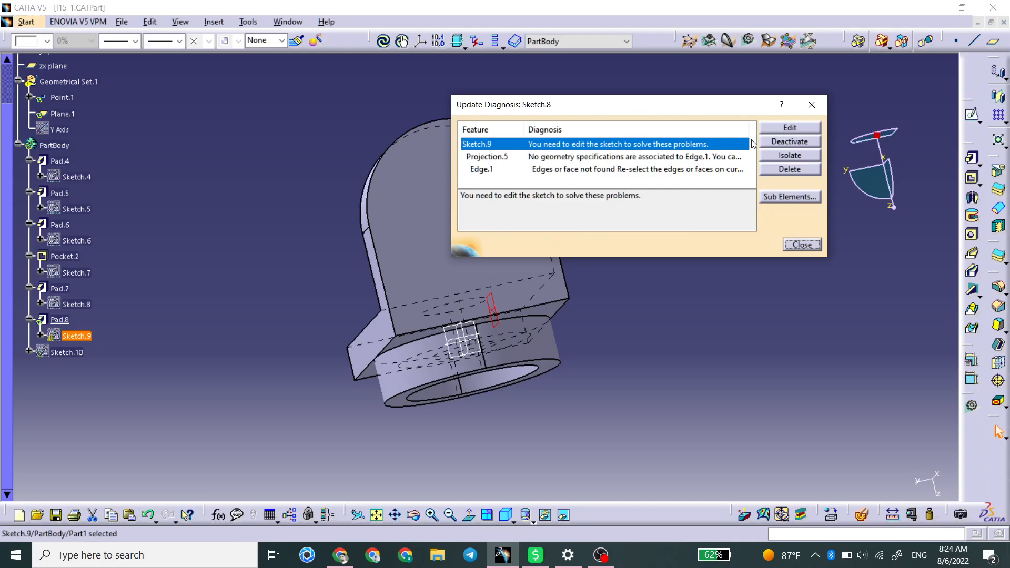
Isolate the broken Projection.5 in Sketch.9 from its lost edge and update the part.
click(666, 171)
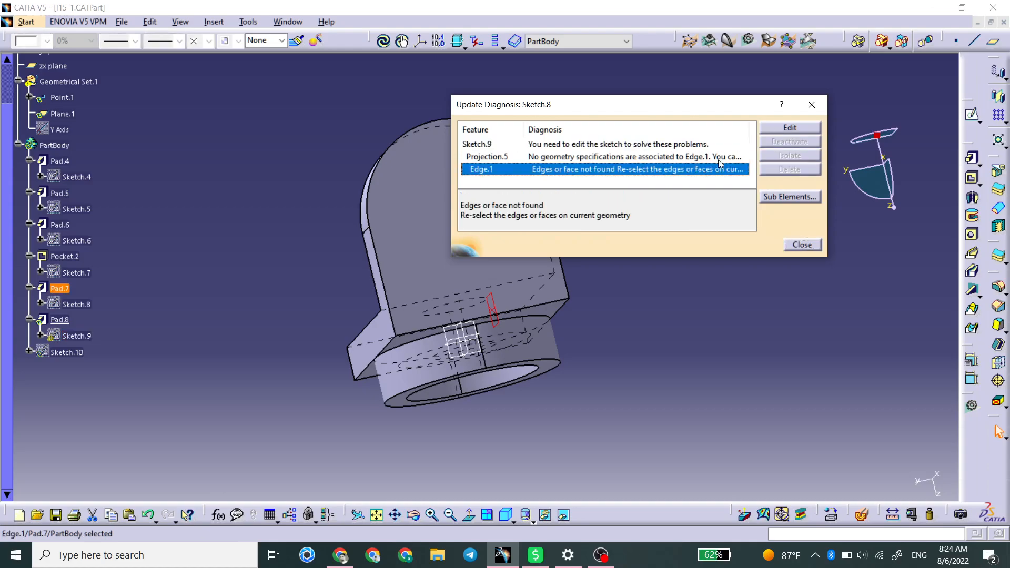
click(681, 157)
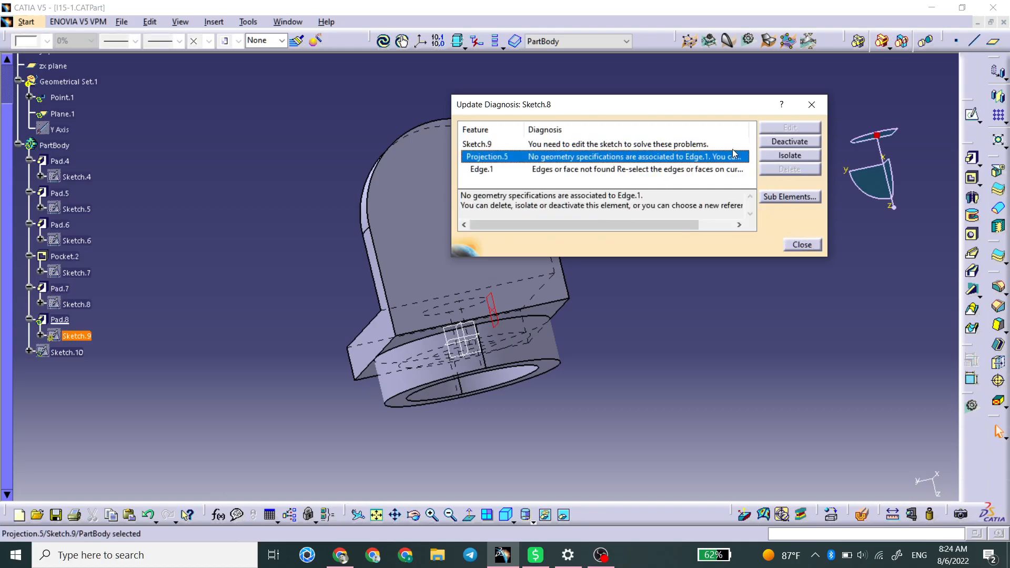
click(781, 156)
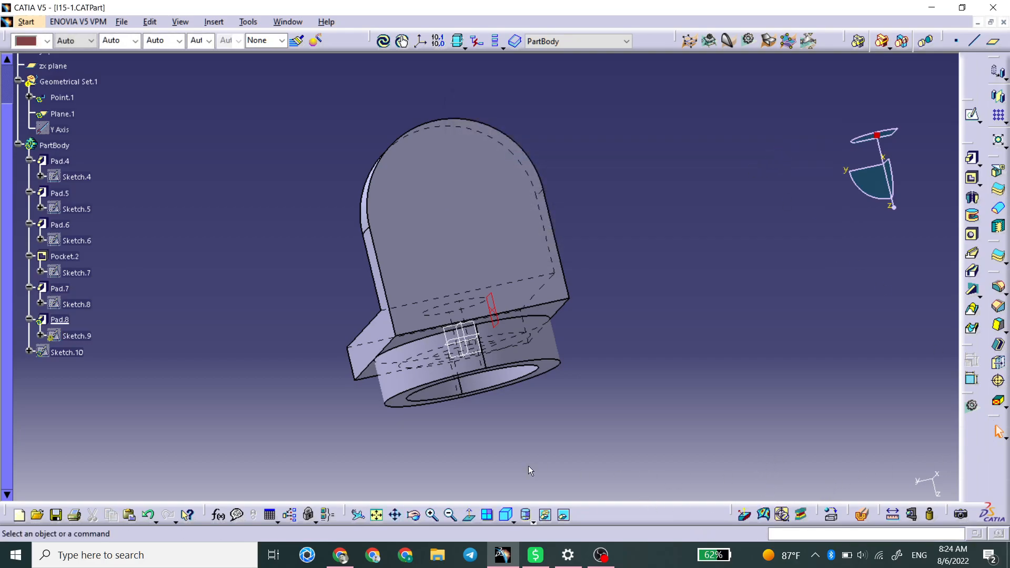
click(383, 41)
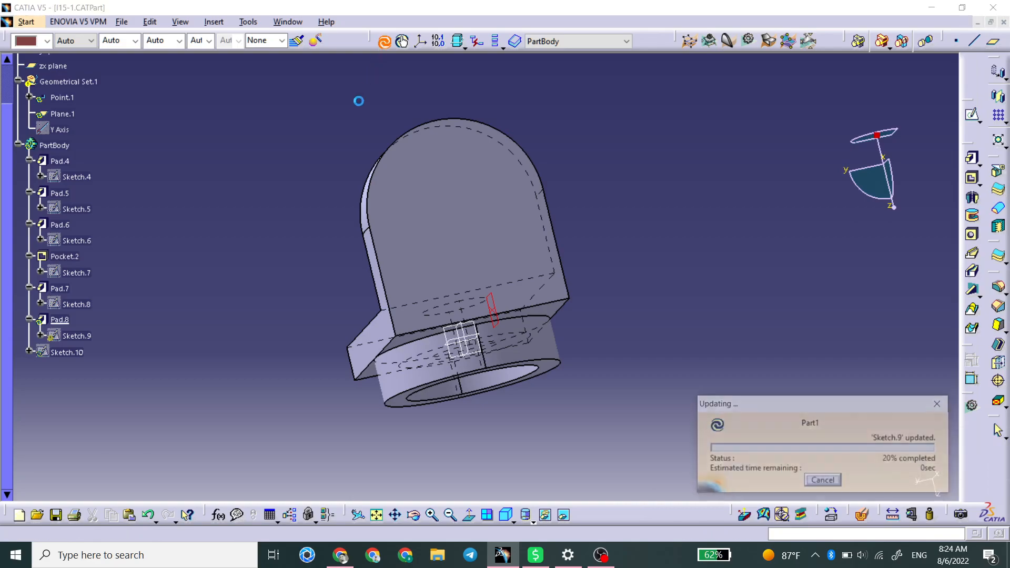
Convert the hole circle in the opposite arm's sketch to a construction element and rebuild its pad as a solid arm.
middle_drag(348, 112, 379, 226)
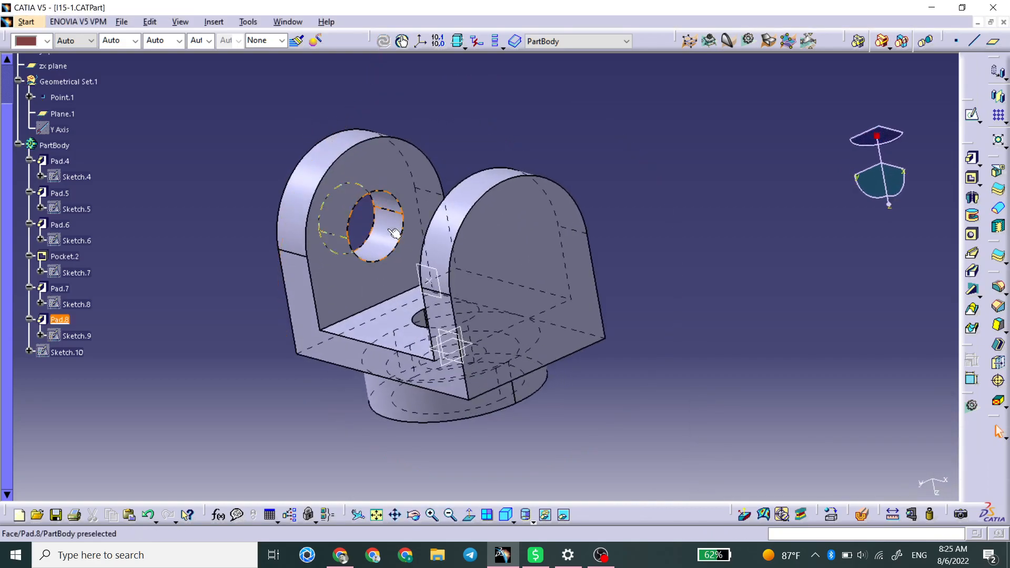
double_click(387, 234)
click(497, 408)
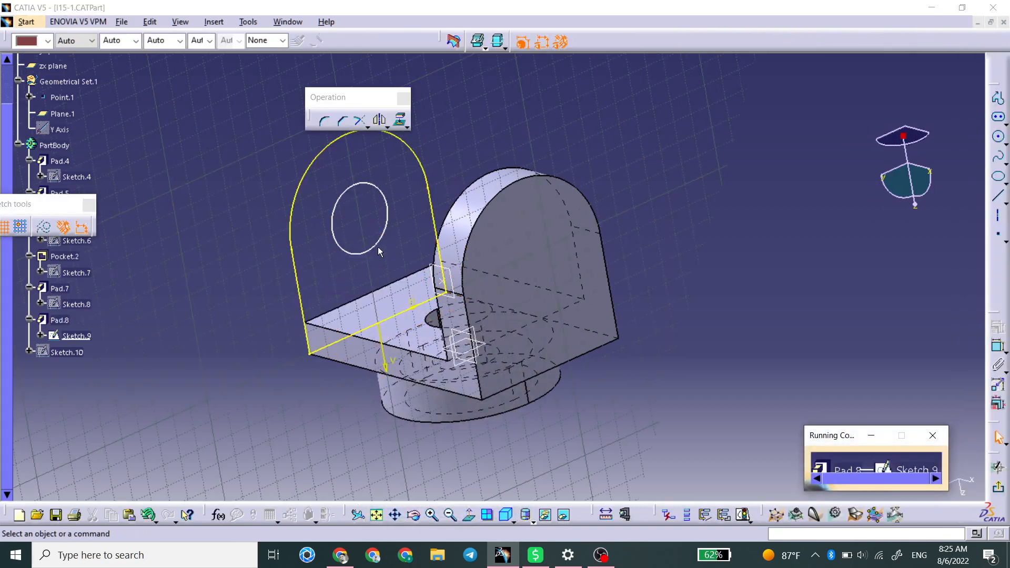
click(386, 236)
click(51, 232)
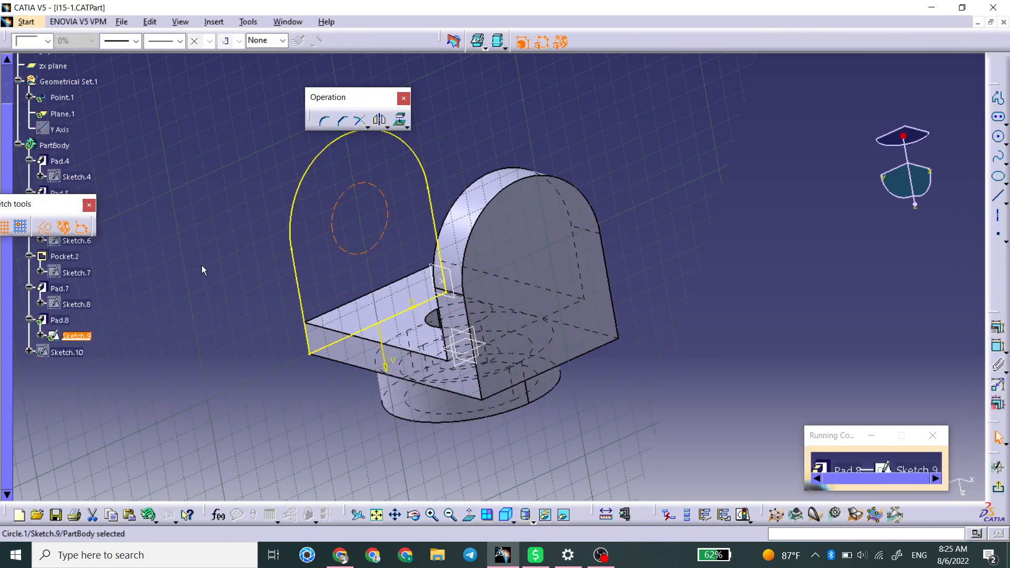
click(998, 486)
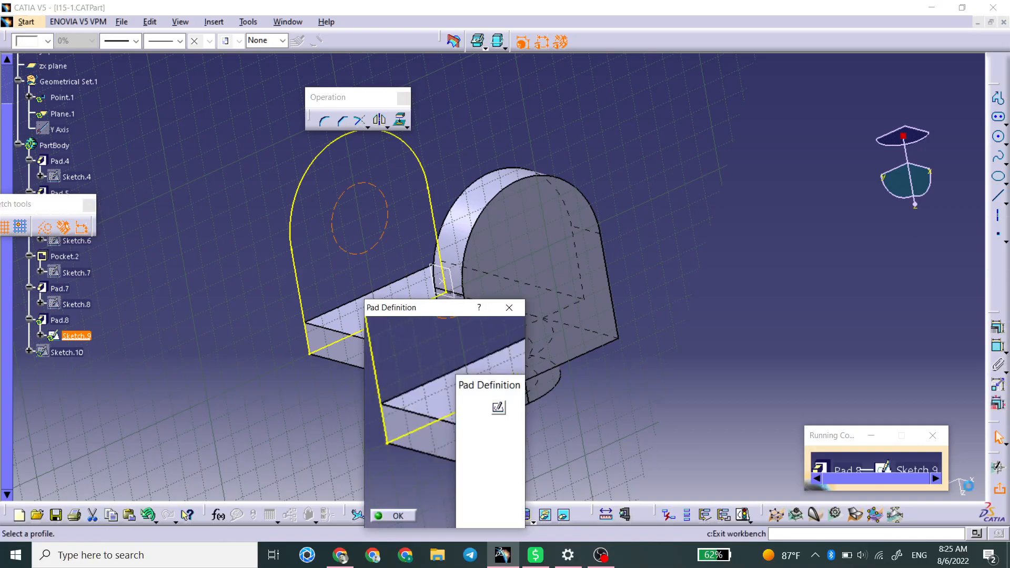
click(398, 516)
click(494, 455)
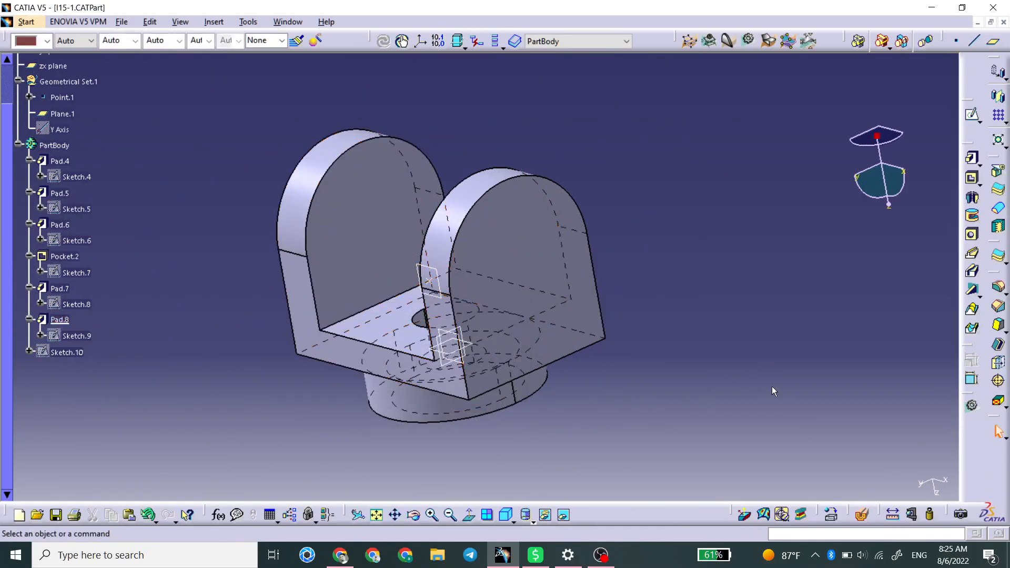
Start a Hole on the outer flat face of the arm and set its extension to Up To Last.
click(972, 236)
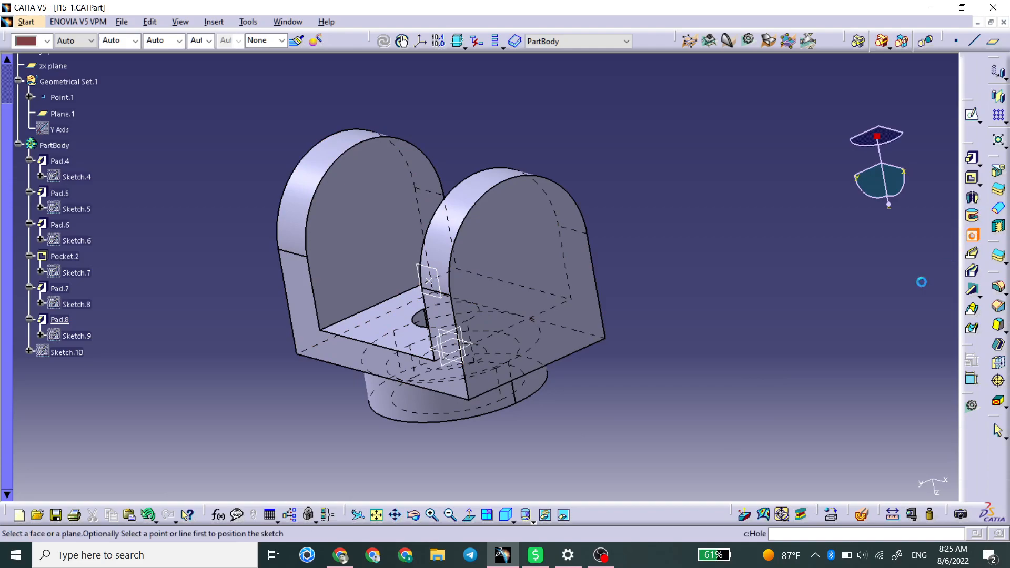
click(516, 230)
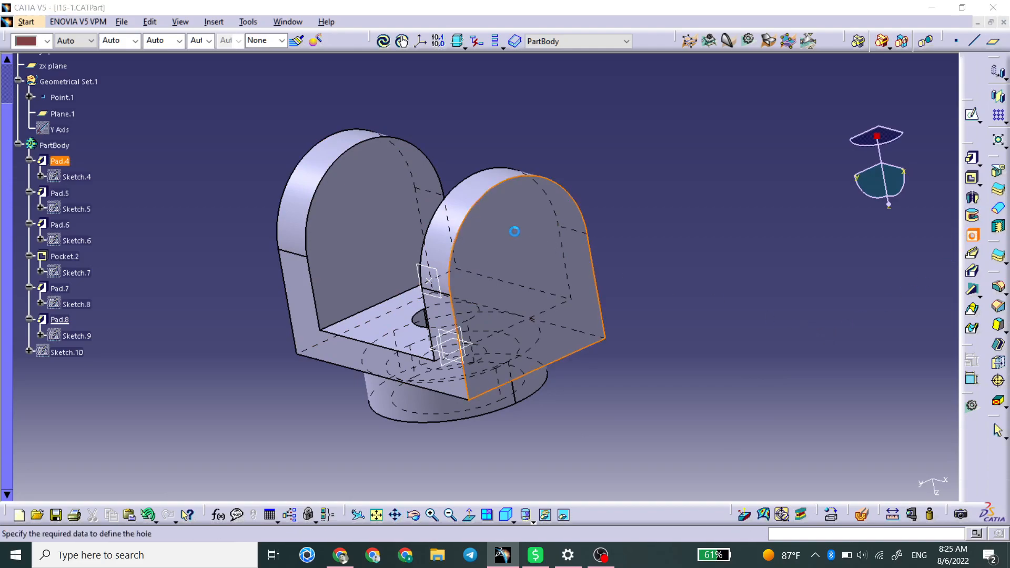
middle_drag(518, 313, 453, 261)
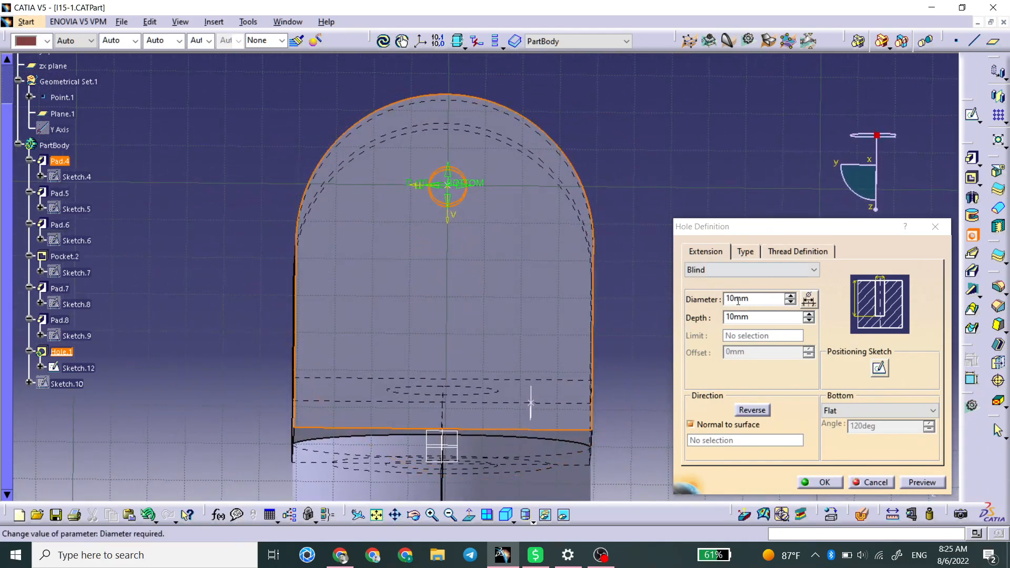
click(789, 271)
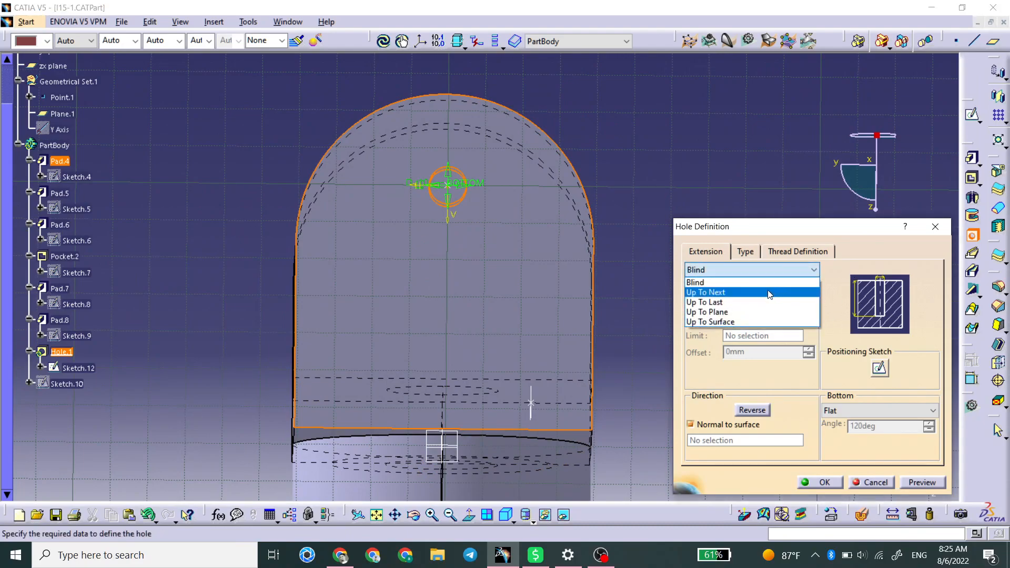
click(720, 303)
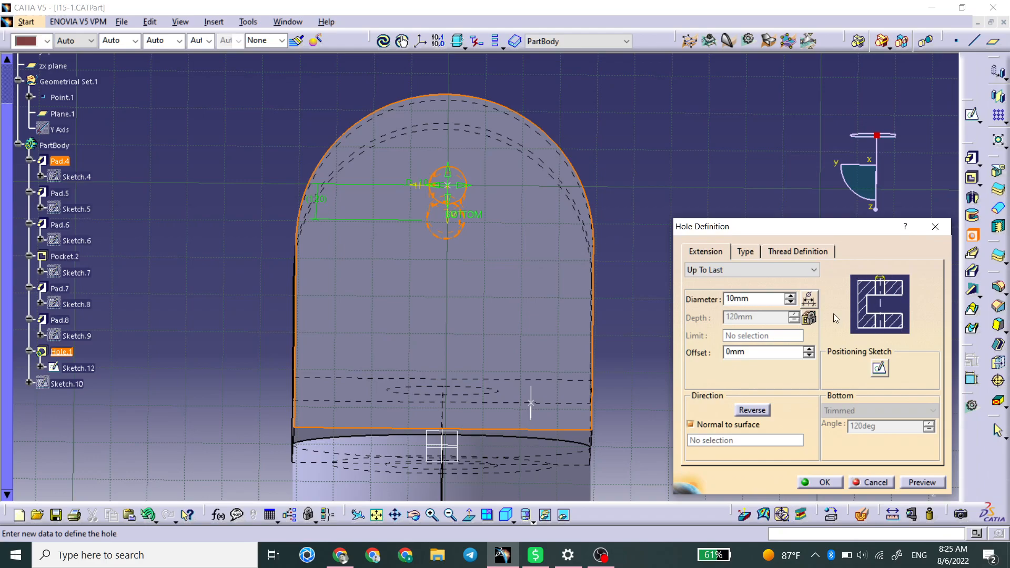
In the hole's positioning sketch, constrain the centre point to the arm's rounded top edge with Coincidence and exit the sketch.
click(471, 515)
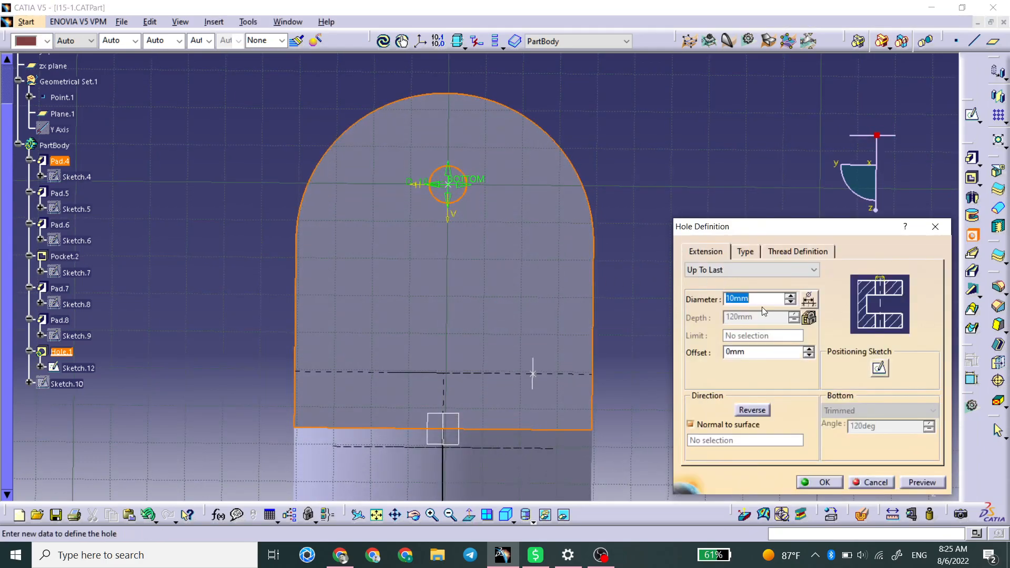
click(879, 369)
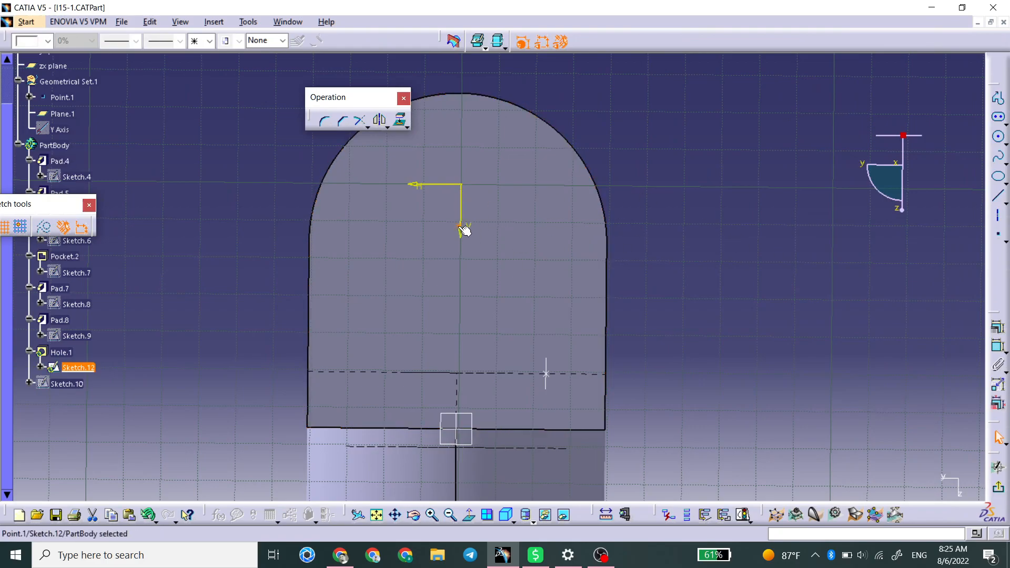
click(1000, 346)
click(575, 143)
right_click(646, 162)
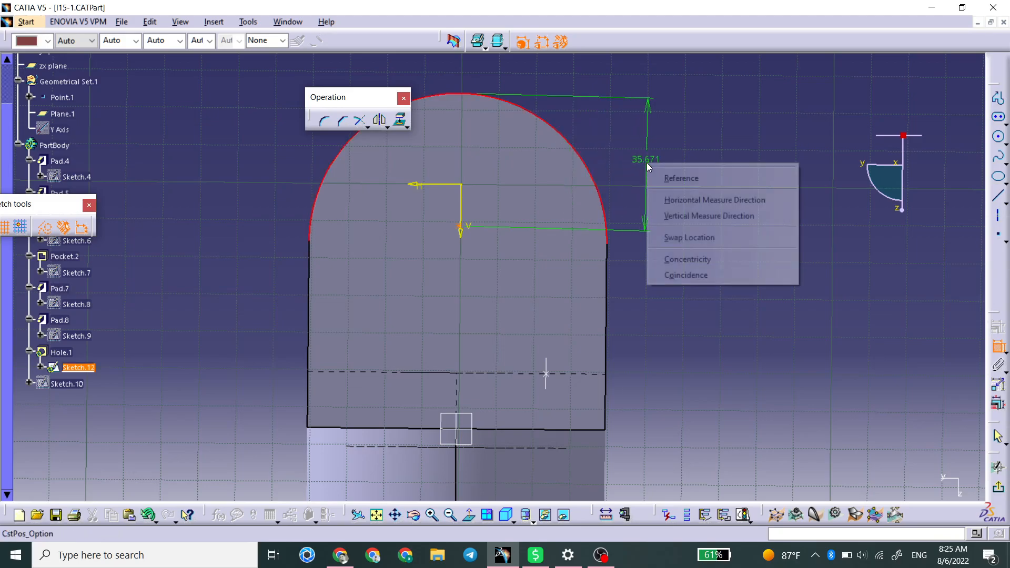
click(695, 276)
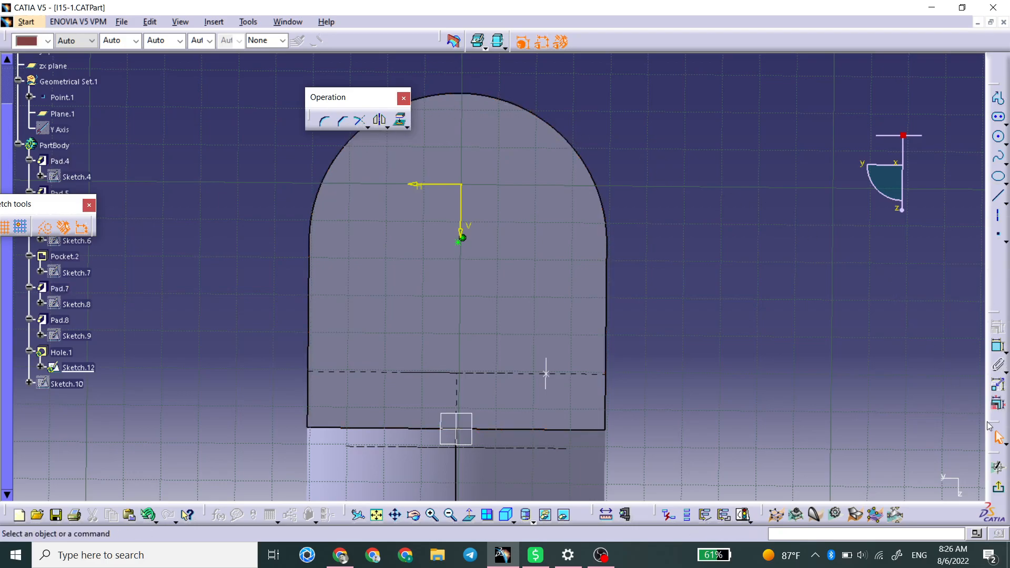
click(998, 488)
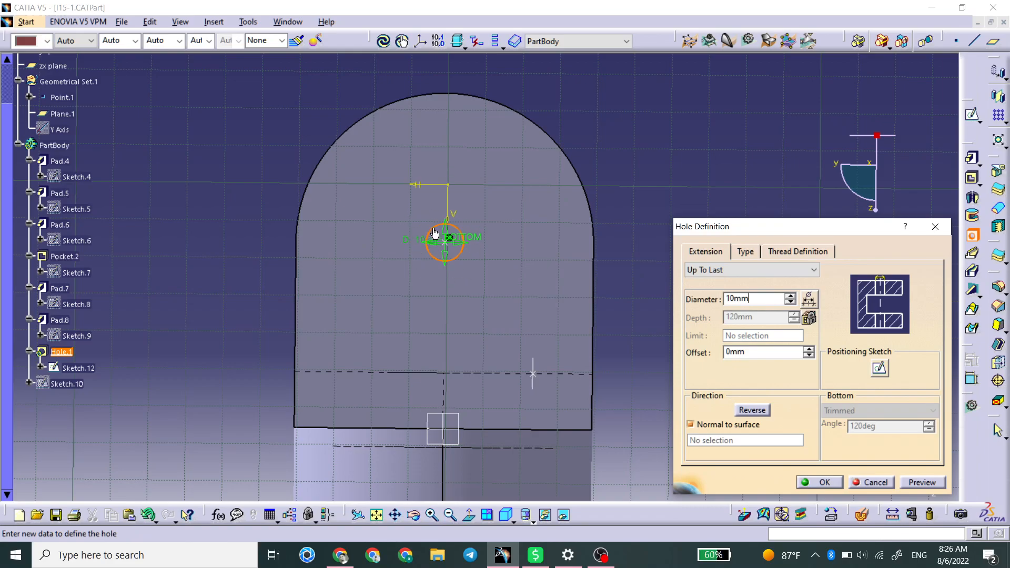
Set the hole's diameter to 32 mm and check its preview through both arms.
drag(749, 299, 714, 296)
text(32)
click(771, 354)
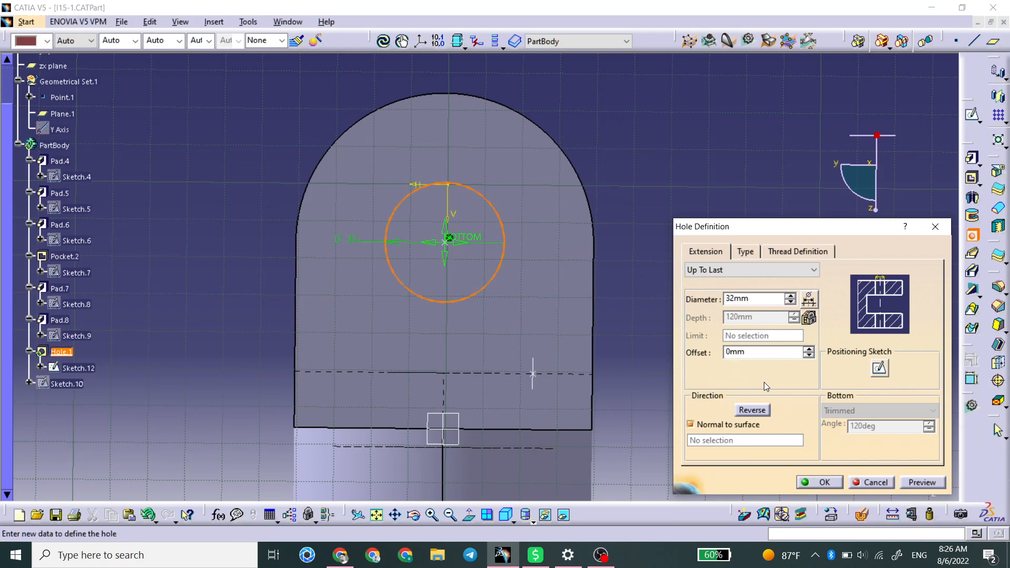
middle_drag(419, 313, 468, 342)
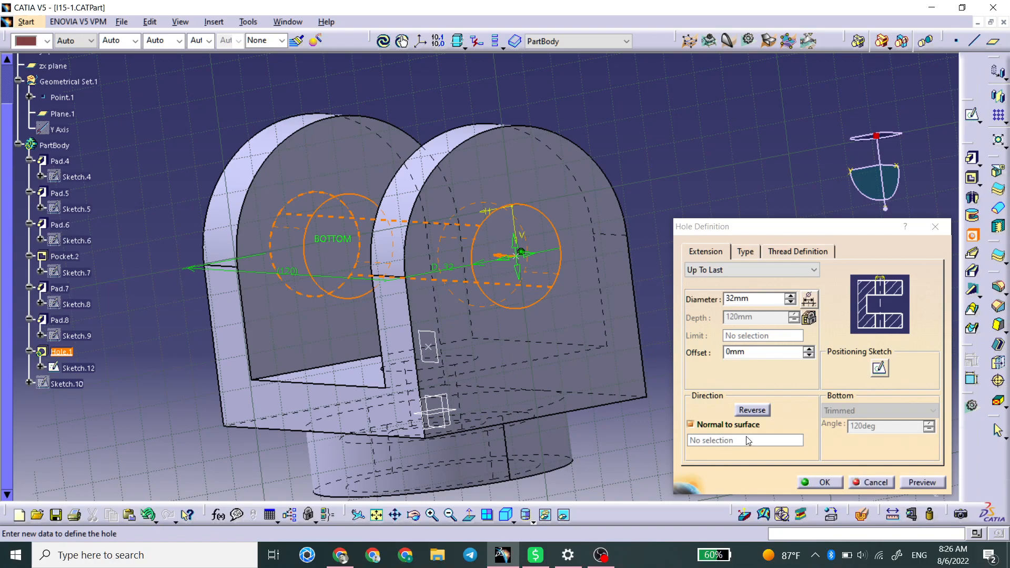
Try the Tapered, Counterbored and Countersunk hole types and return the type to Simple.
click(744, 253)
click(753, 268)
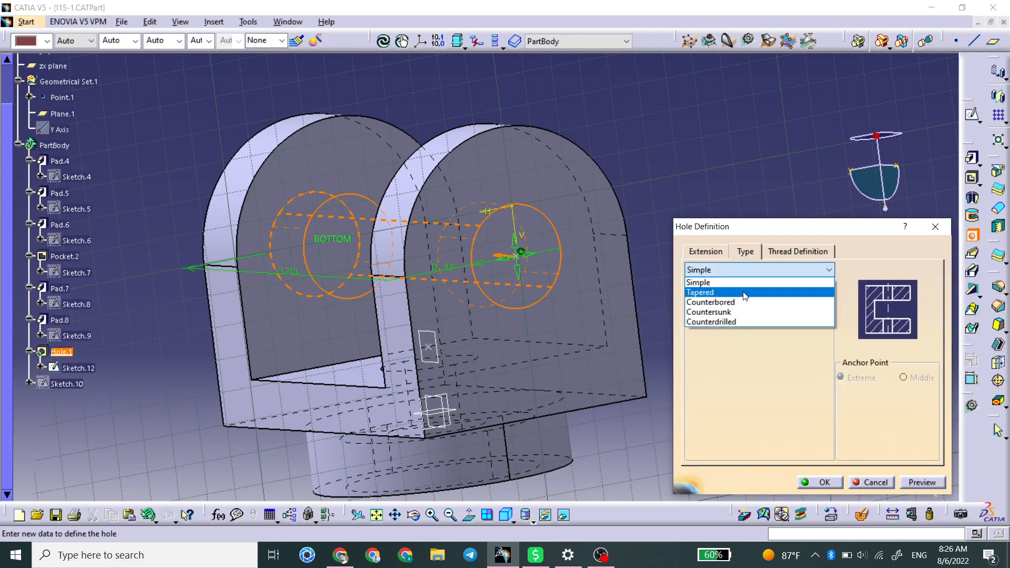
click(744, 292)
click(771, 270)
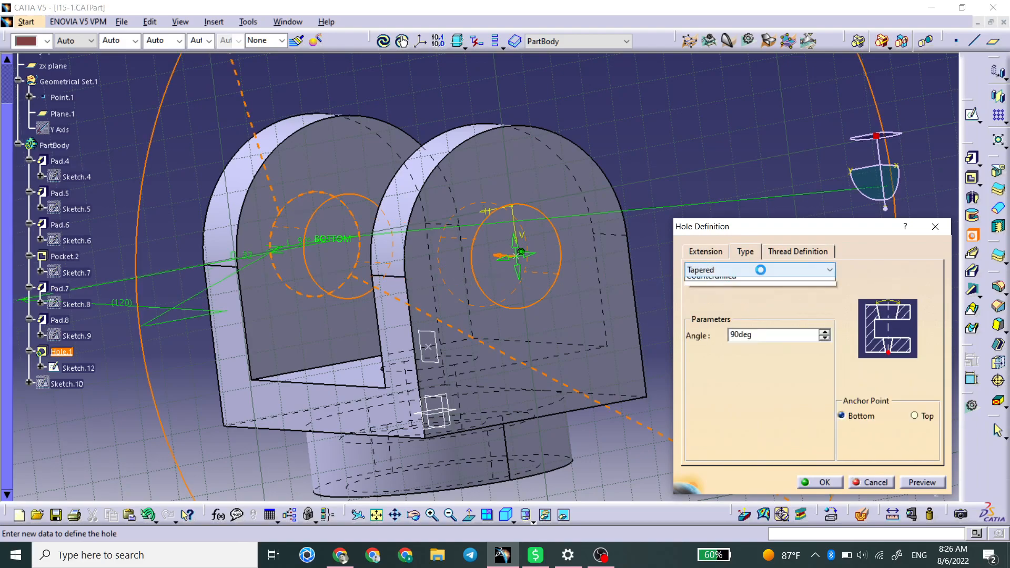
click(760, 304)
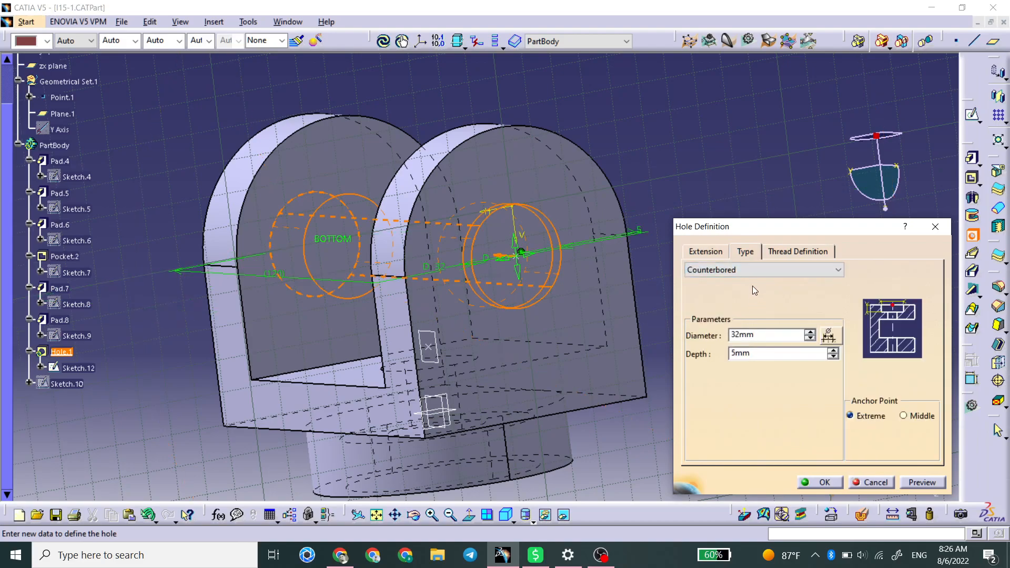
click(756, 271)
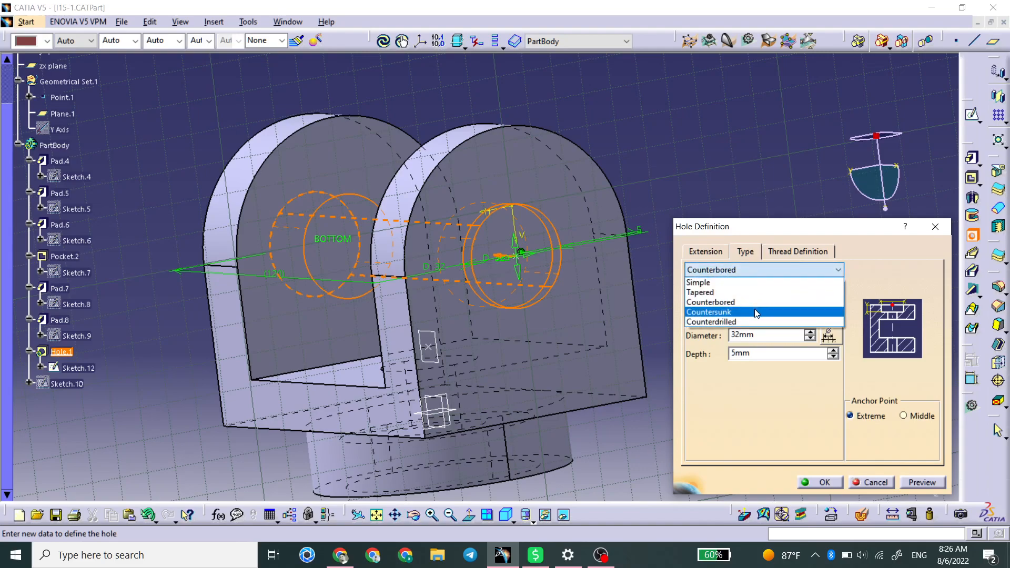
click(756, 316)
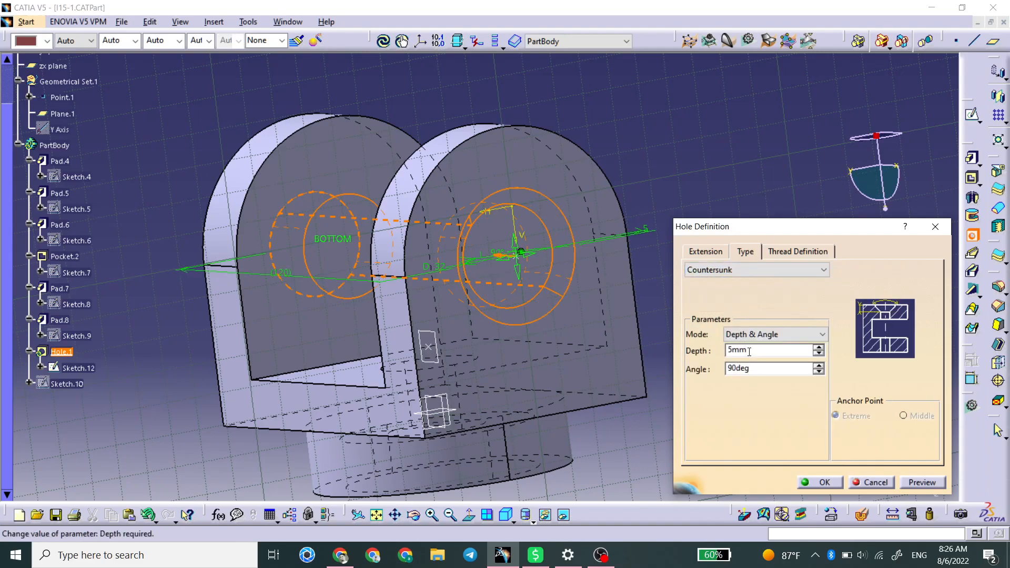
click(753, 270)
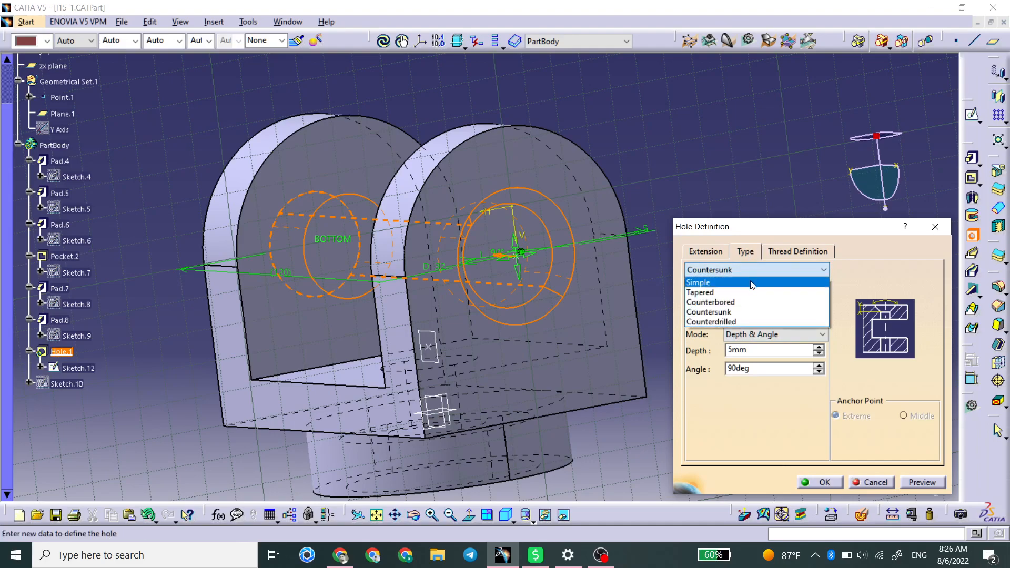
click(751, 282)
Check the hole's thread options and create it unthreaded through both arms.
click(780, 252)
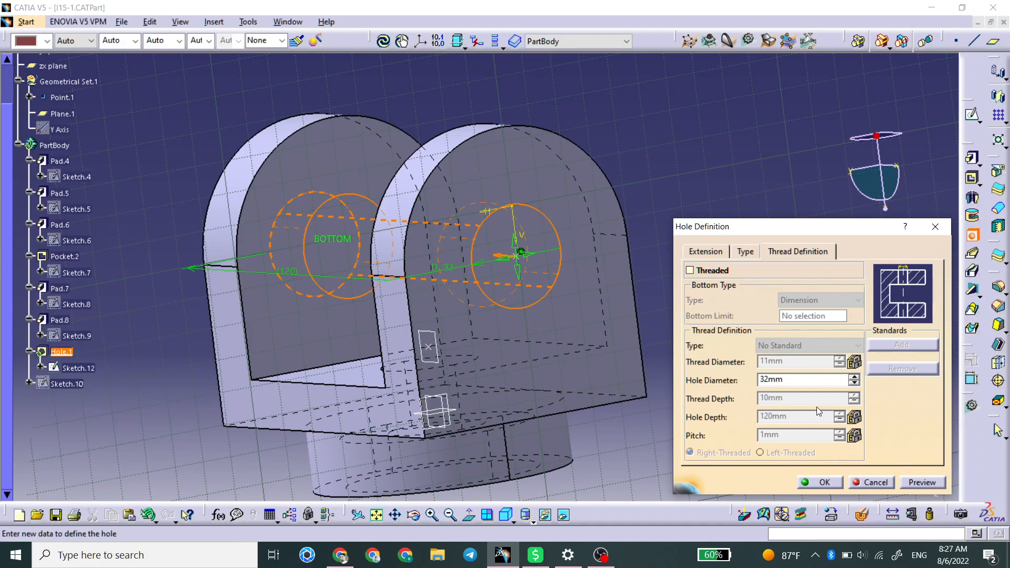
click(820, 482)
middle_drag(720, 380, 519, 264)
click(511, 266)
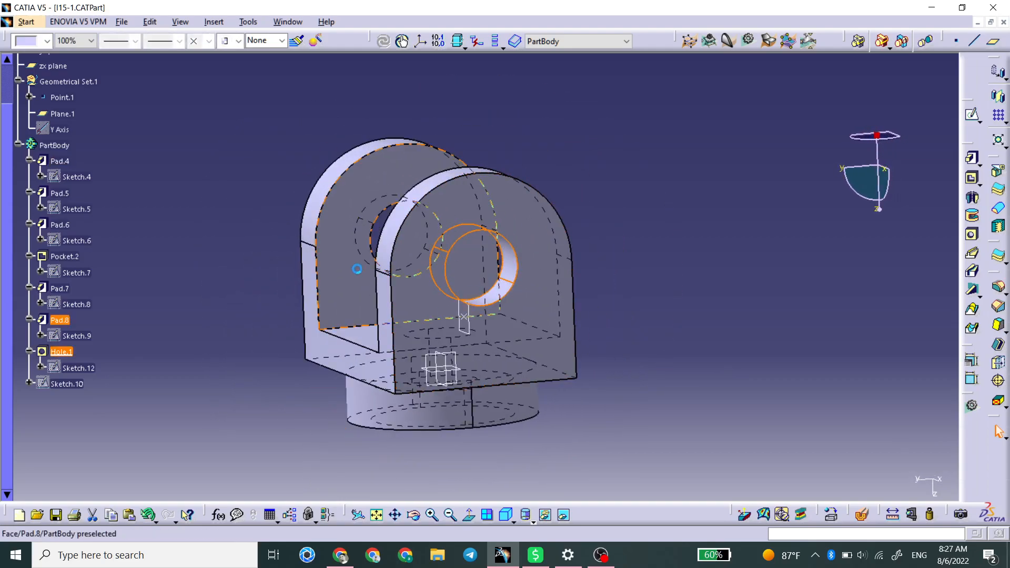
click(816, 189)
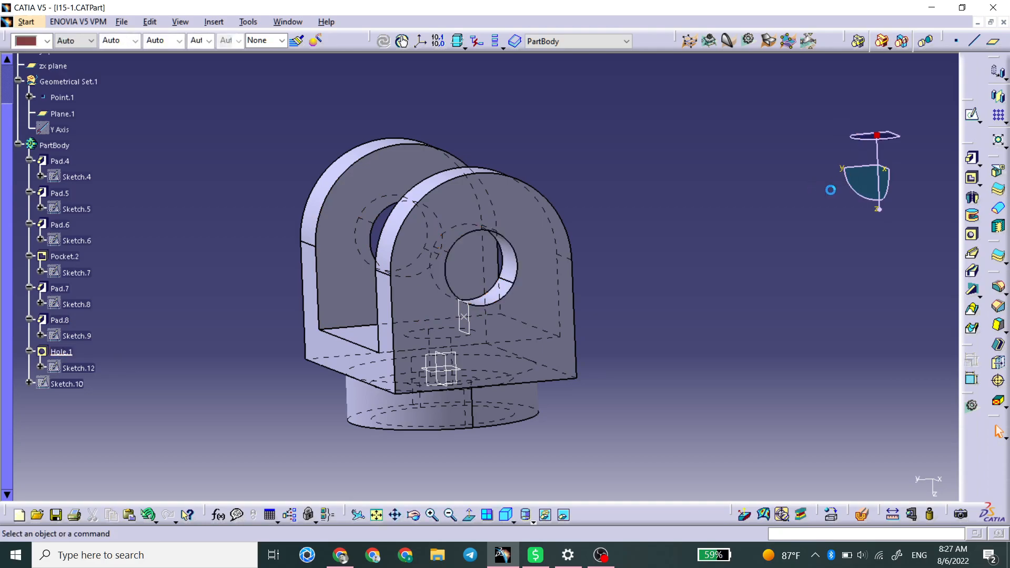
Apply a 2 mm edge fillet to the two open edges of the base's upper face between the arms.
click(999, 289)
middle_drag(242, 417, 613, 289)
click(604, 286)
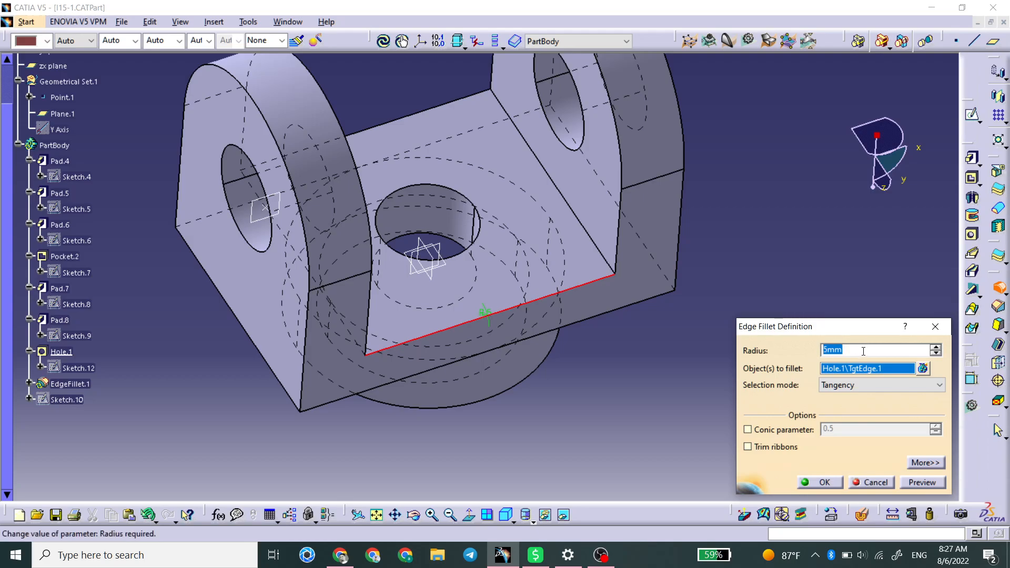
text(2mm)
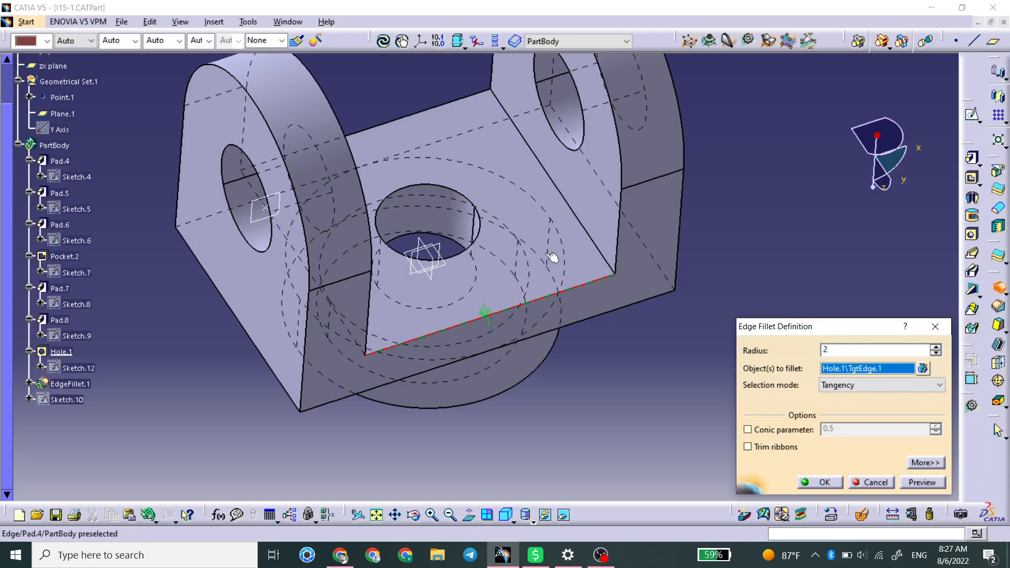
click(423, 109)
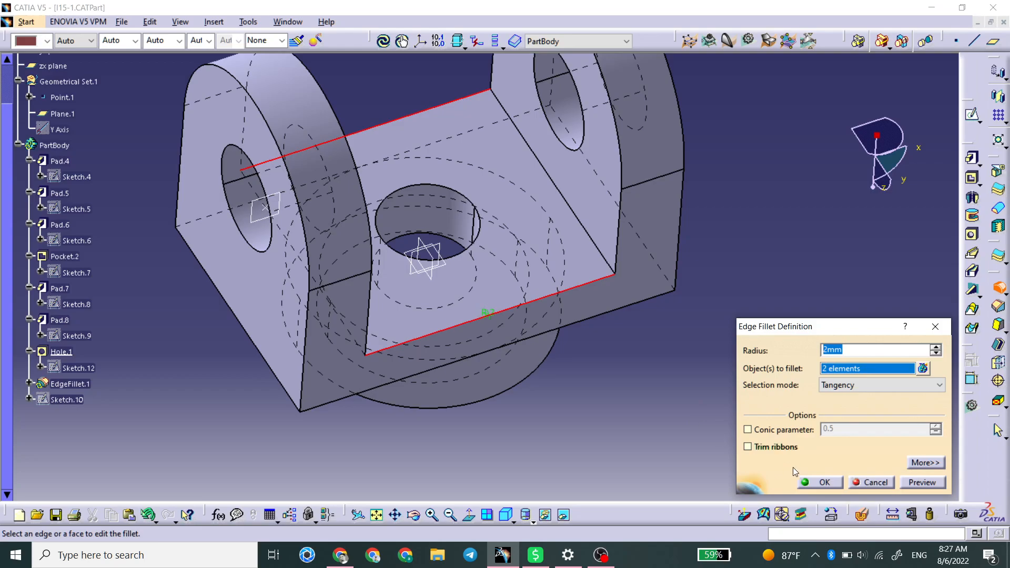
click(820, 482)
Fillet the inner outline edge of one arm with a 2 mm radius and Tangency selection.
middle_drag(699, 377, 541, 342)
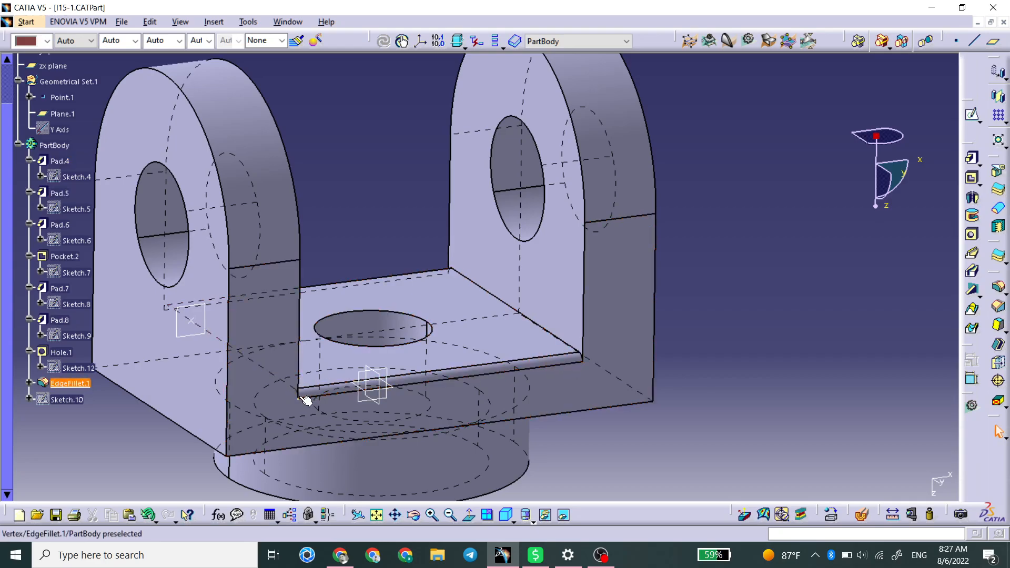
middle_drag(545, 317, 523, 311)
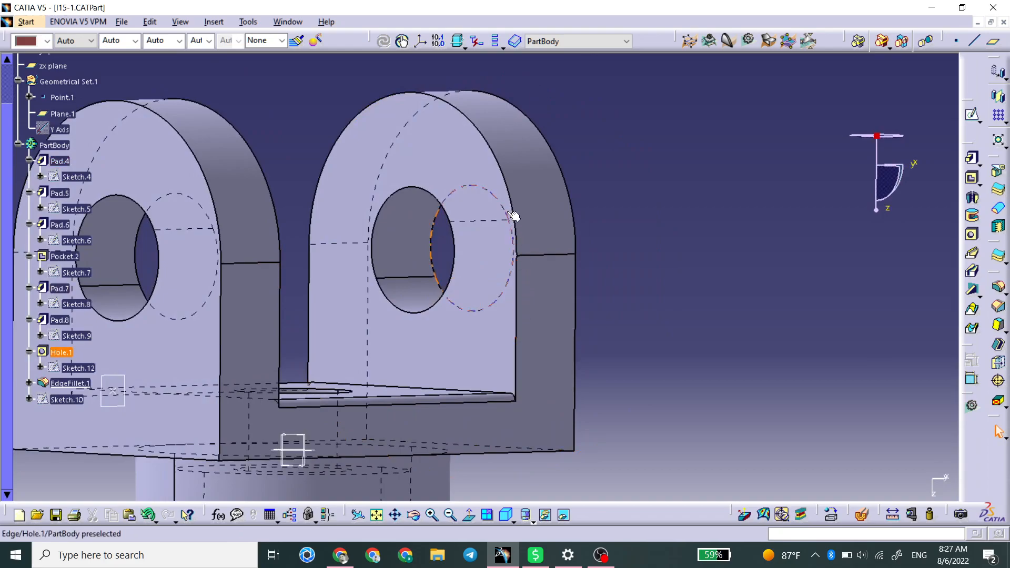
click(515, 303)
click(516, 303)
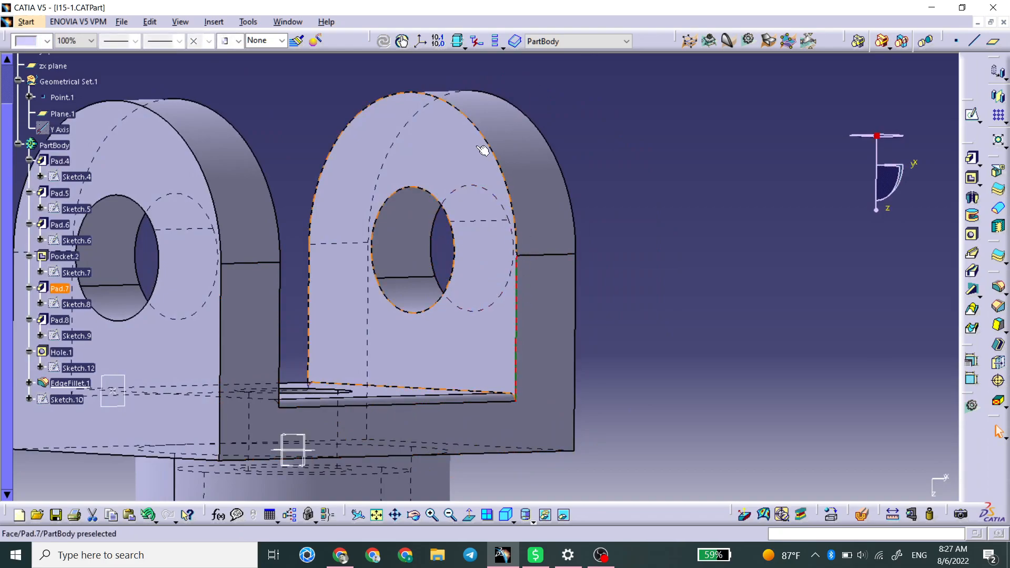
click(998, 288)
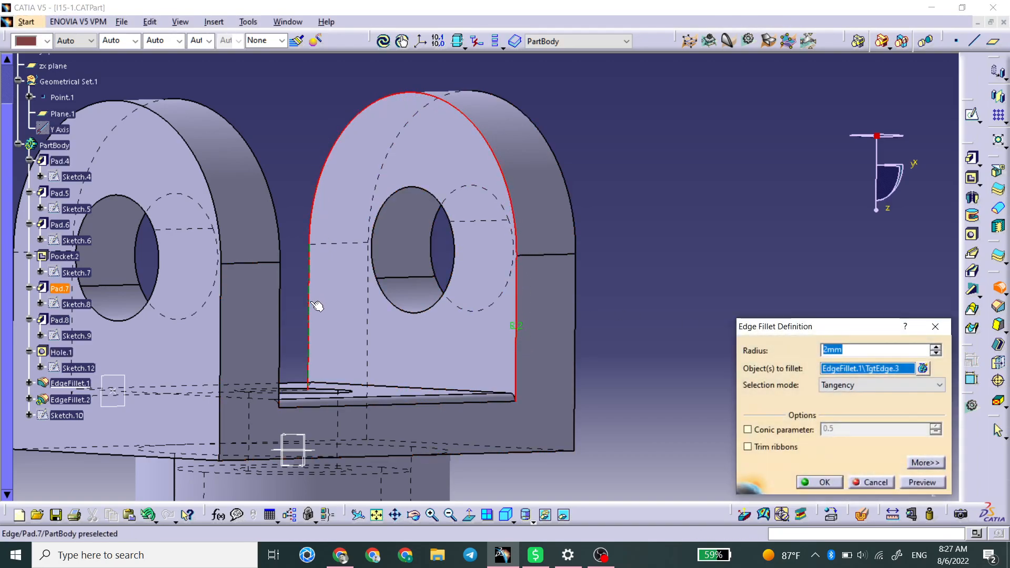
middle_drag(388, 377, 719, 356)
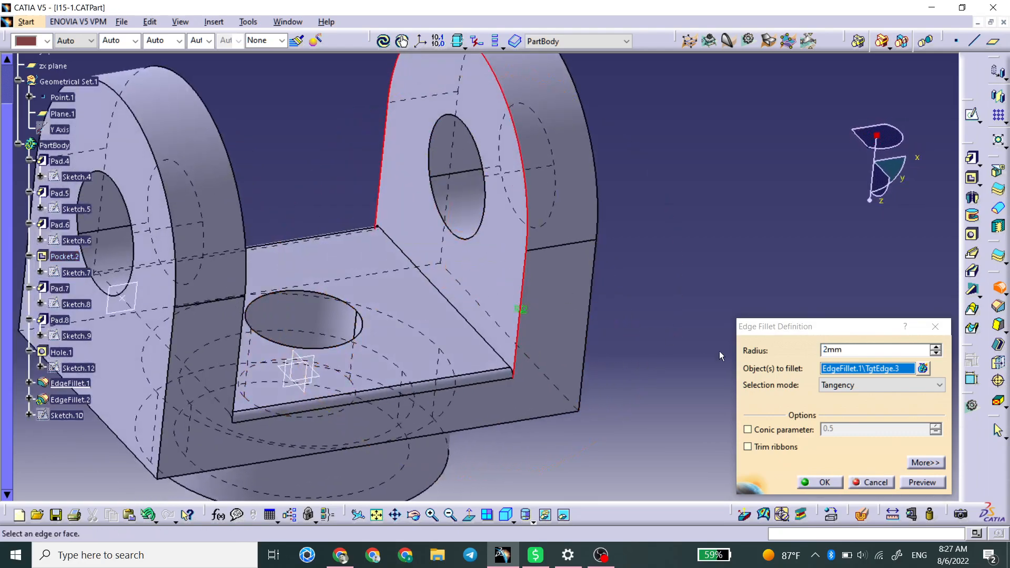
click(834, 481)
Chamfer the outer outline edge of the same arm with a length of 1 mm and an angle of 45 degrees.
middle_drag(715, 300, 457, 339)
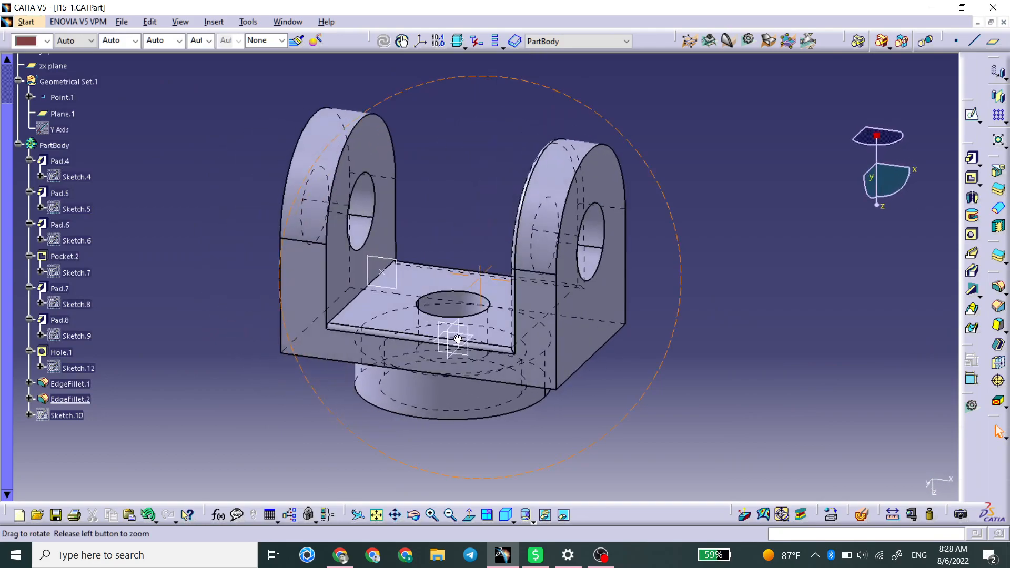
click(998, 306)
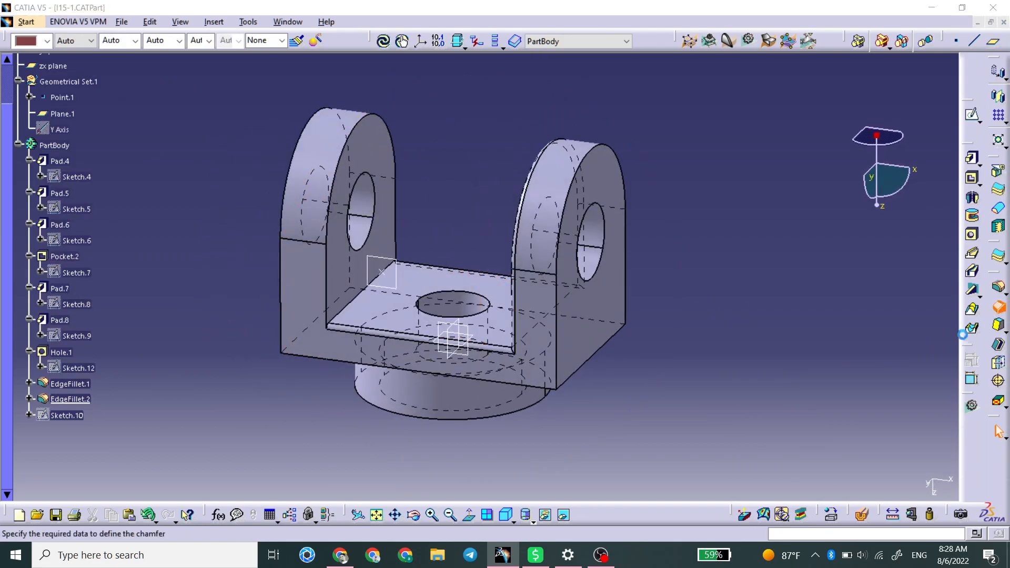
click(588, 162)
middle_drag(594, 359, 616, 181)
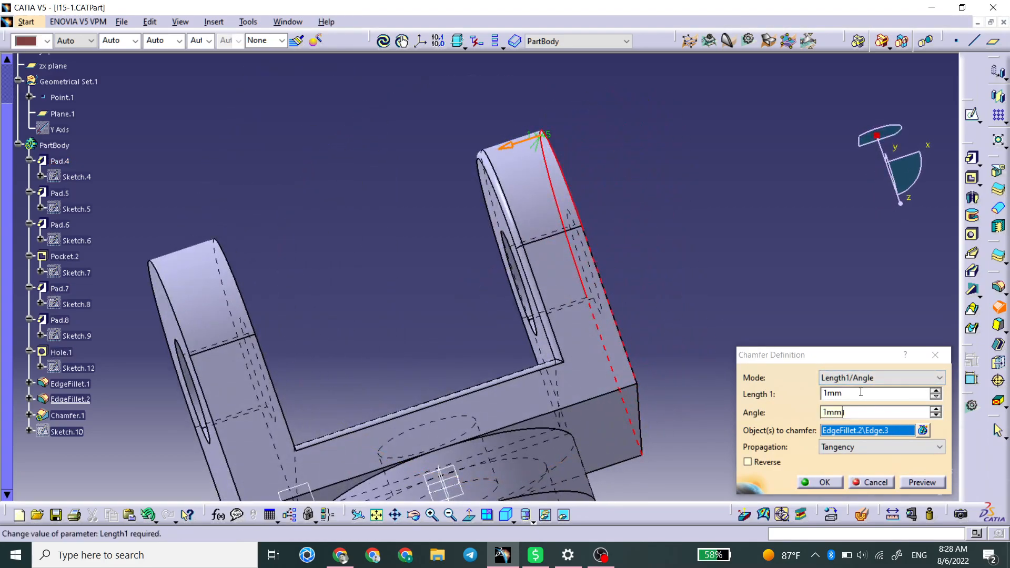
click(923, 483)
middle_drag(603, 179, 554, 281)
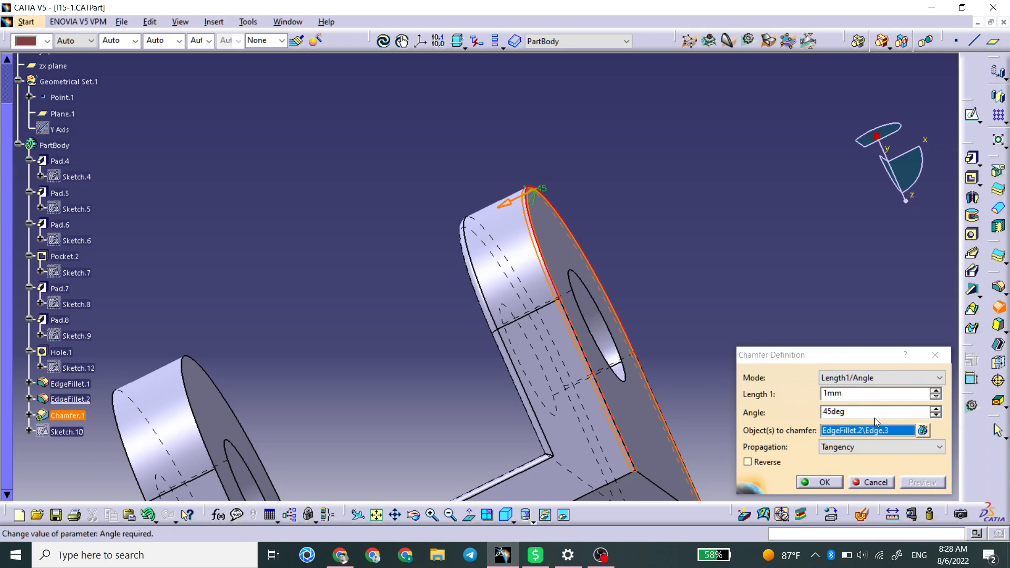
click(819, 482)
Set the length of the chamfer on the arm's outer outline edge to 2 mm.
middle_drag(642, 250, 584, 207)
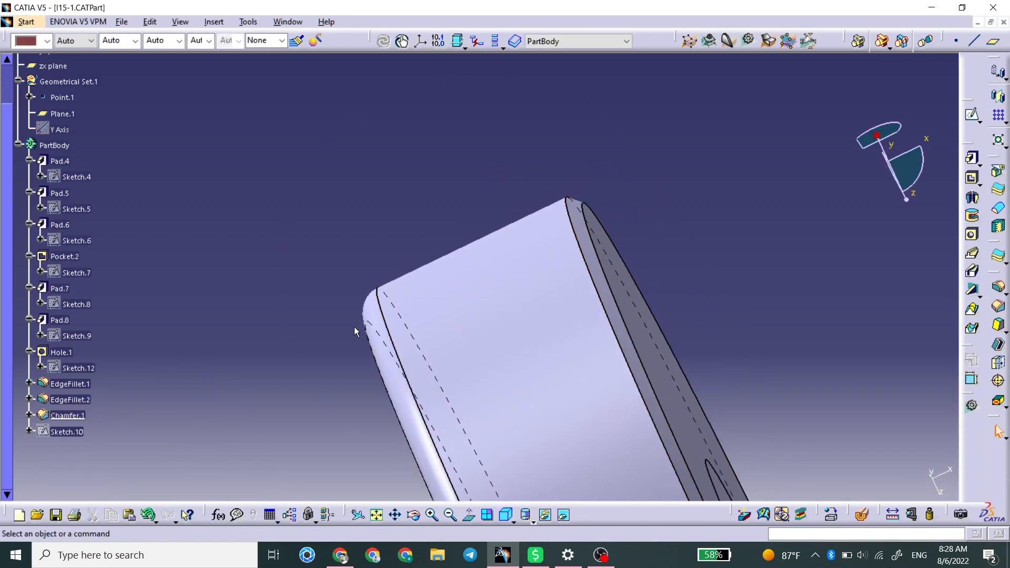
double_click(582, 226)
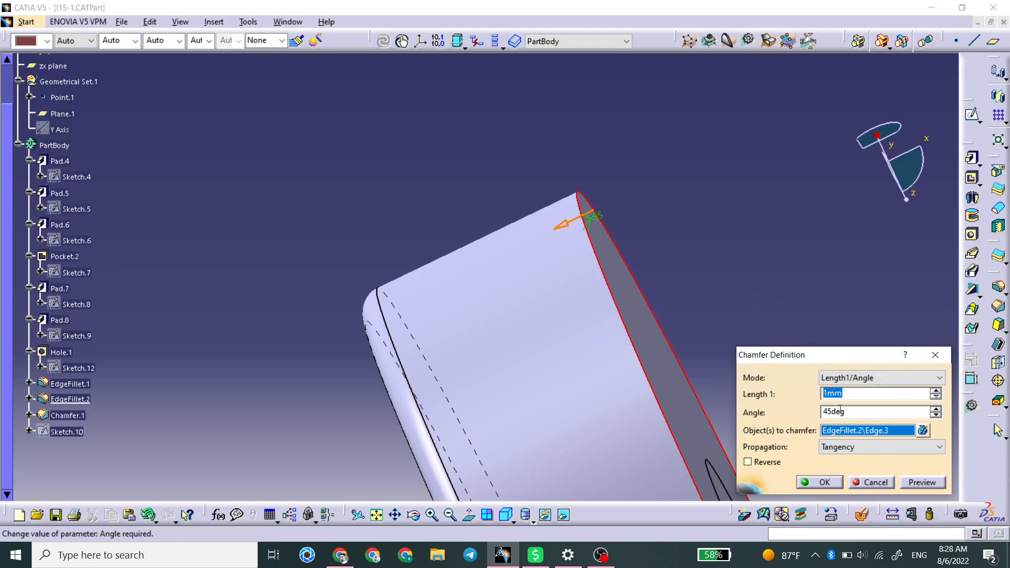
text(2)
key(Return)
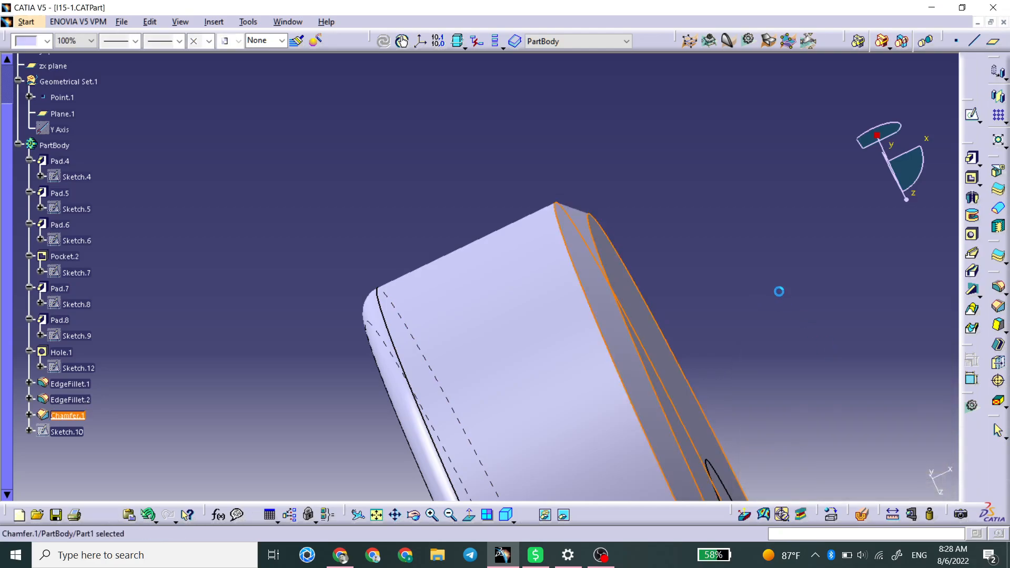
Change the same chamfer to Length1/Length2 mode with lengths of 2 mm and 1 mm.
double_click(582, 219)
click(843, 379)
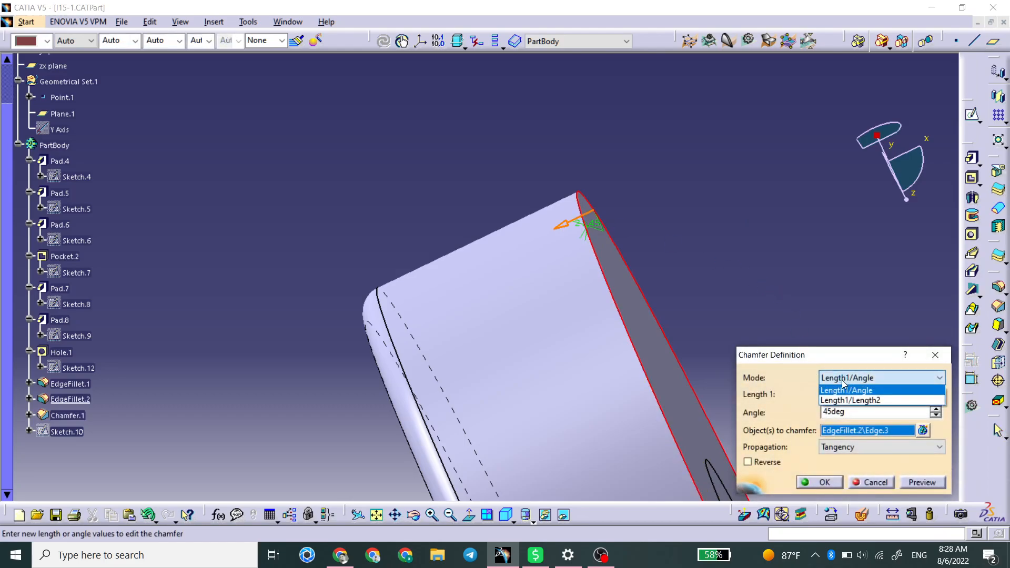
click(846, 402)
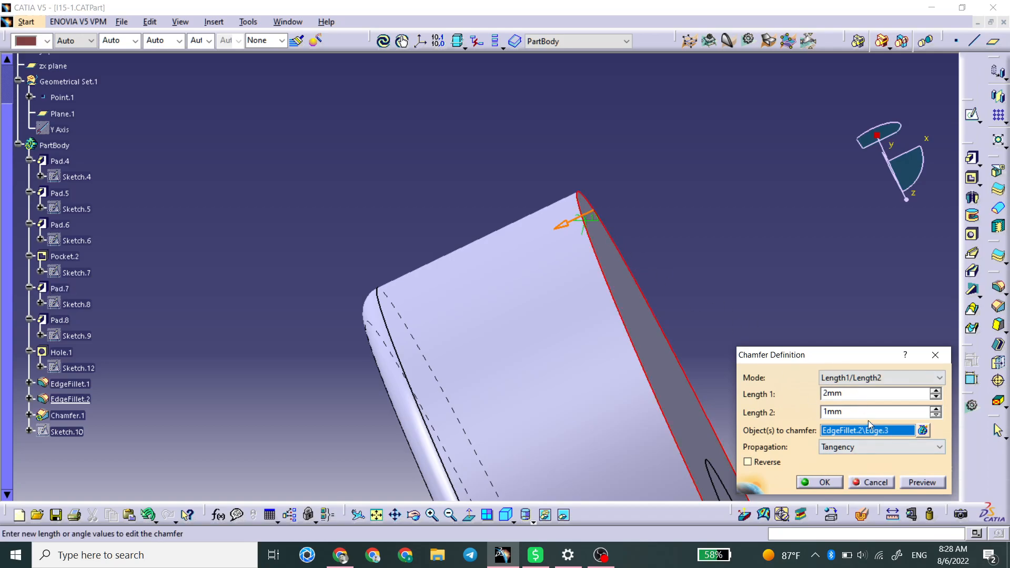
click(822, 483)
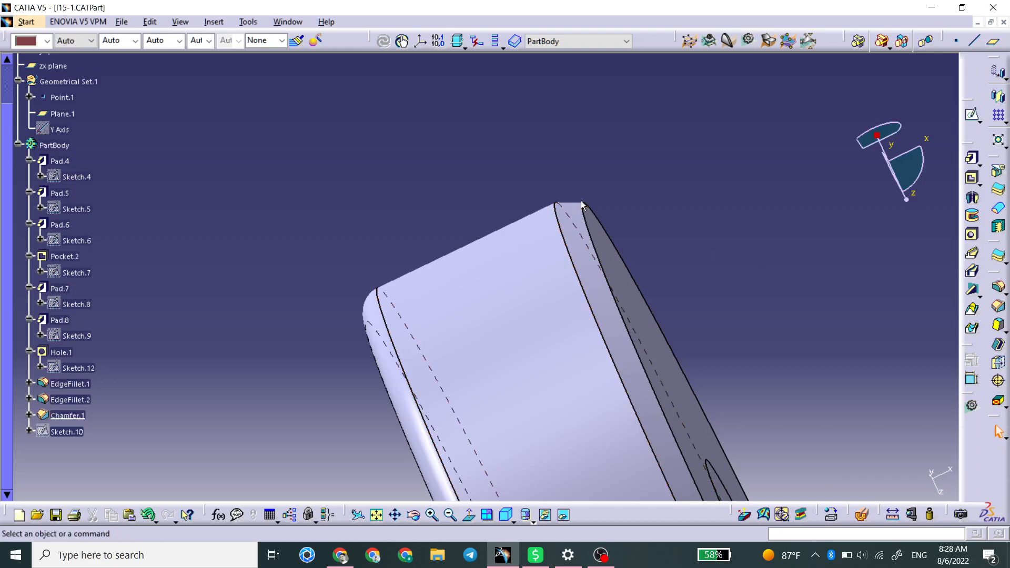
Apply a variable radius fillet to the base's ring-side edge above the unchamfered arm, 2 mm at one corner and 5 mm at the other.
middle_drag(597, 209, 492, 245)
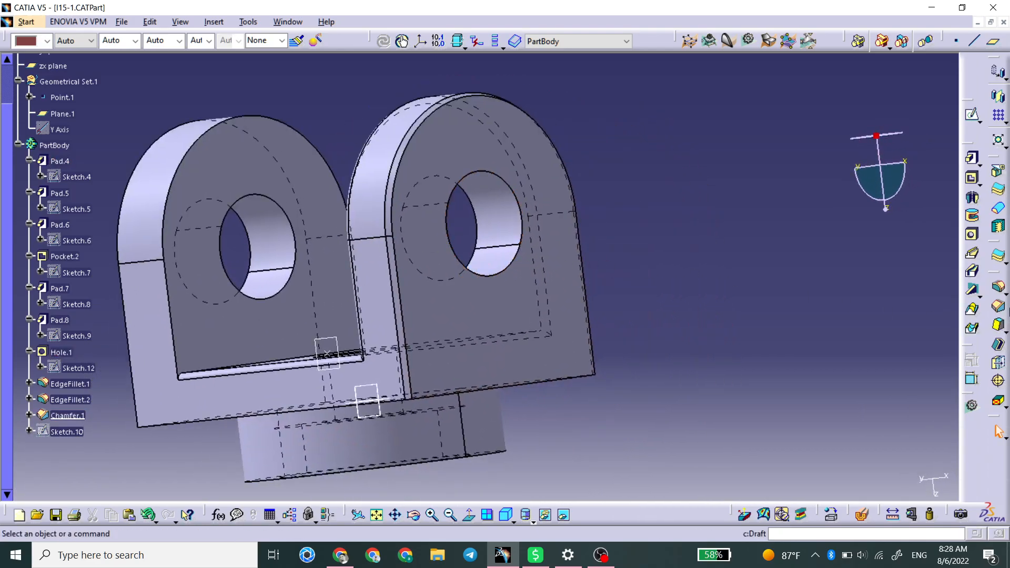
click(1003, 295)
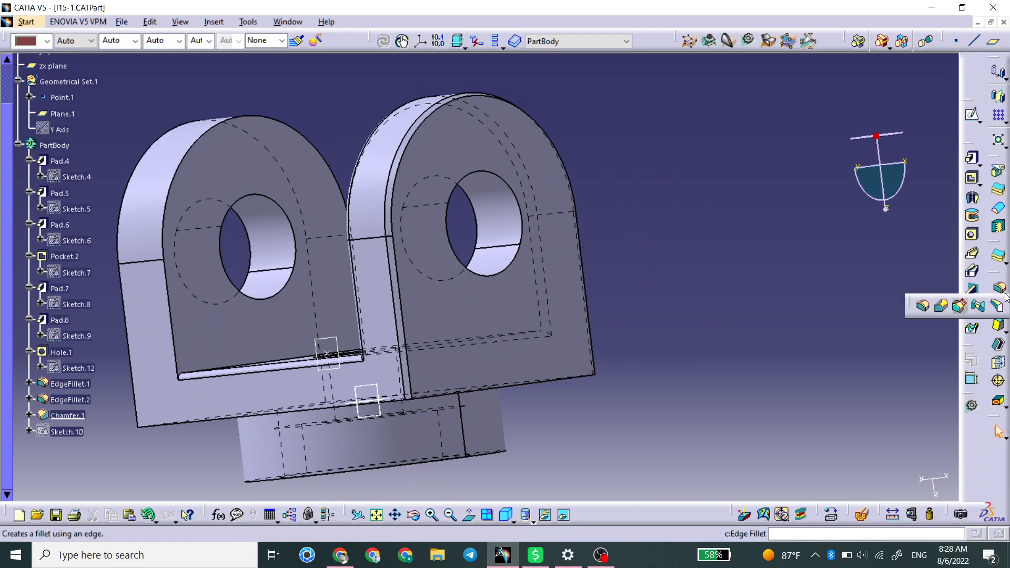
click(942, 307)
middle_drag(473, 266, 468, 231)
click(478, 232)
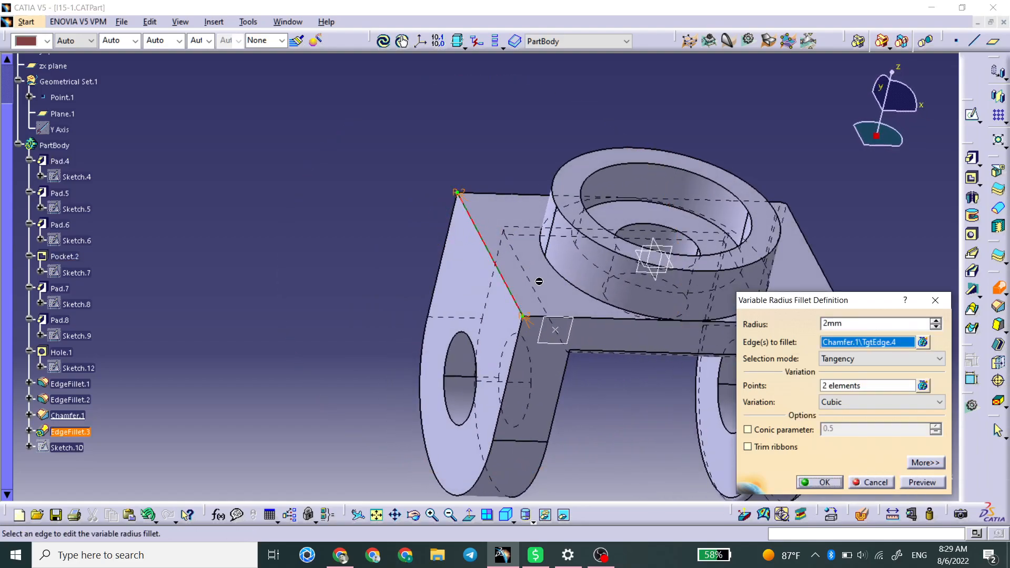
middle_drag(427, 274, 430, 300)
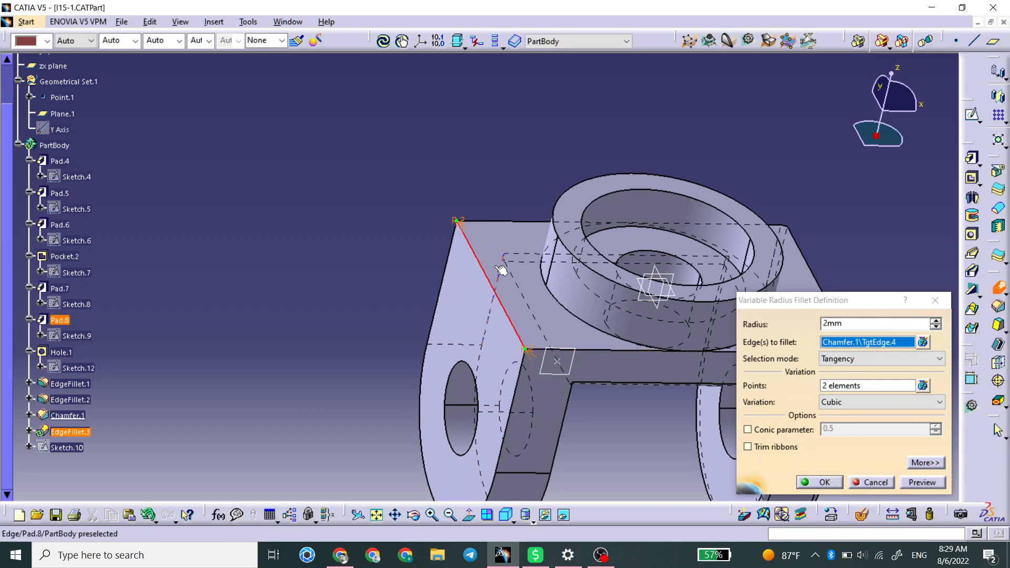
double_click(460, 221)
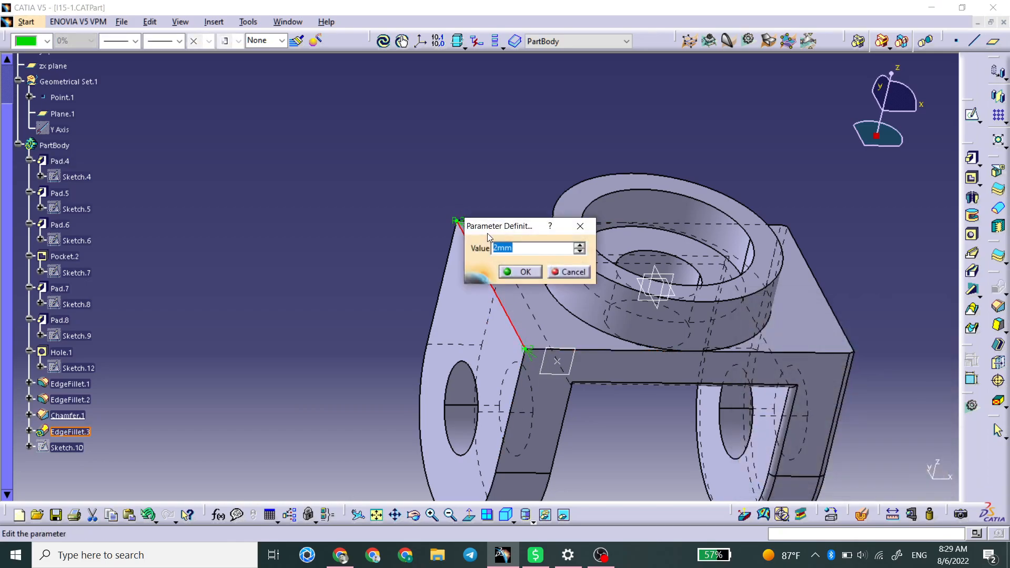
text(5)
key(Return)
click(922, 483)
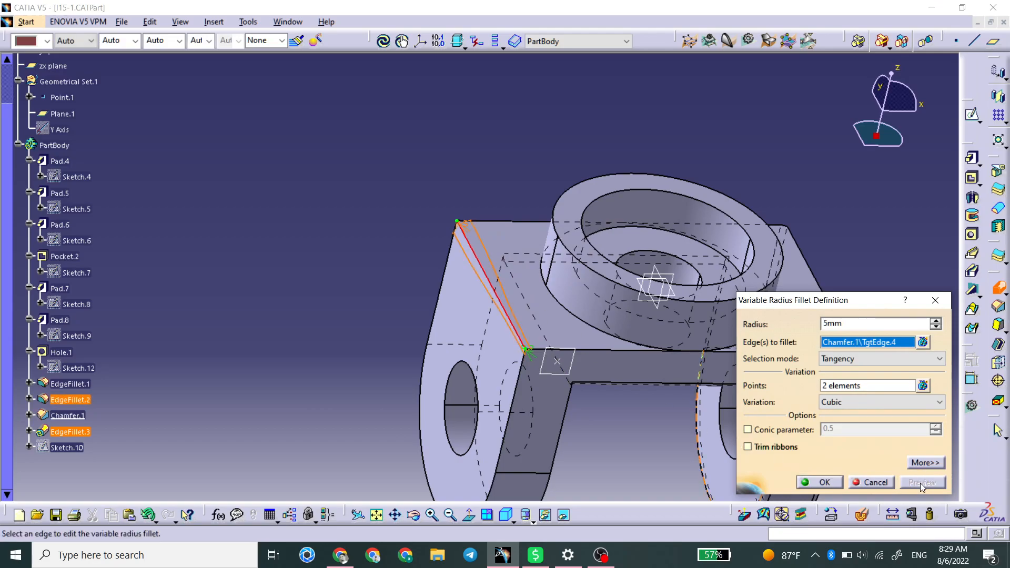
click(829, 482)
Add a third radius point near the middle of the variable fillet's edge and set its radius to 7 mm.
middle_drag(372, 232, 509, 241)
double_click(504, 235)
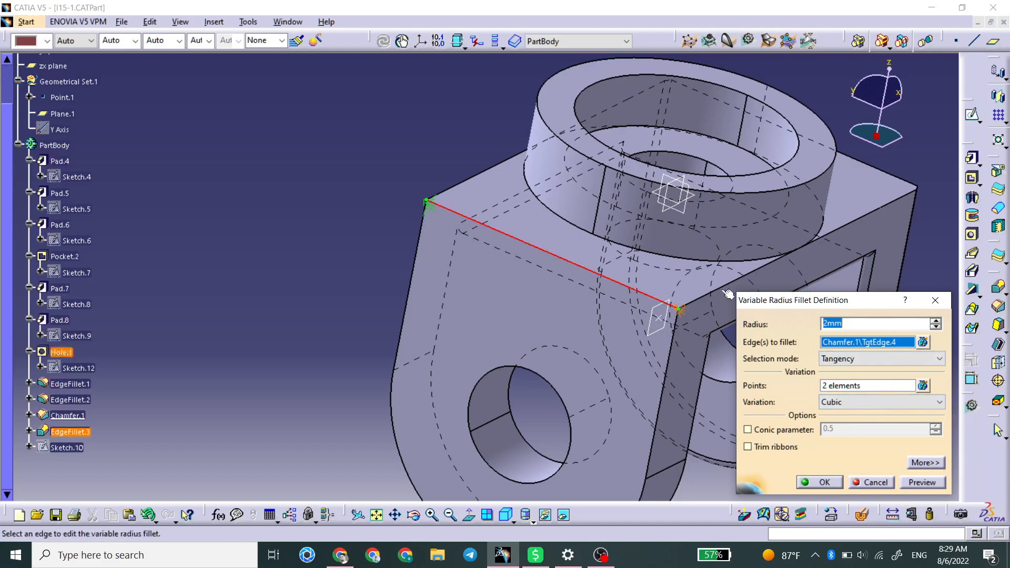
click(871, 387)
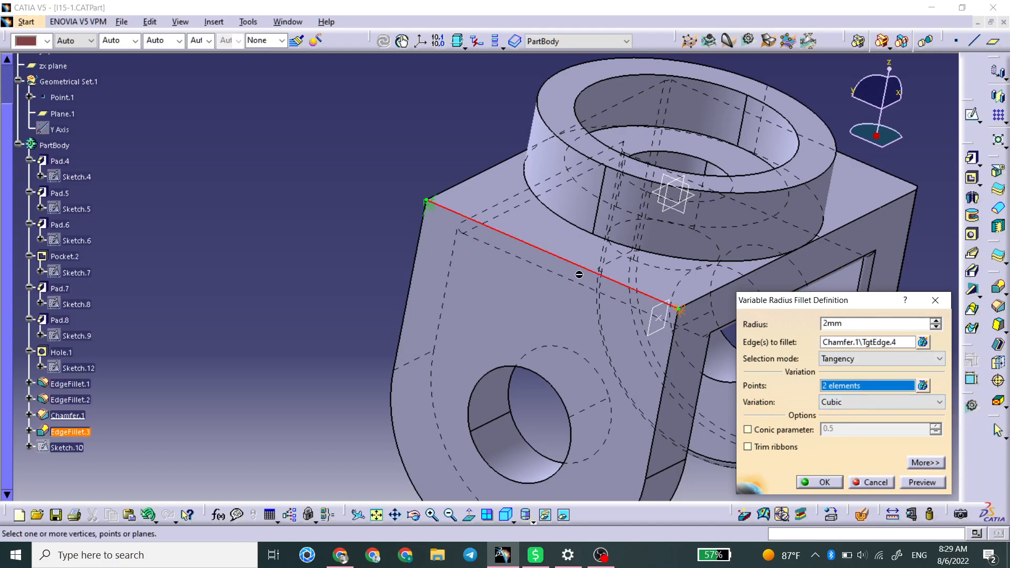
click(556, 258)
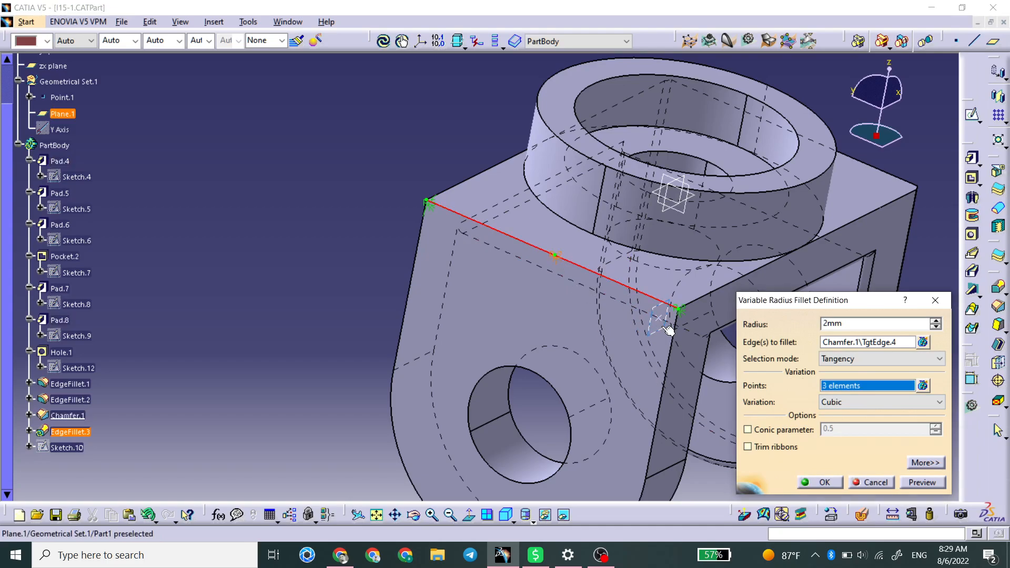
double_click(559, 257)
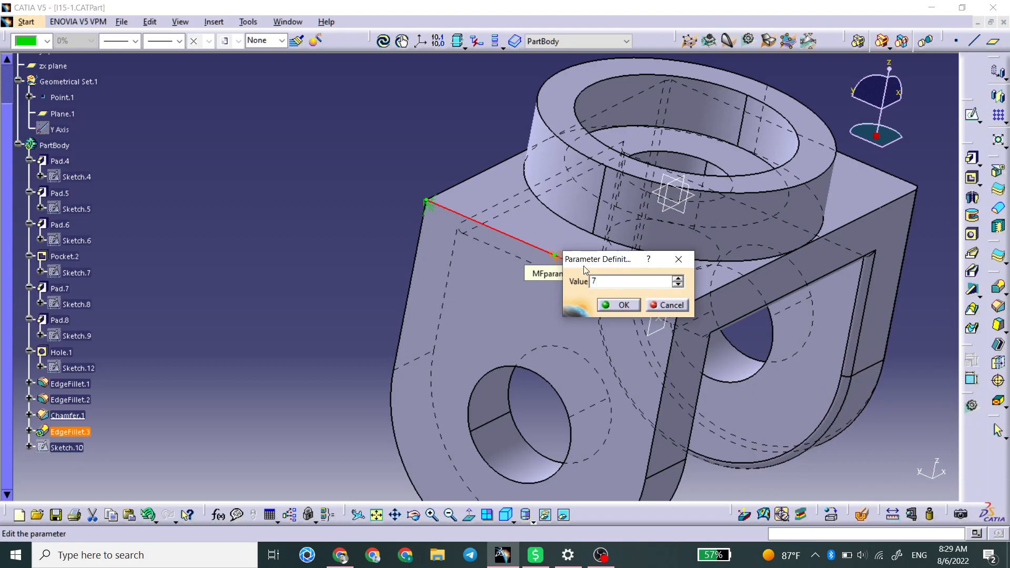
click(622, 307)
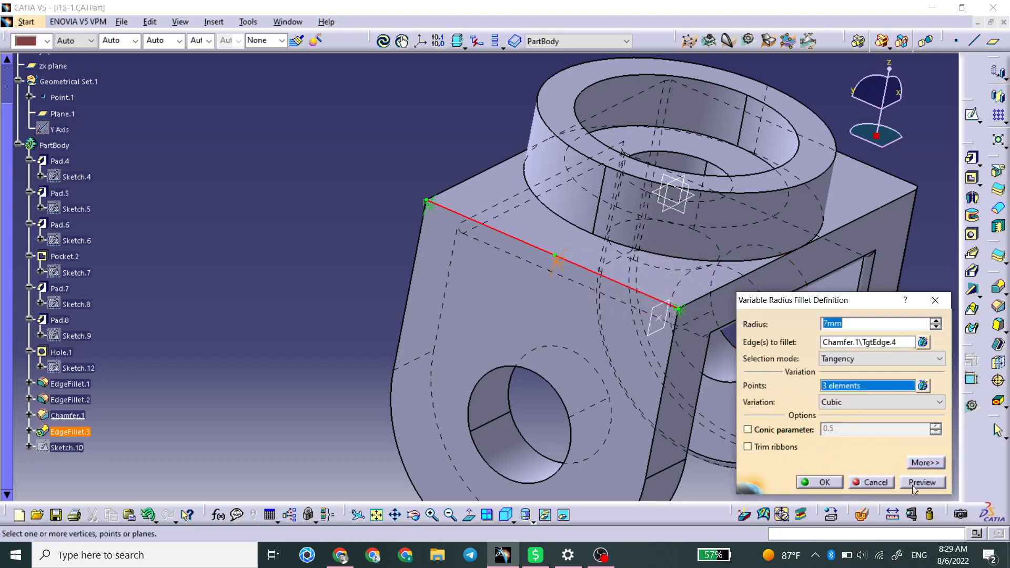
click(824, 481)
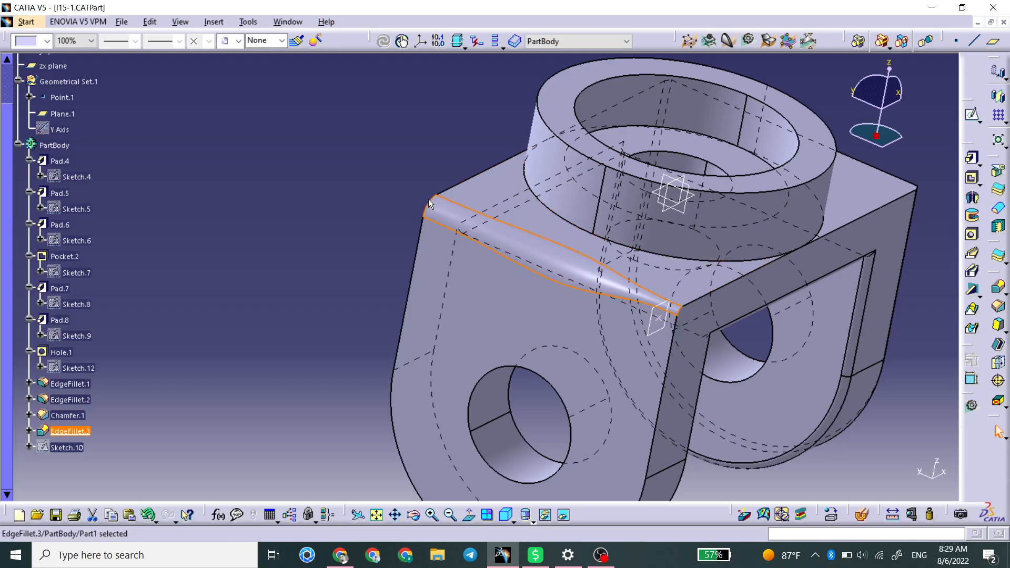
Change the variable radius fillet's variation to Linear.
double_click(563, 267)
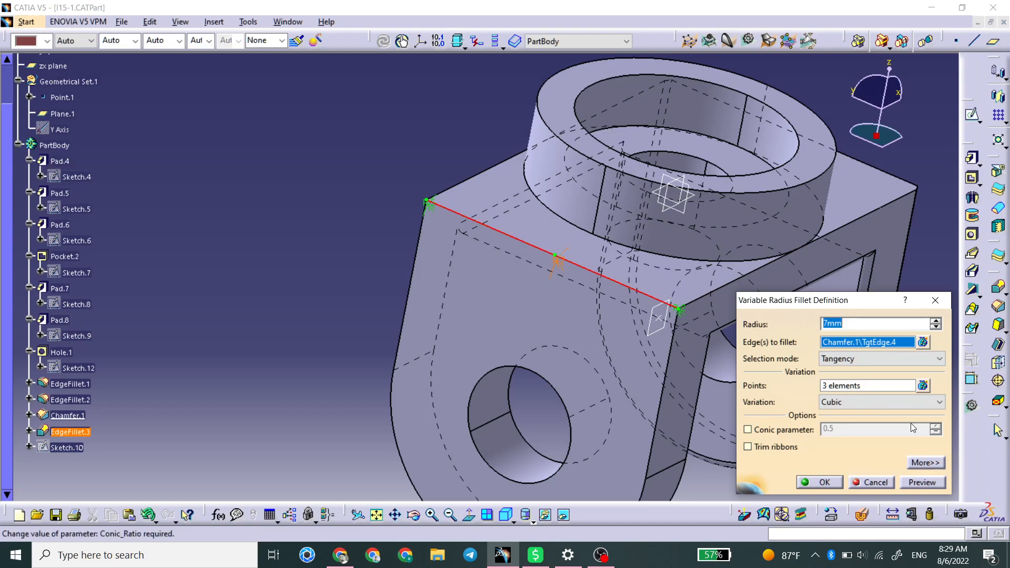
click(867, 402)
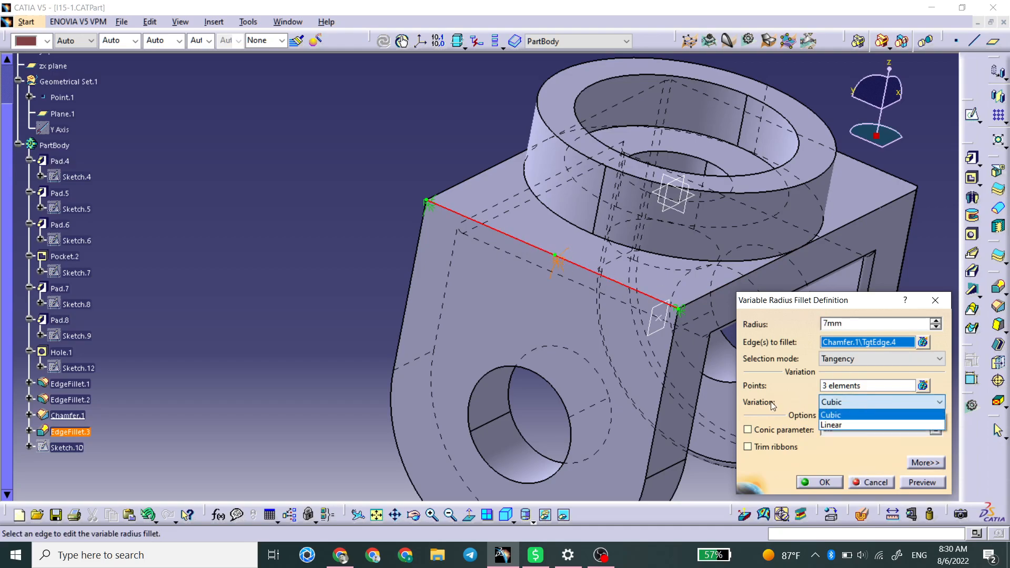
click(832, 425)
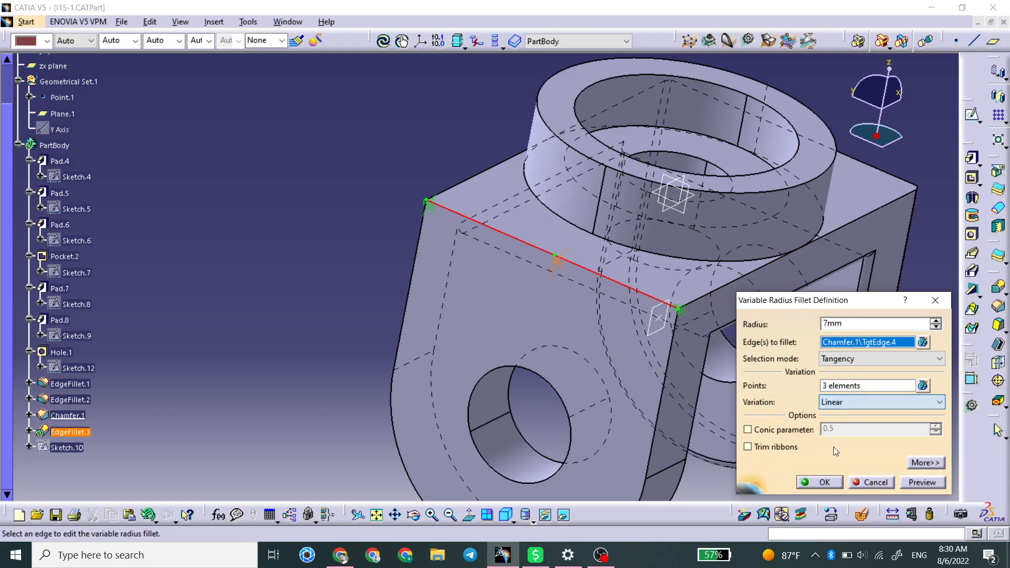
click(823, 483)
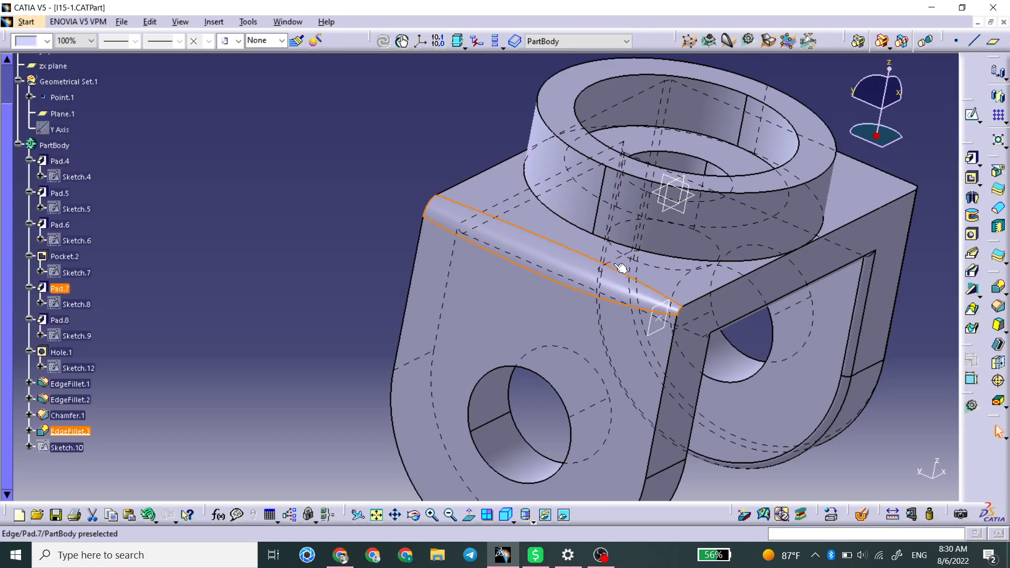
Return the variable radius fillet's variation to Cubic for comparison.
click(626, 281)
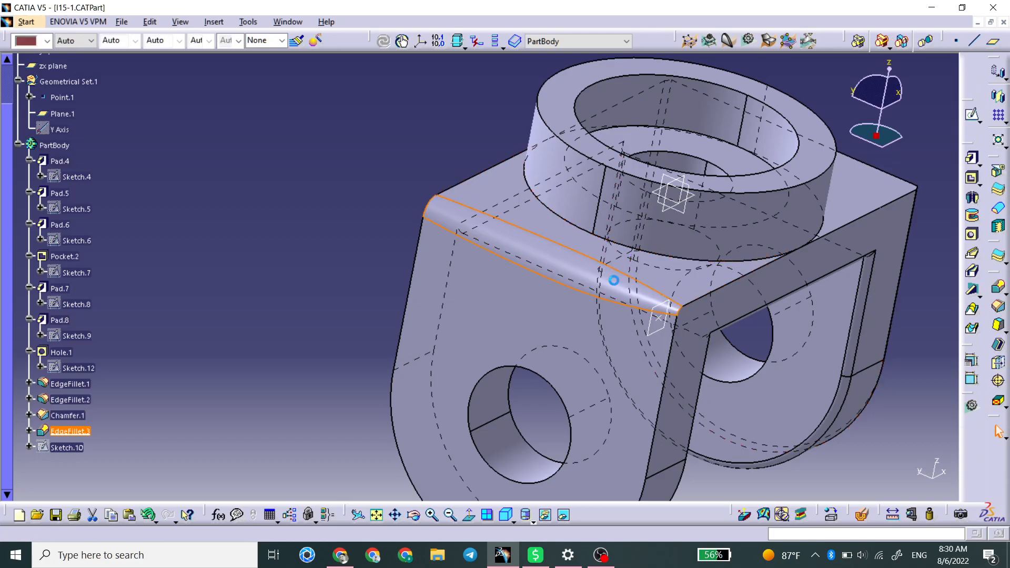
double_click(633, 289)
click(894, 402)
click(889, 412)
click(824, 483)
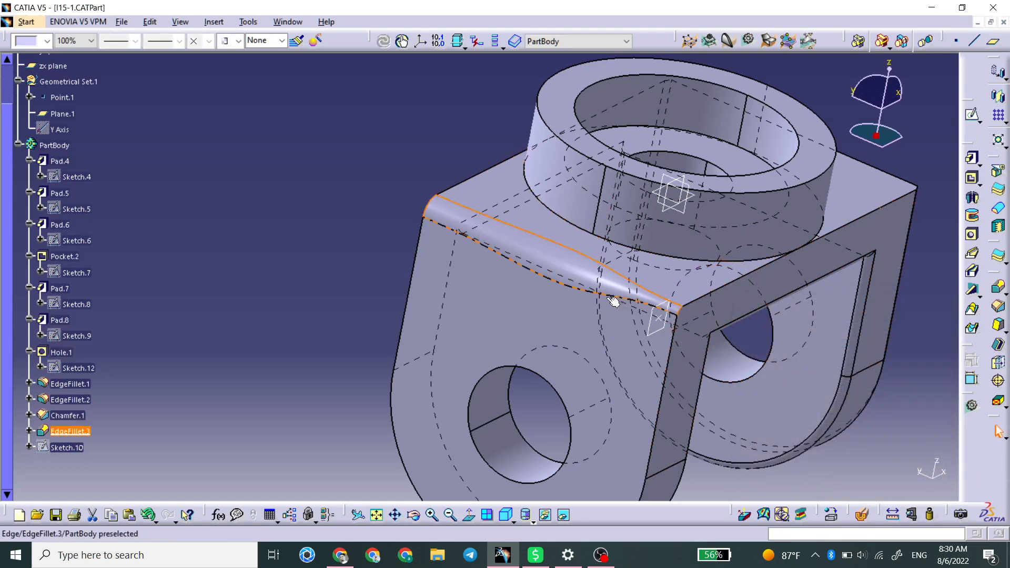
Set the variation of the three-point variable radius fillet back to Linear.
click(574, 265)
click(884, 402)
click(842, 421)
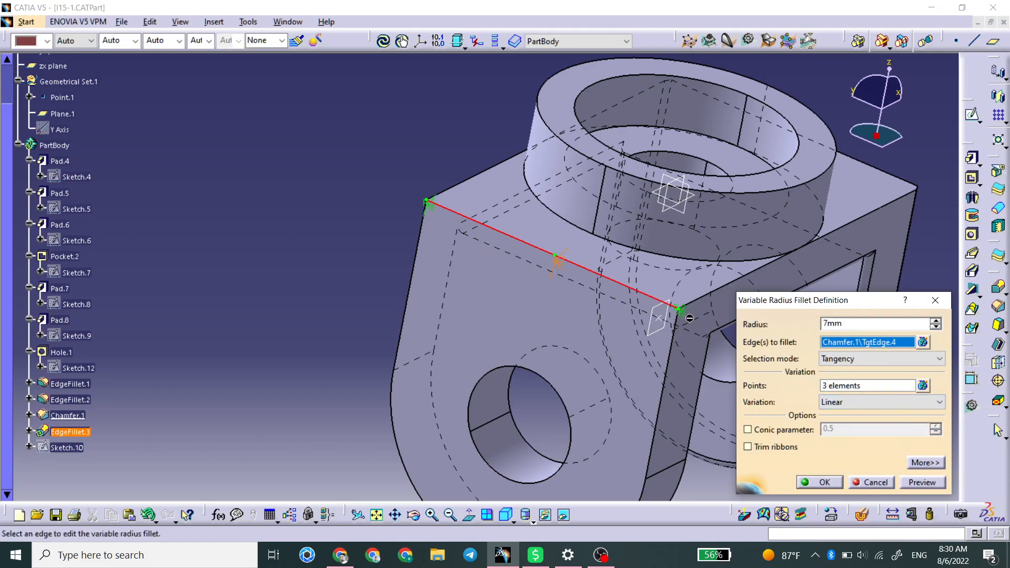
click(817, 483)
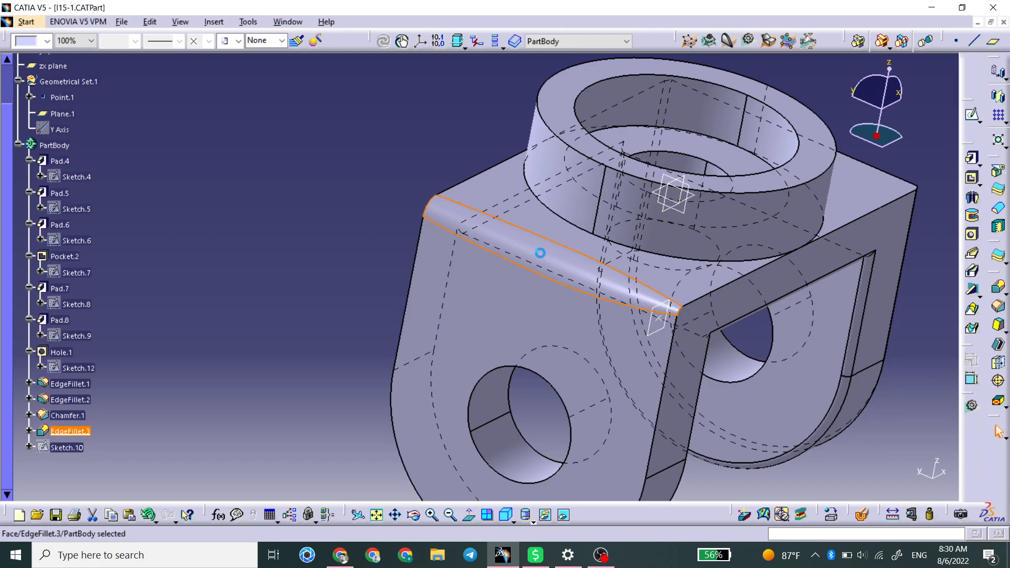
Check the selection mode options of the variable radius fillet and keep Tangency.
double_click(547, 258)
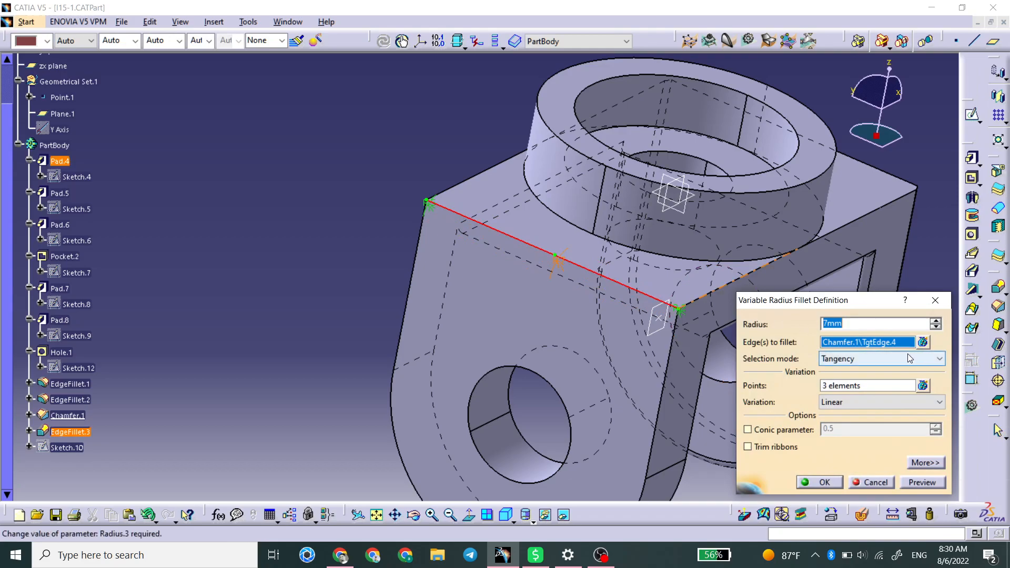
click(911, 359)
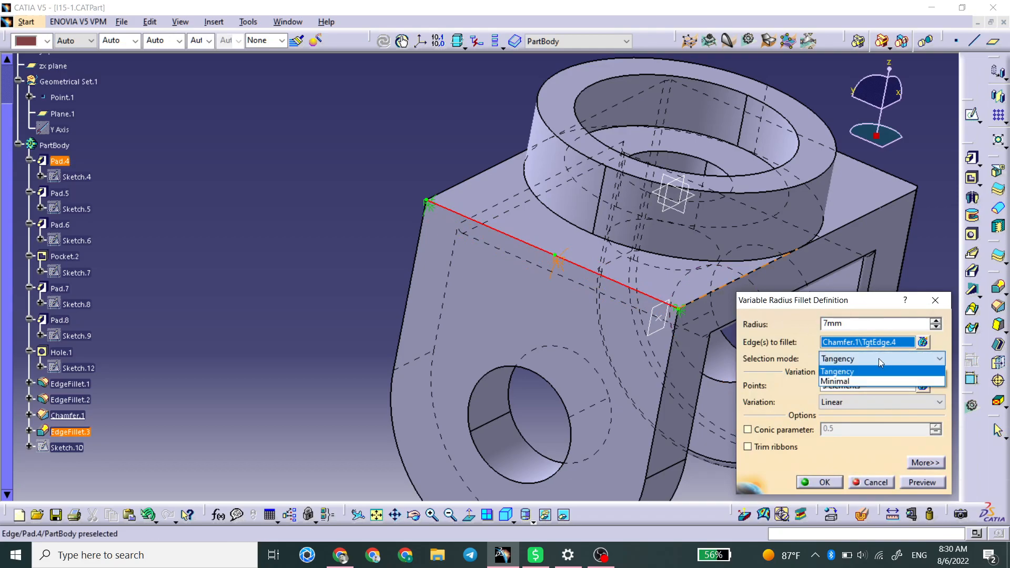
click(882, 450)
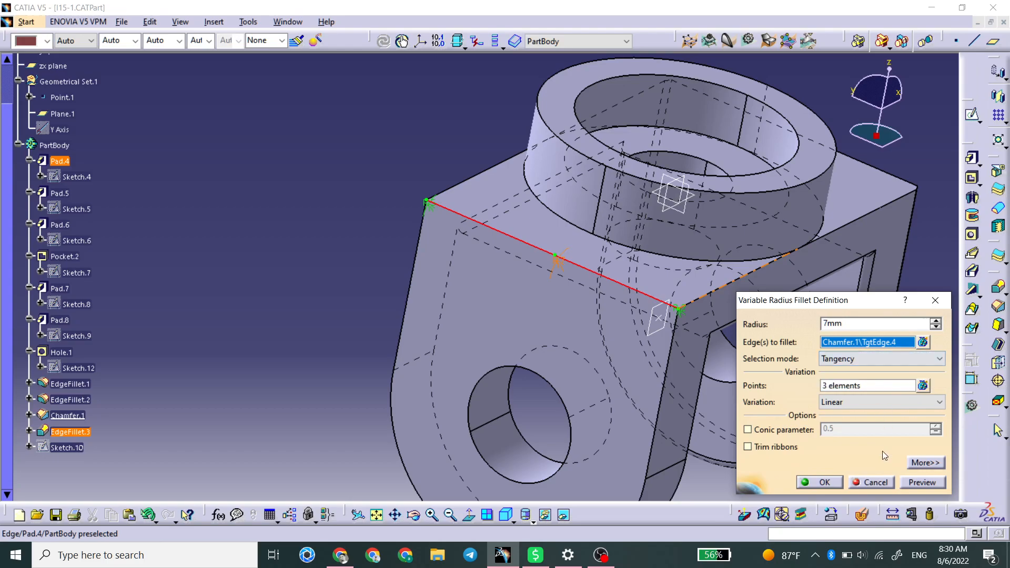
click(818, 483)
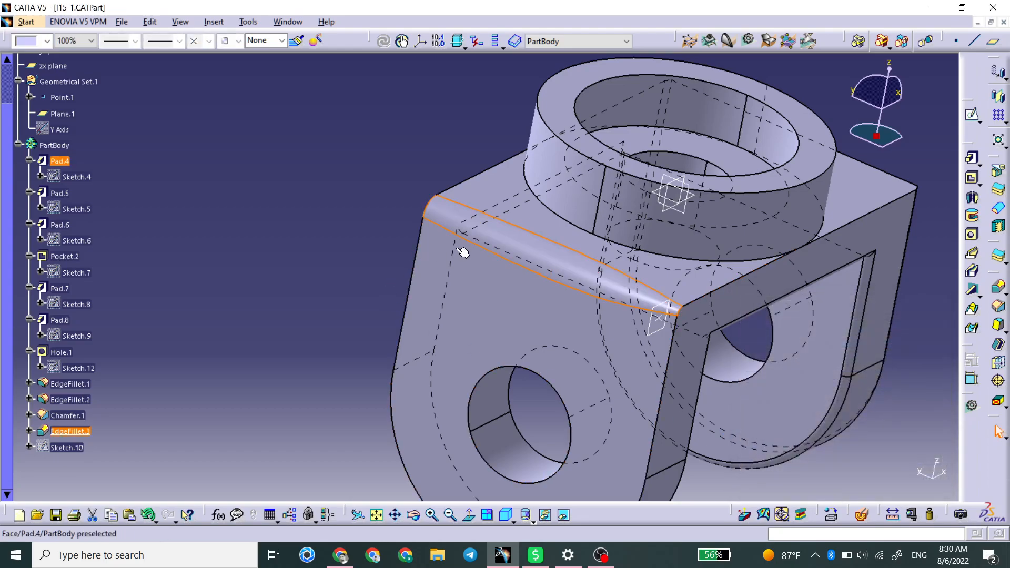
click(918, 319)
Apply a chordal fillet with a 7 mm chordal length to the outer circular edge of the ring's free end face.
middle_drag(791, 367, 556, 340)
middle_drag(681, 337, 620, 297)
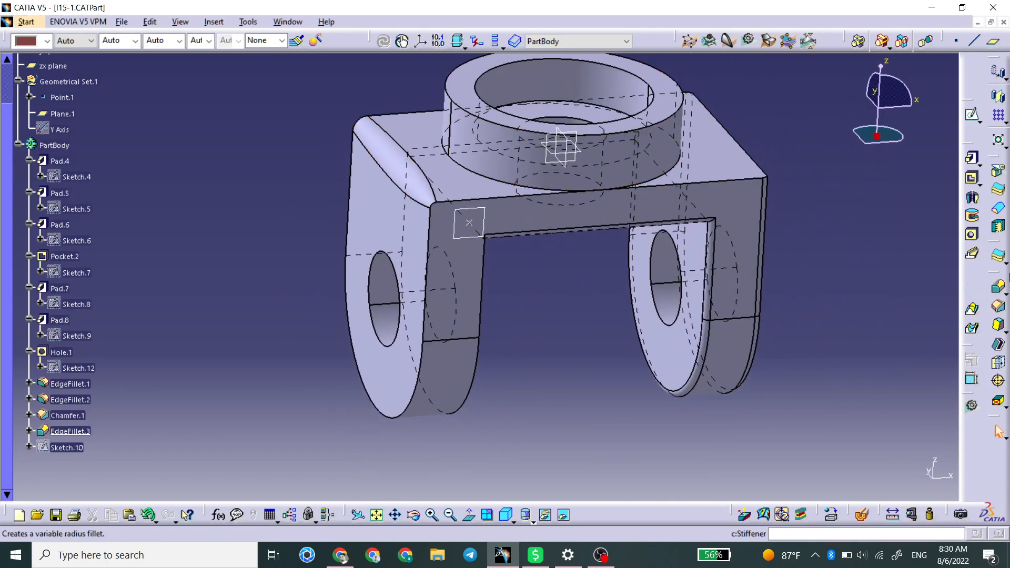
click(1002, 289)
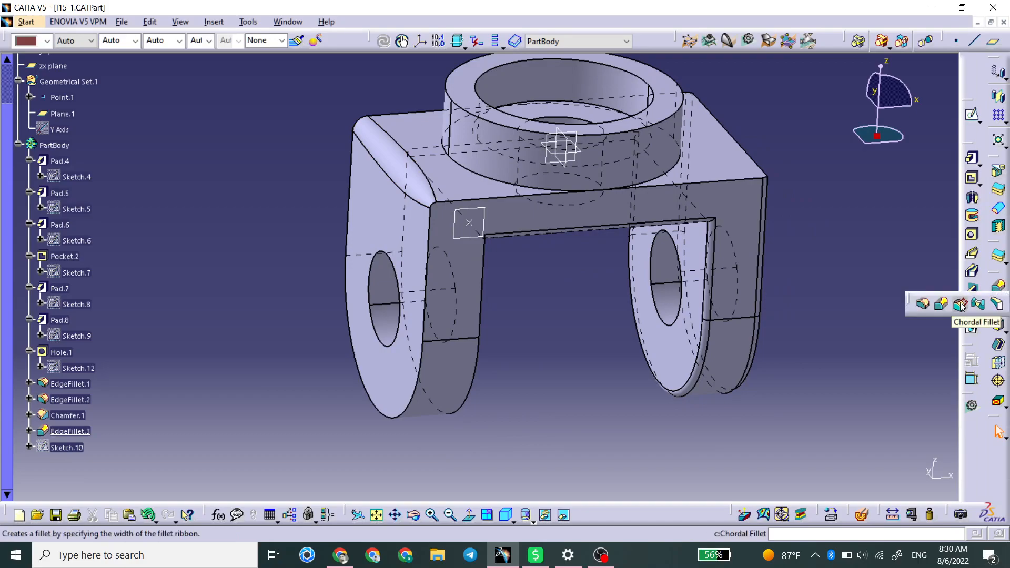
click(960, 304)
middle_drag(781, 53, 562, 137)
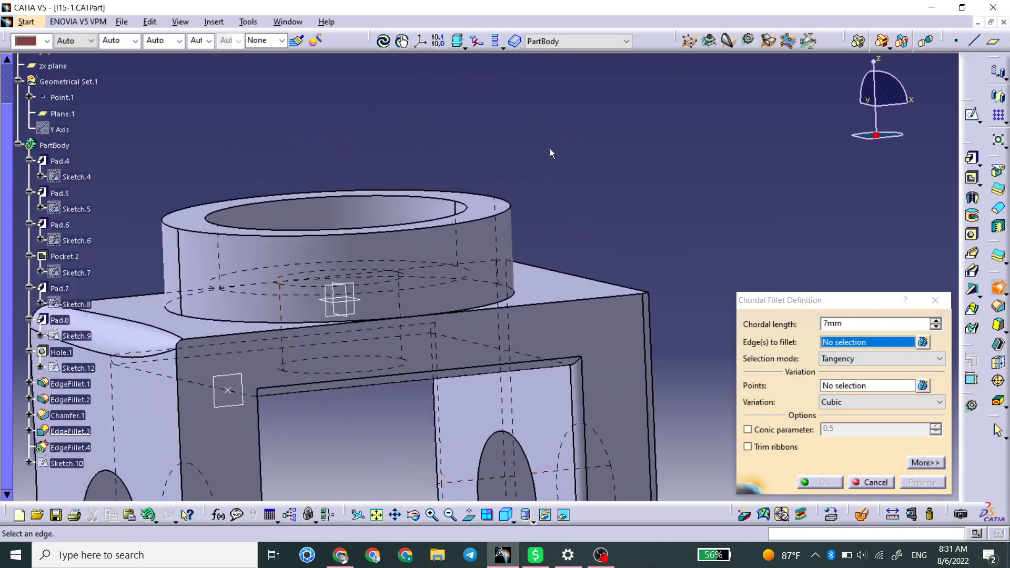
click(511, 204)
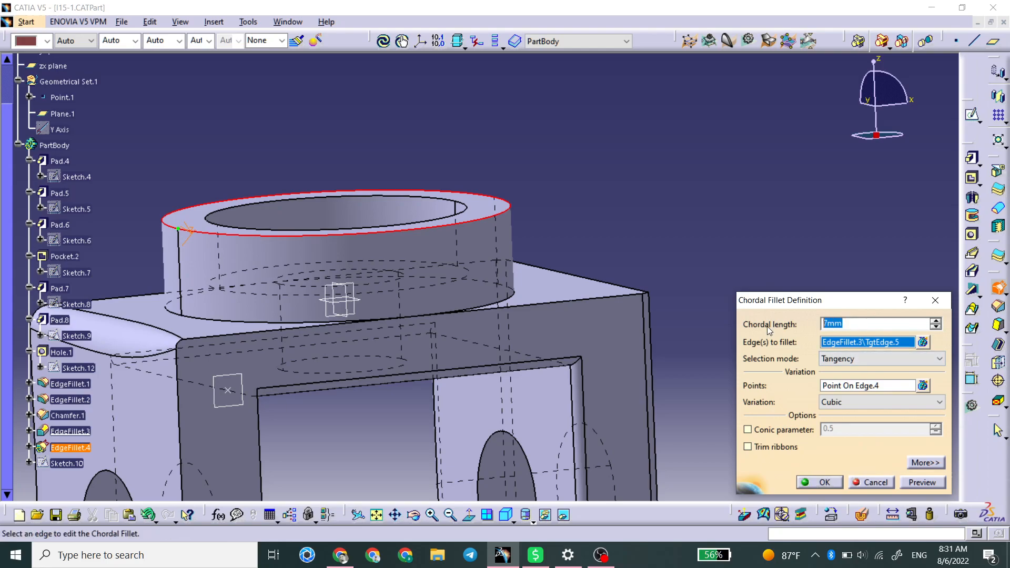
middle_drag(505, 334, 541, 243)
click(812, 483)
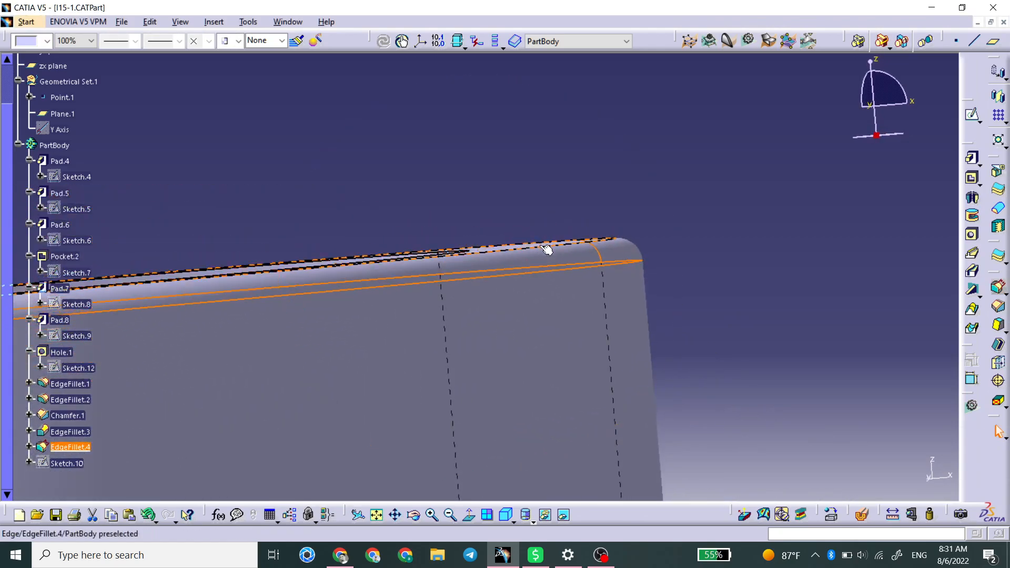
Examine the boundary edges of the ring's chordal fillet and compare its shape with the edge fillet along the fork's inner edge.
click(619, 240)
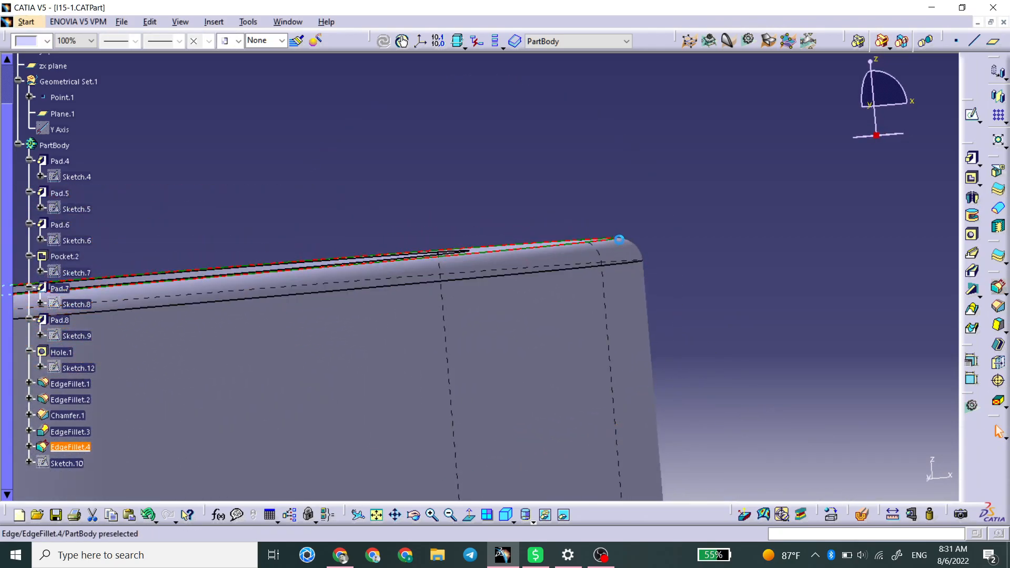
ctrl+click(647, 267)
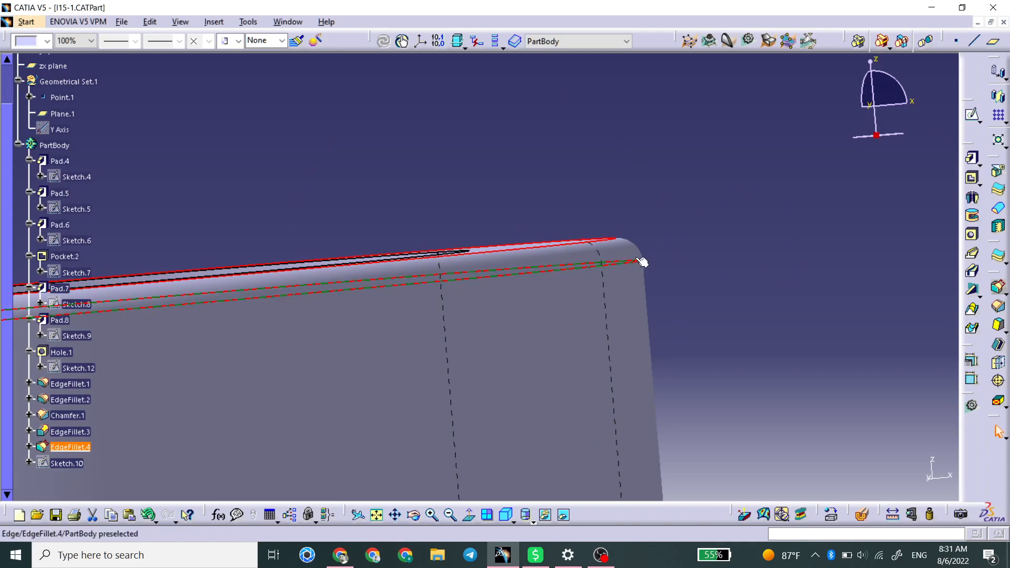
middle_drag(694, 427, 532, 361)
middle_drag(564, 403, 788, 207)
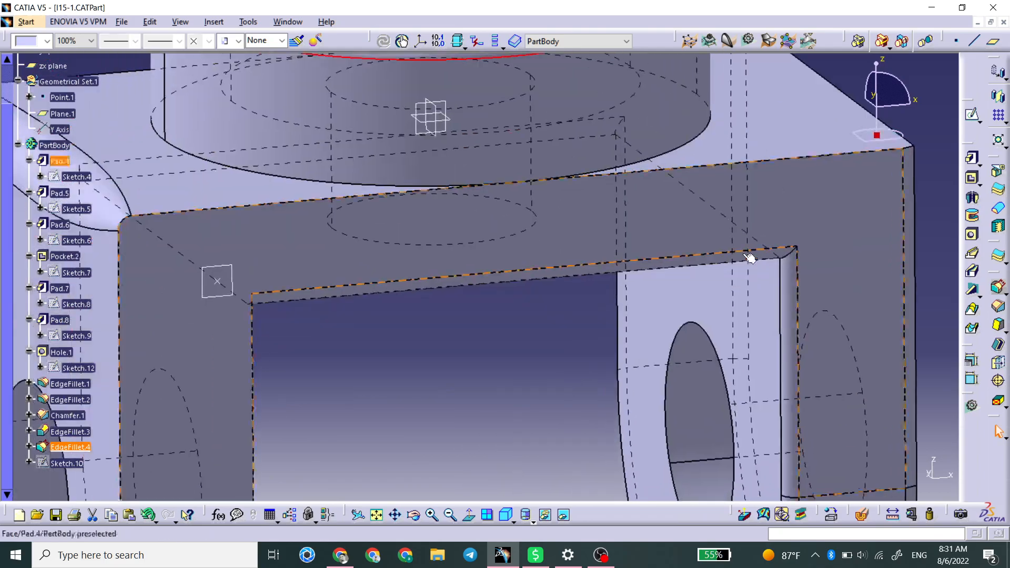
click(685, 262)
middle_drag(562, 330, 638, 151)
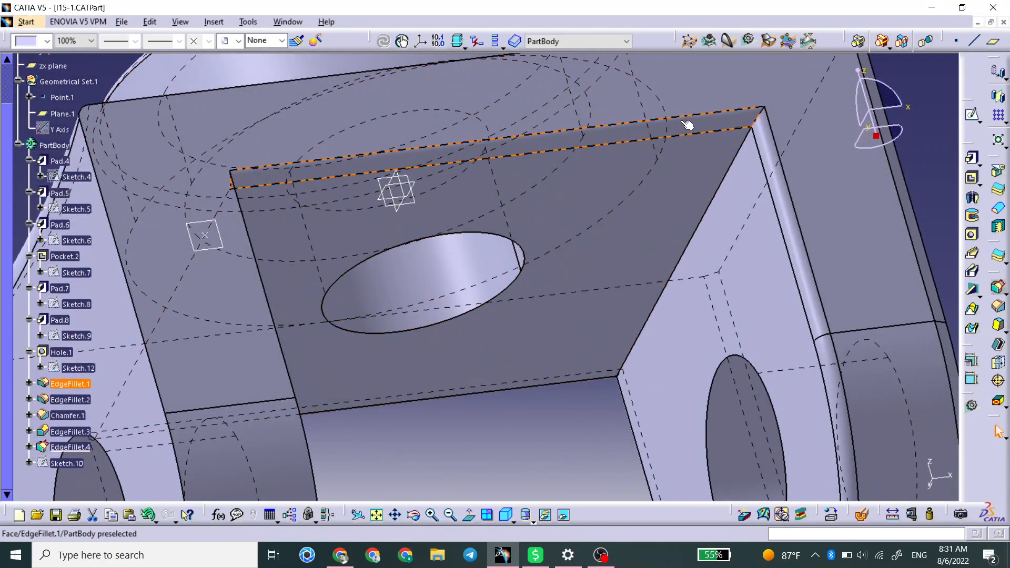
middle_drag(705, 140, 568, 283)
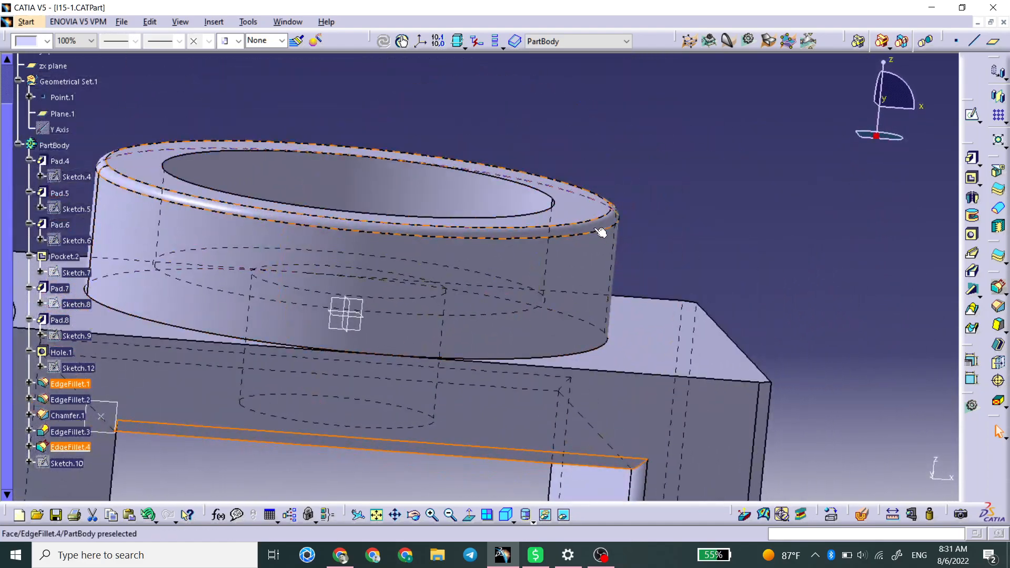
middle_drag(597, 232, 712, 262)
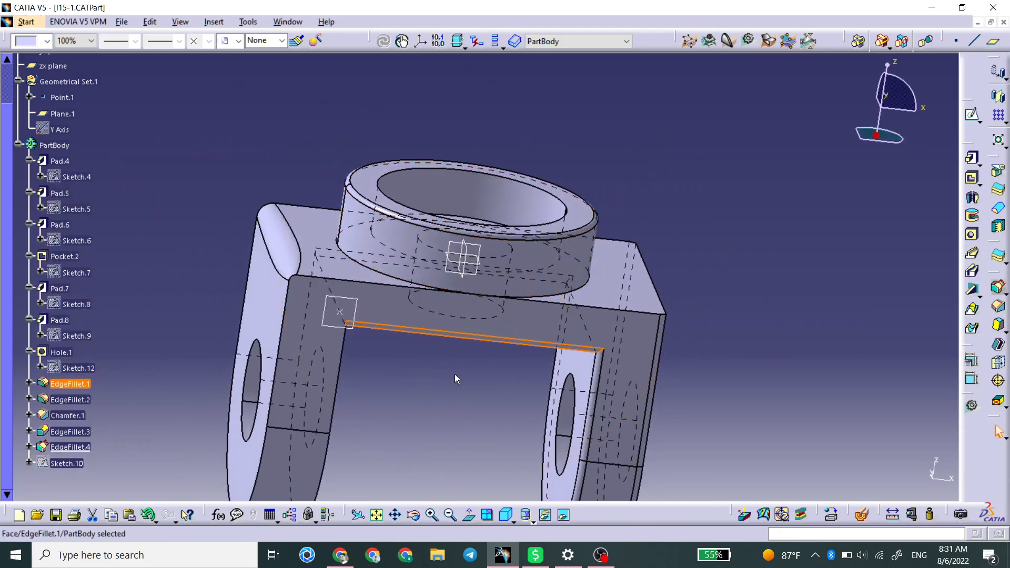
click(1001, 291)
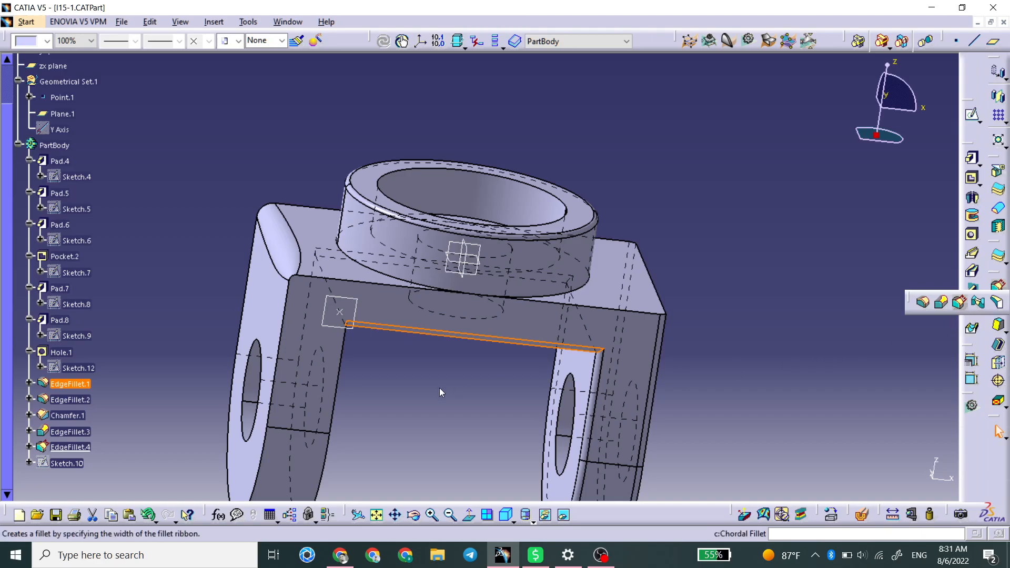
click(426, 367)
Start a tritangent fillet with the pin hole's inner wall in the fork arm without rounded rim edges as the face to remove.
scroll(427, 400, down, 1)
middle_drag(428, 415, 497, 344)
middle_drag(411, 361, 549, 322)
middle_drag(581, 279, 684, 300)
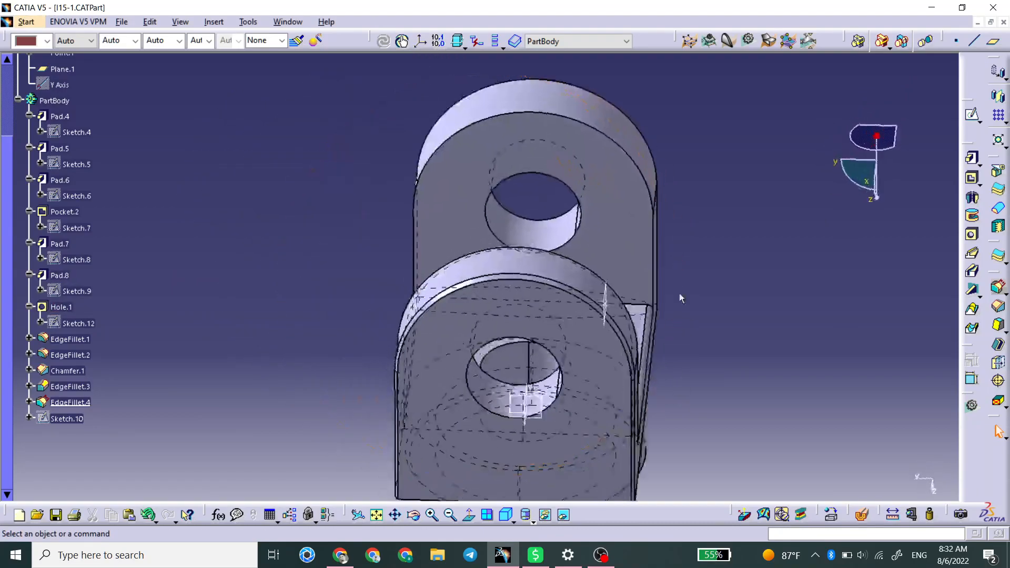
middle_drag(583, 361, 789, 313)
click(1003, 291)
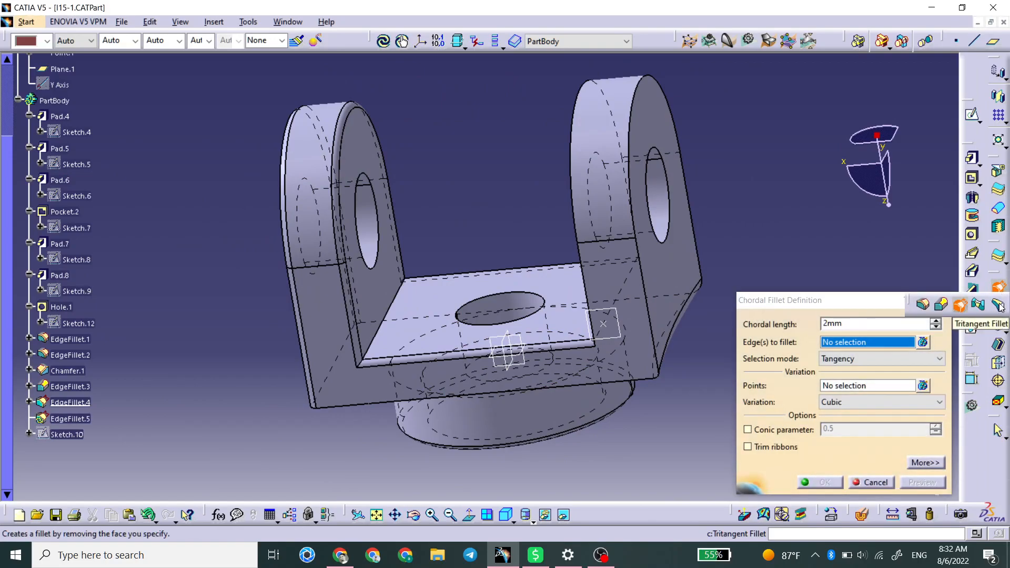
click(999, 305)
middle_drag(670, 312, 546, 258)
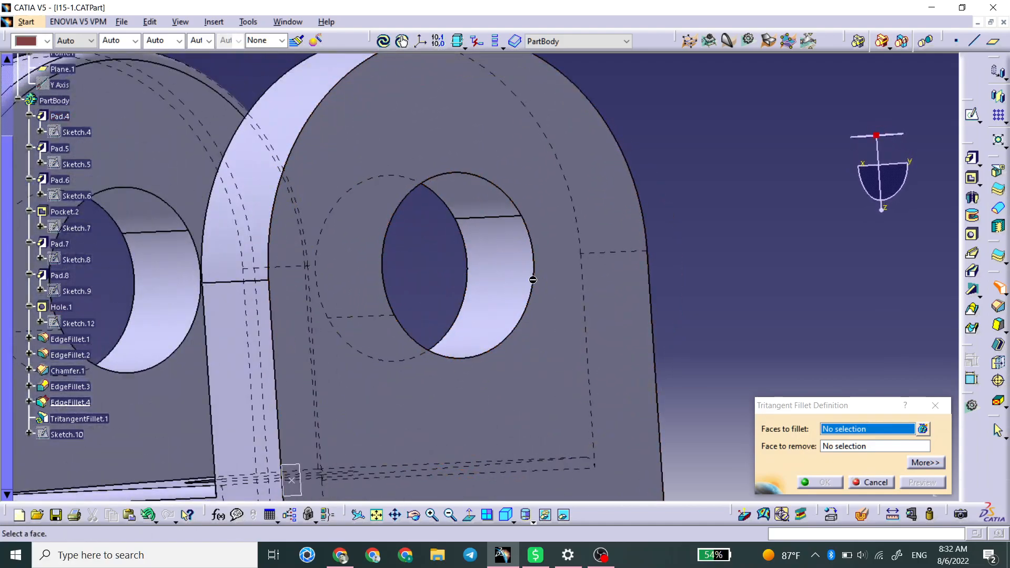
click(829, 448)
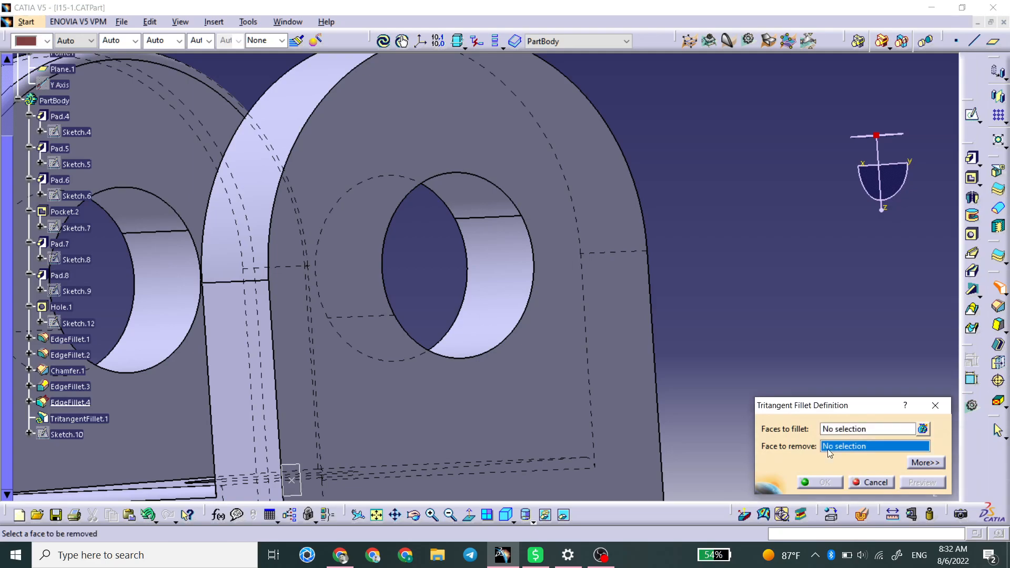
click(495, 286)
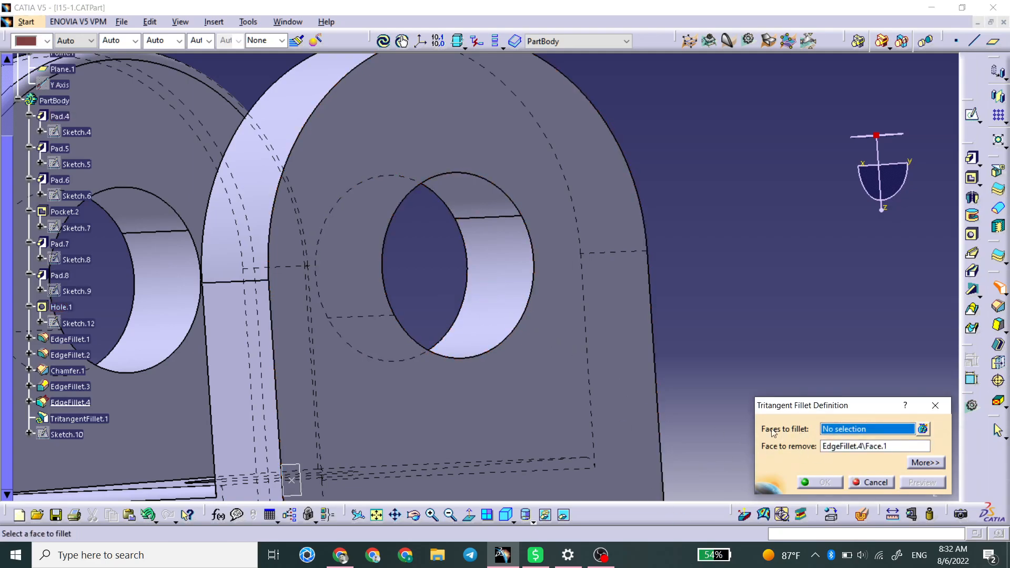
Choose that arm's two opposite flat side faces as the faces to fillet and apply the tritangent fillet.
click(507, 311)
middle_drag(508, 311, 640, 304)
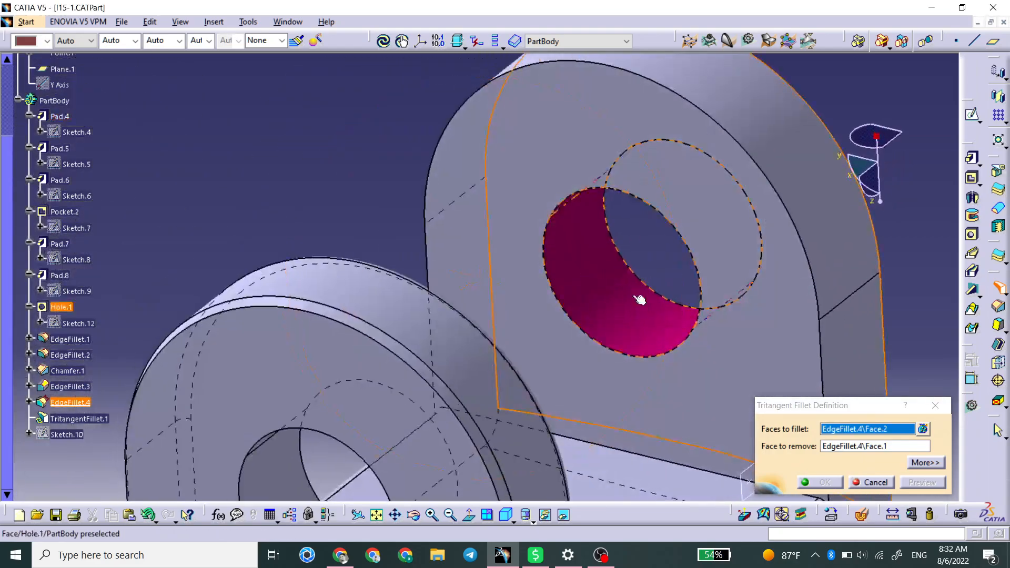
click(541, 149)
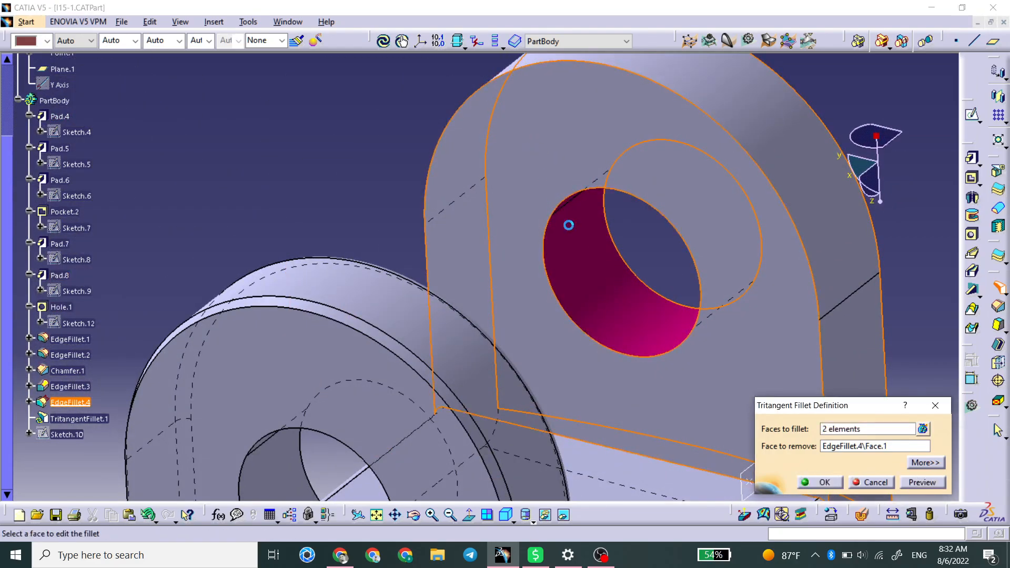
click(843, 485)
Delete the chordal fillet from the ring's outer circular edge.
middle_drag(861, 282, 508, 227)
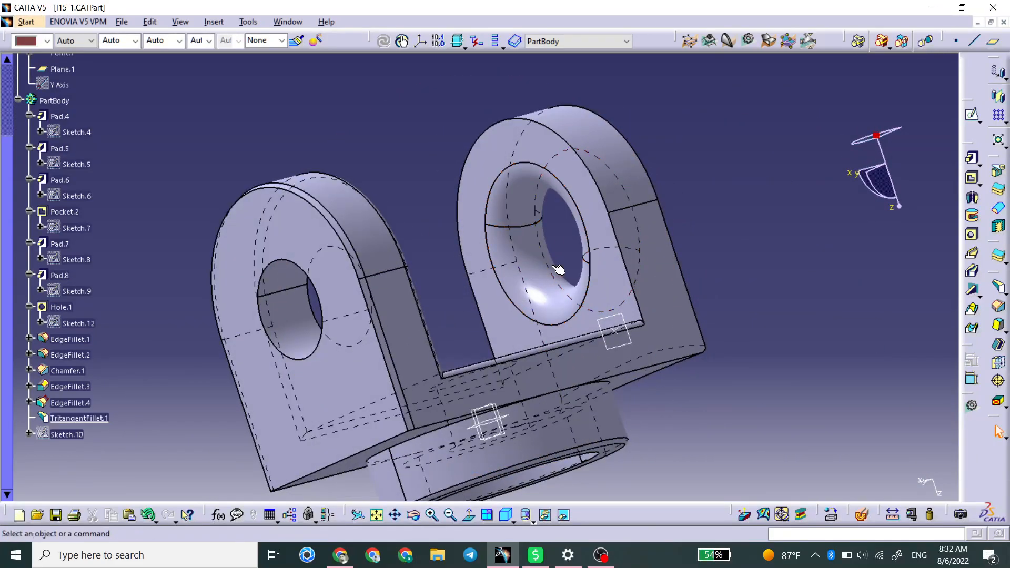
middle_drag(649, 269, 632, 308)
middle_drag(263, 363, 552, 257)
click(407, 203)
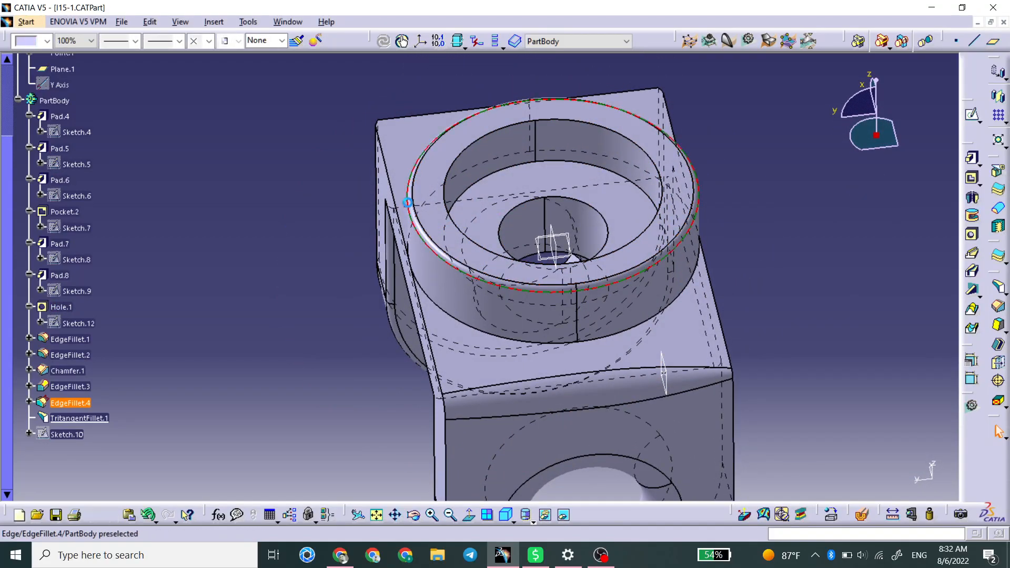
key(Delete)
Apply a tritangent fillet to the ring's inner and outer cylindrical walls, removing its flat annular end face.
mouse_move(431, 224)
middle_down()
mouse_move(467, 302)
mouse_move(443, 210)
middle_up()
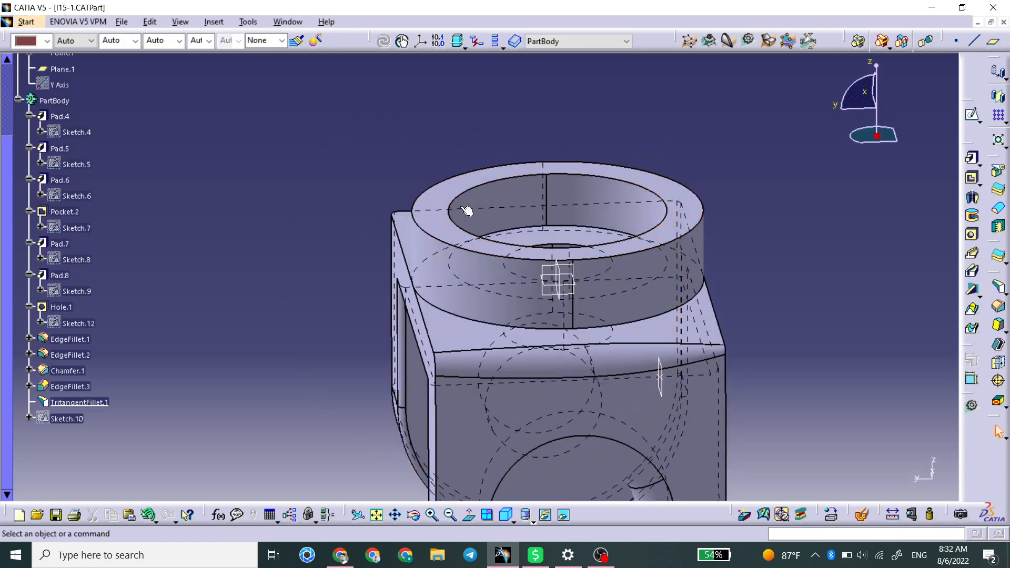
click(998, 287)
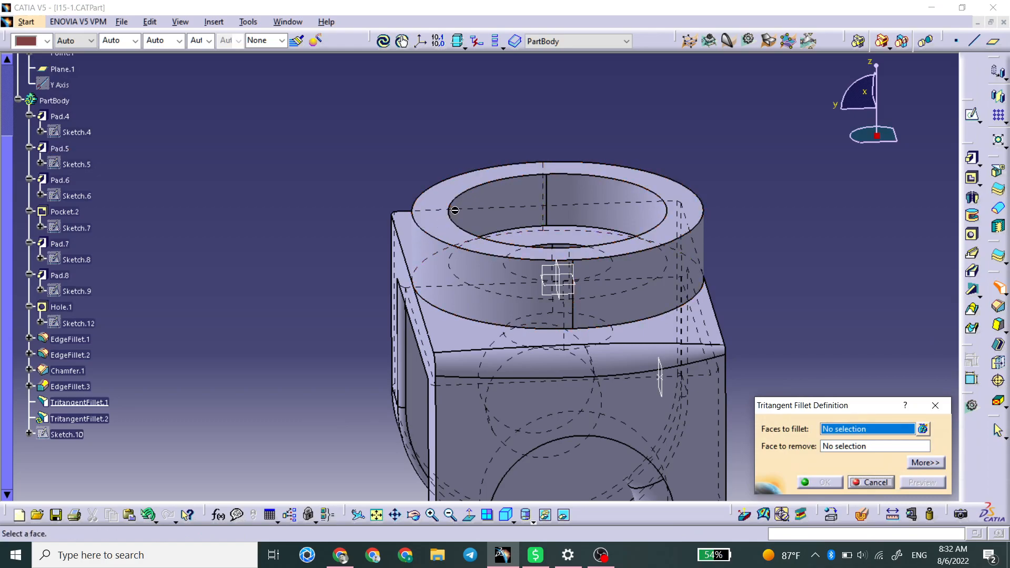
click(825, 447)
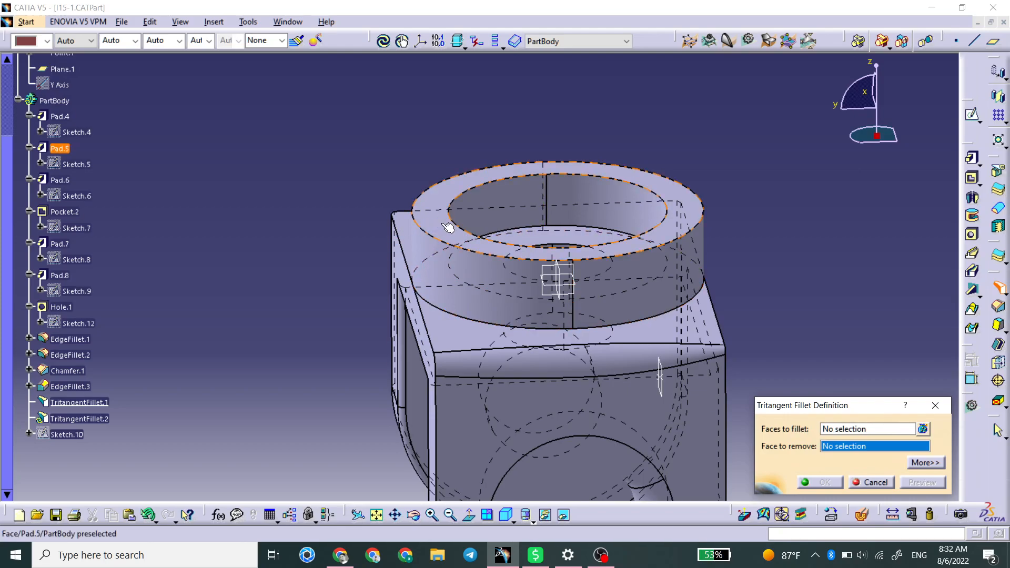
click(555, 304)
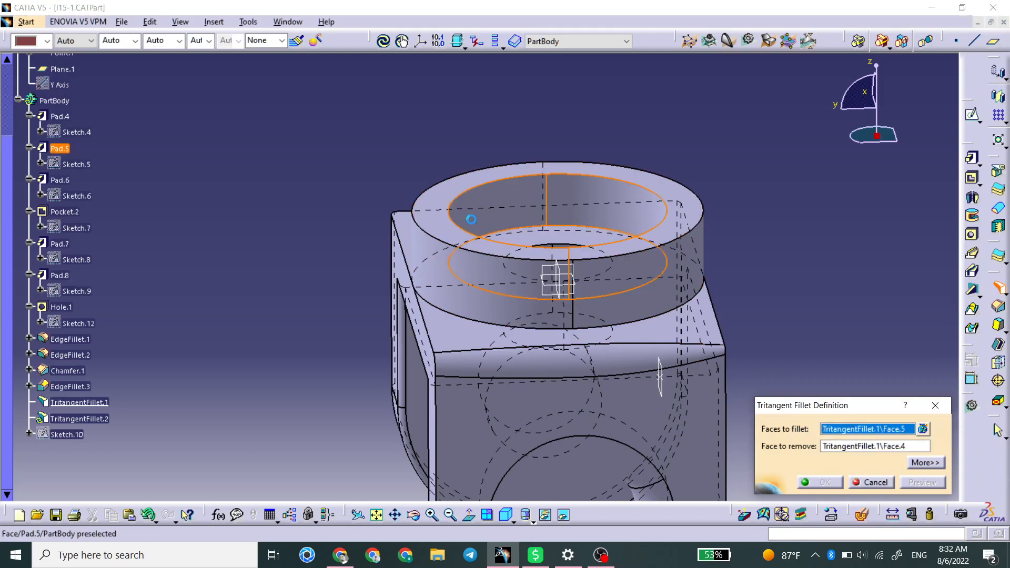
click(480, 228)
click(437, 271)
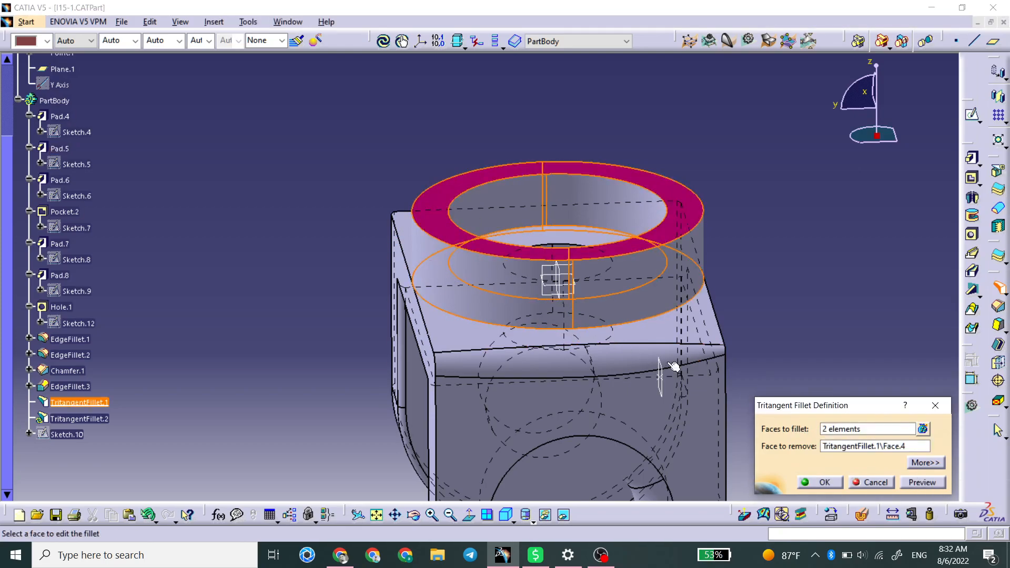
click(824, 483)
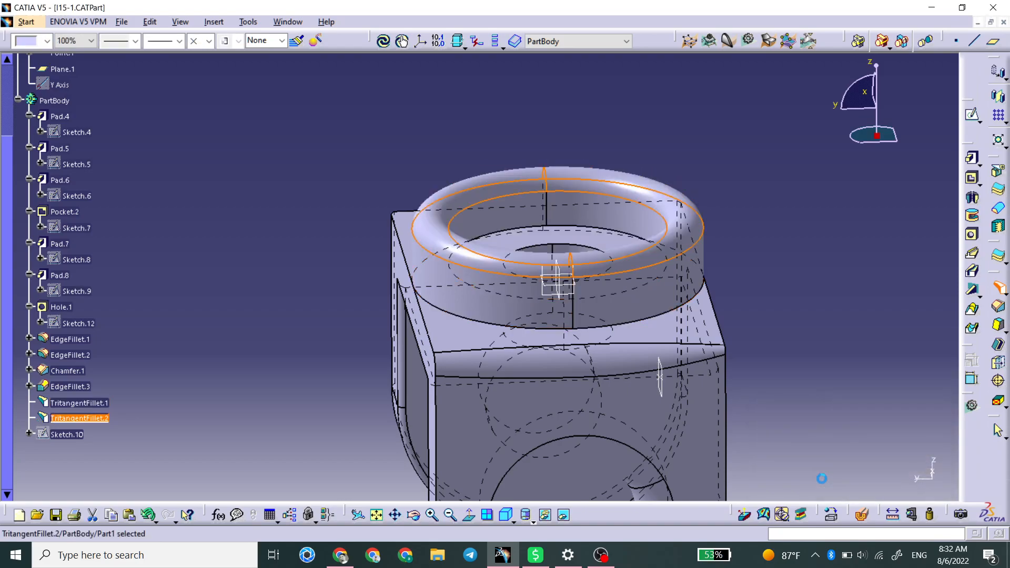
middle_drag(553, 284, 498, 277)
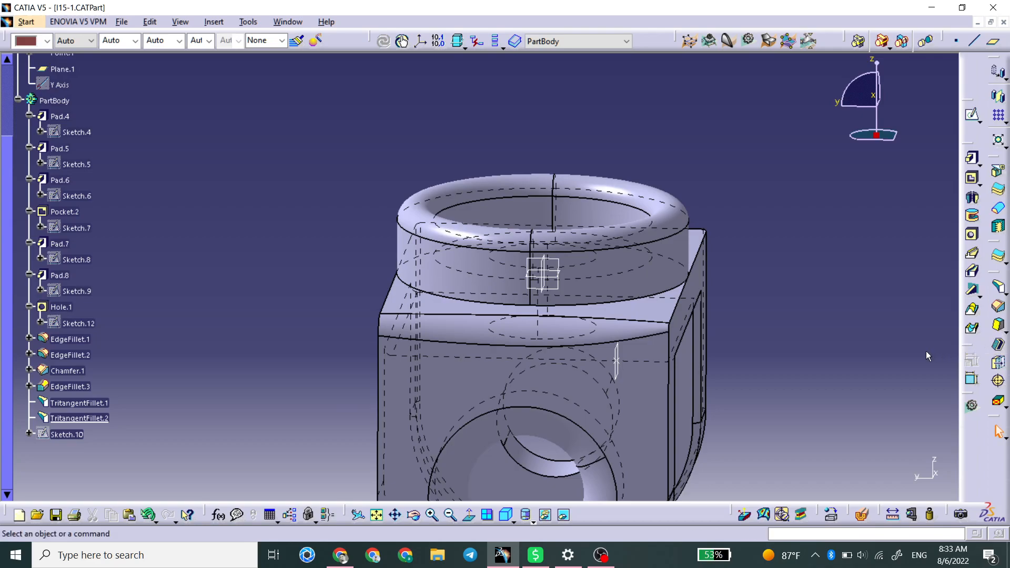
middle_drag(926, 346, 495, 303)
middle_drag(668, 286, 659, 234)
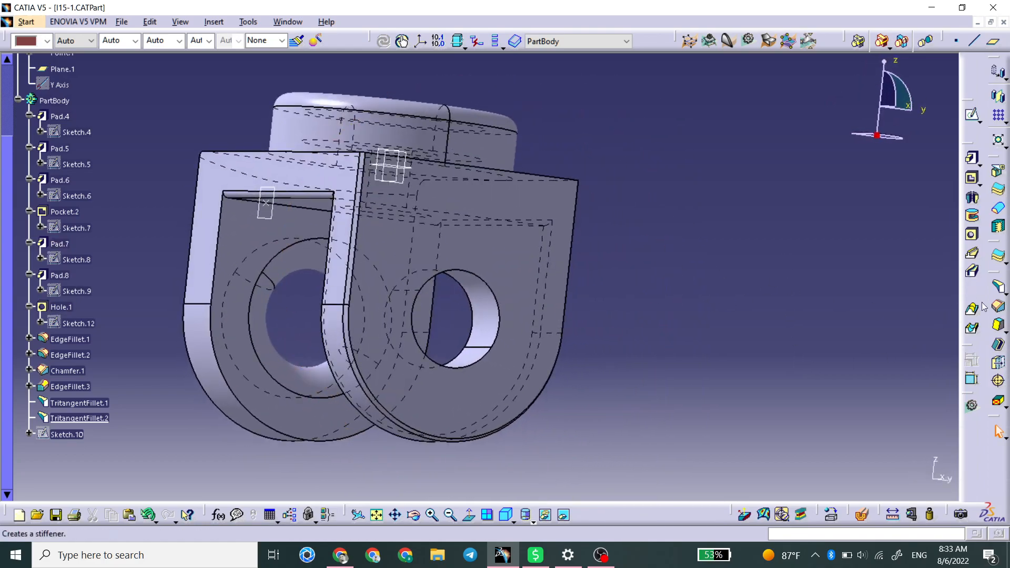